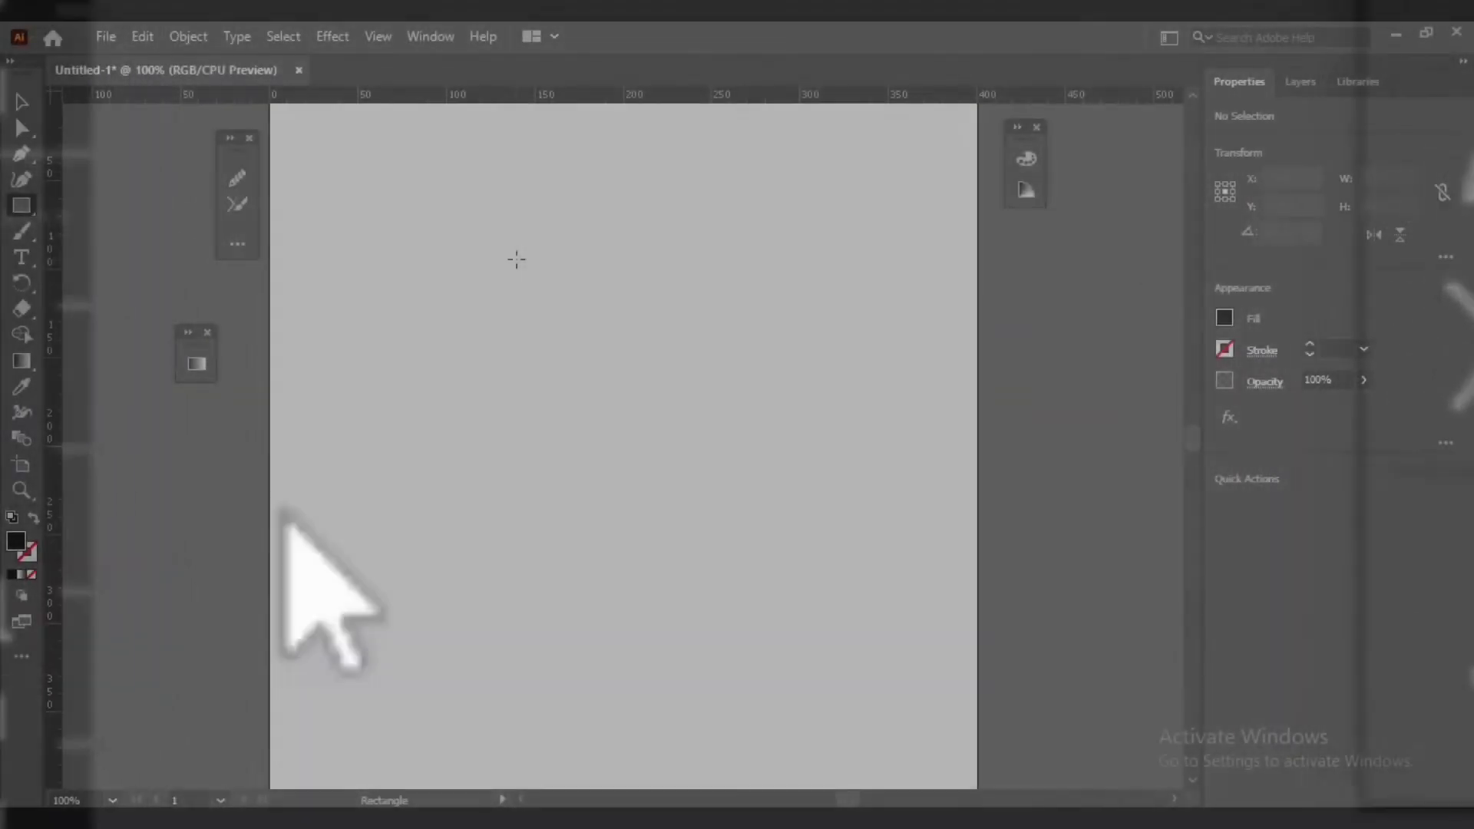
Step: Draw a rectangle with no fill and a 1 pt black outline, stretched to about 222 px tall
drag(515, 260, 768, 587)
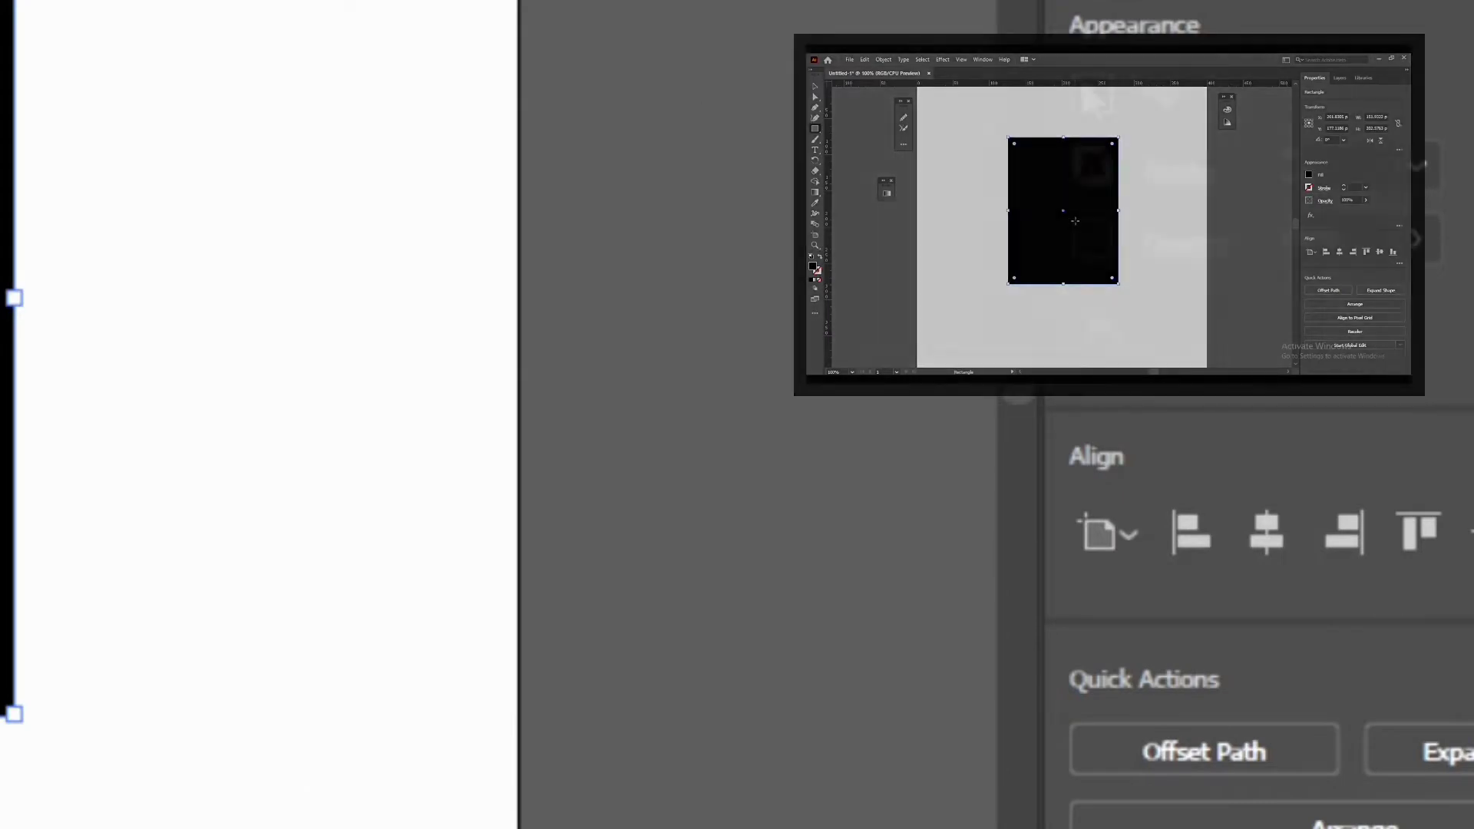
click(1223, 318)
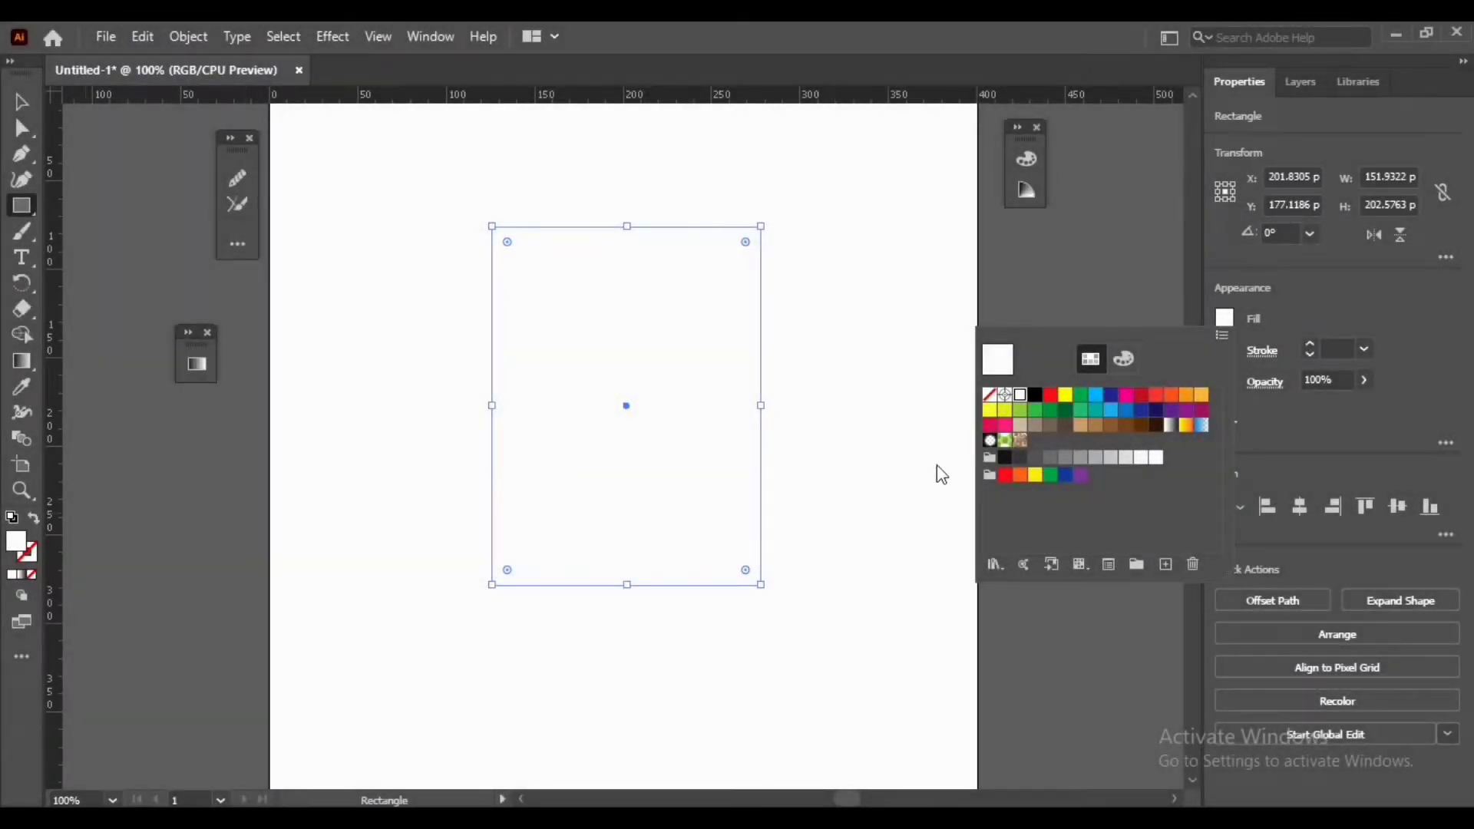
click(1034, 396)
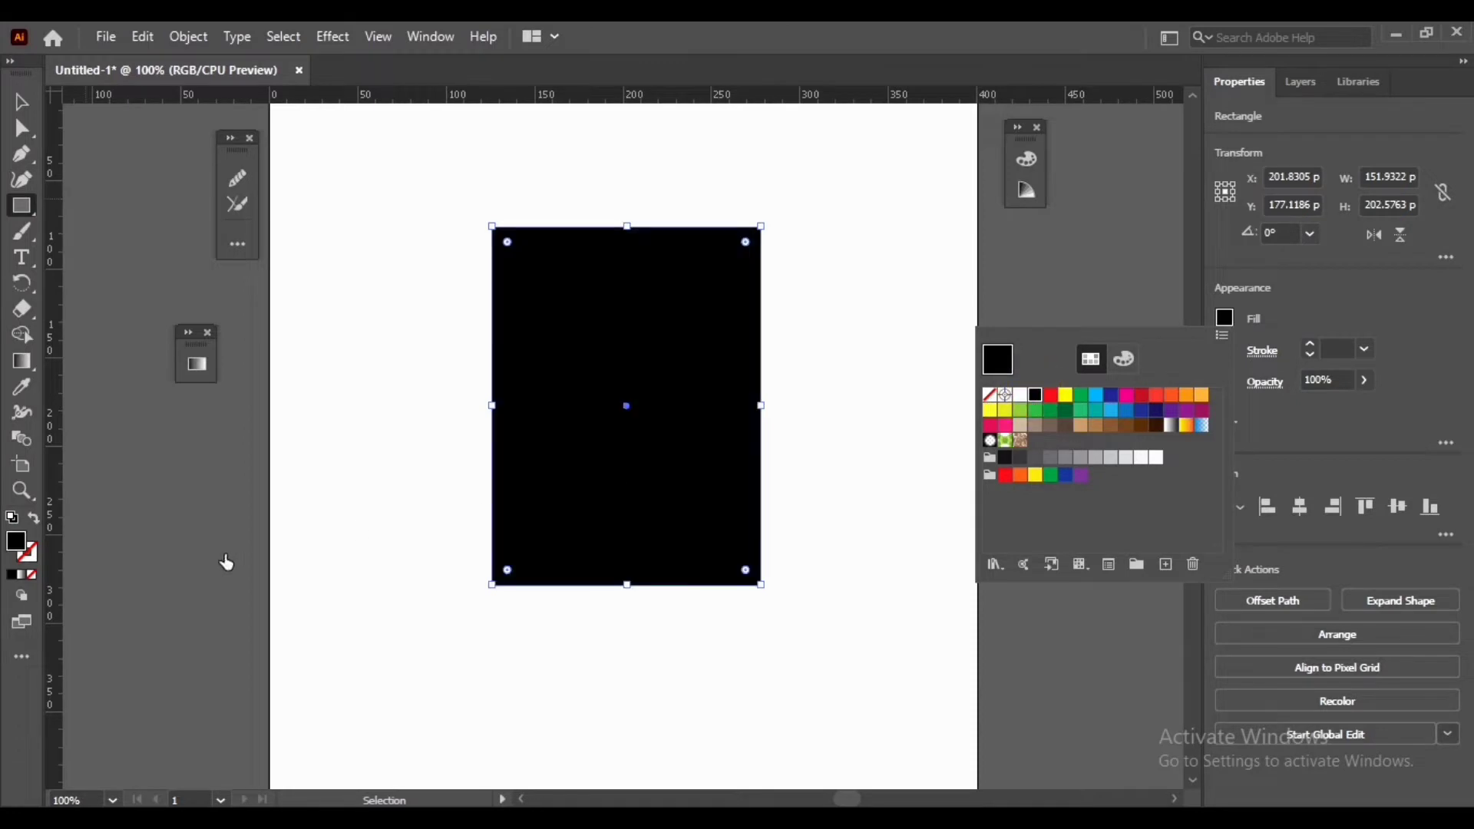
click(36, 530)
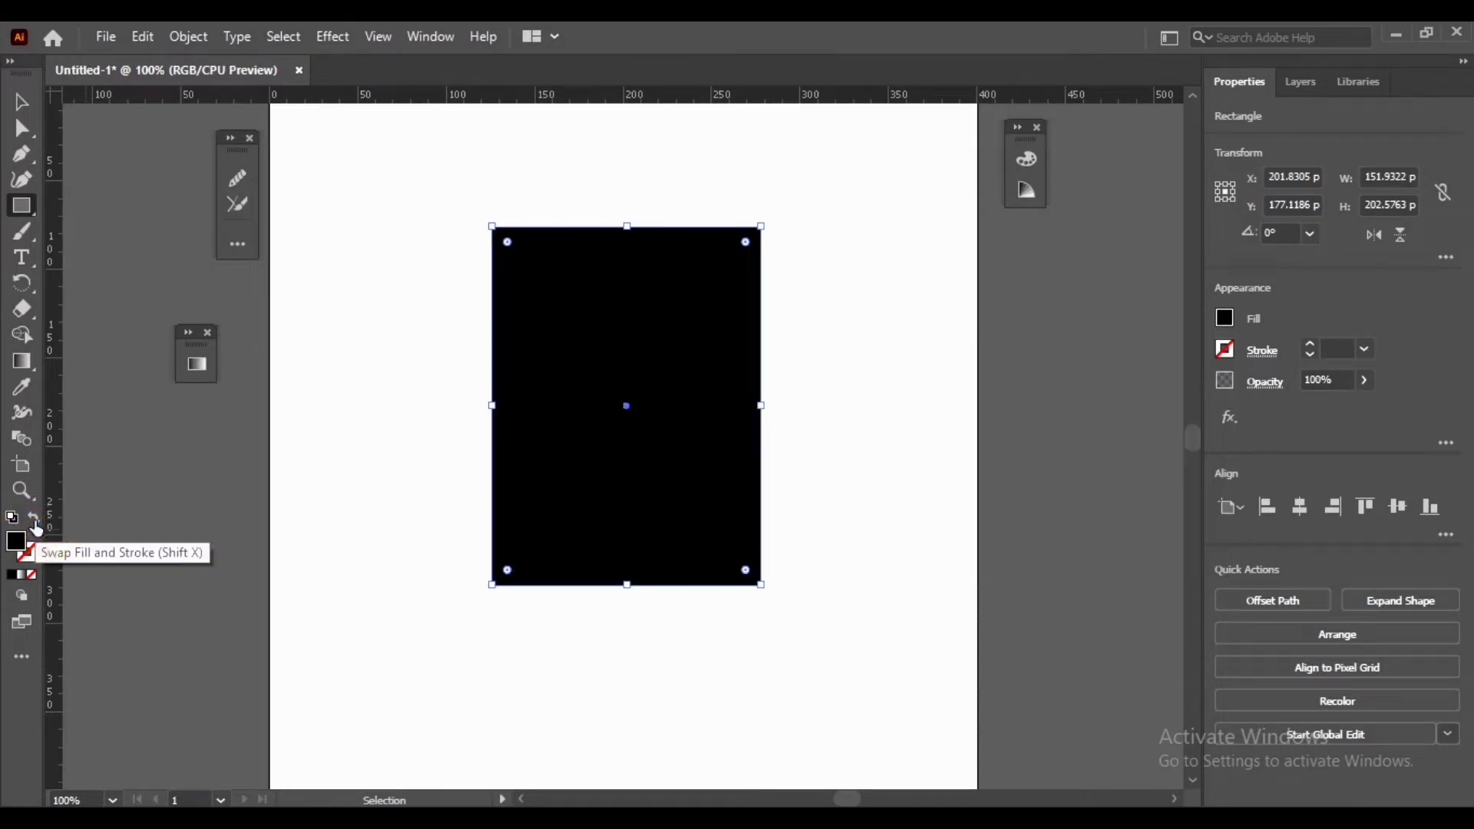
click(36, 529)
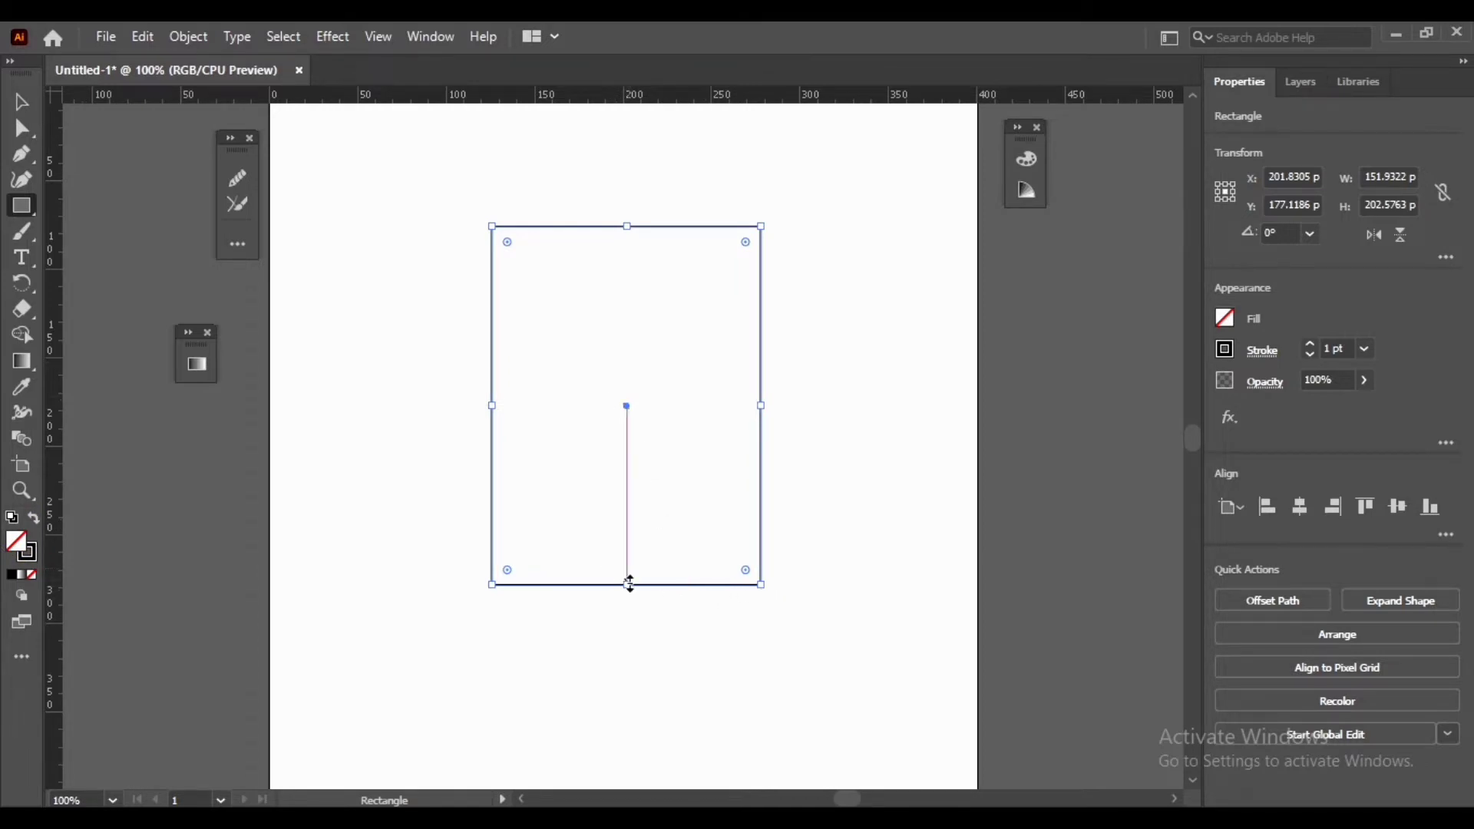
drag(629, 585, 631, 604)
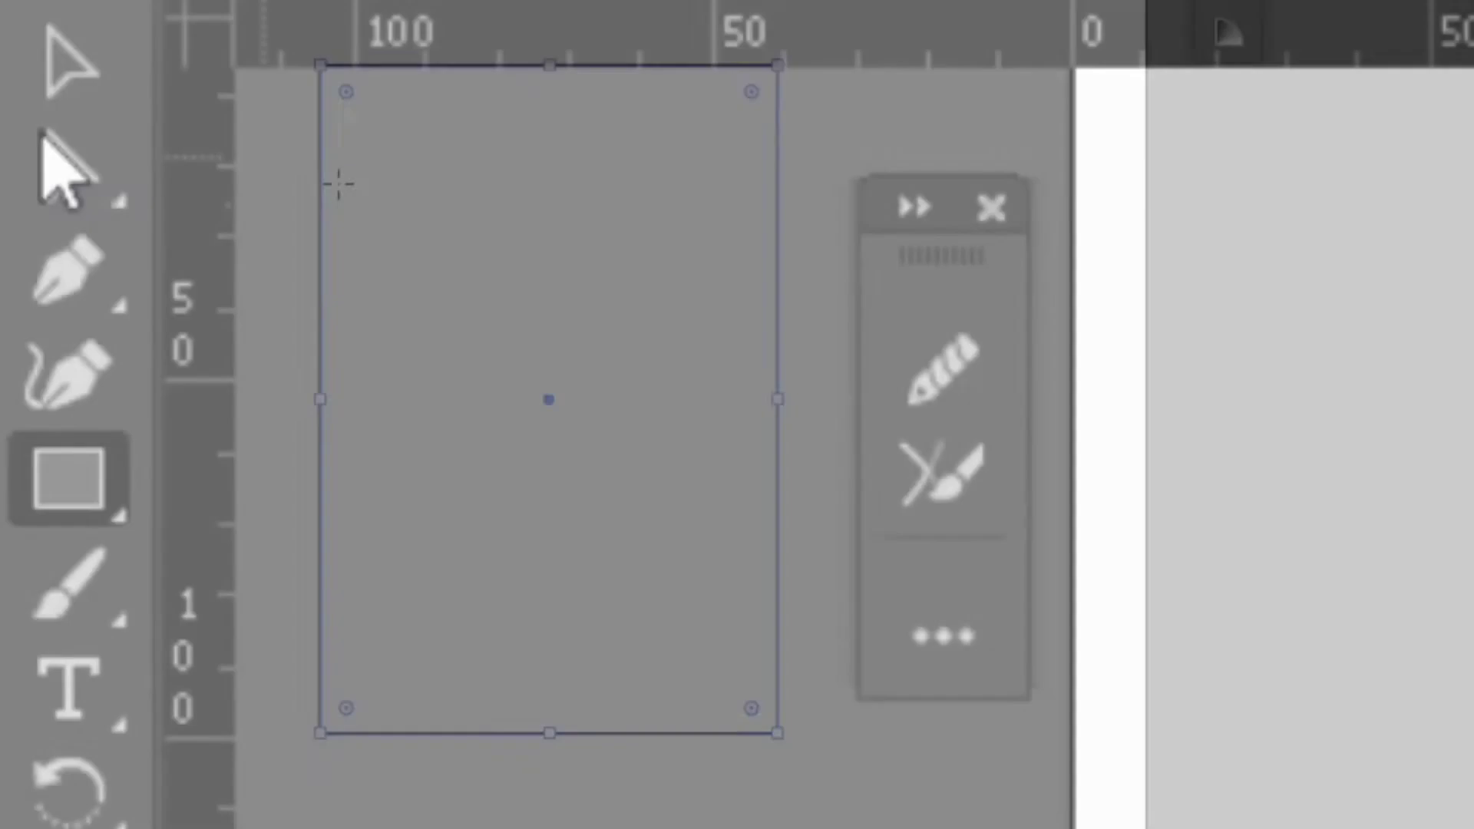
Step: Delete the rectangle's top-left anchor point
click(22, 128)
click(492, 210)
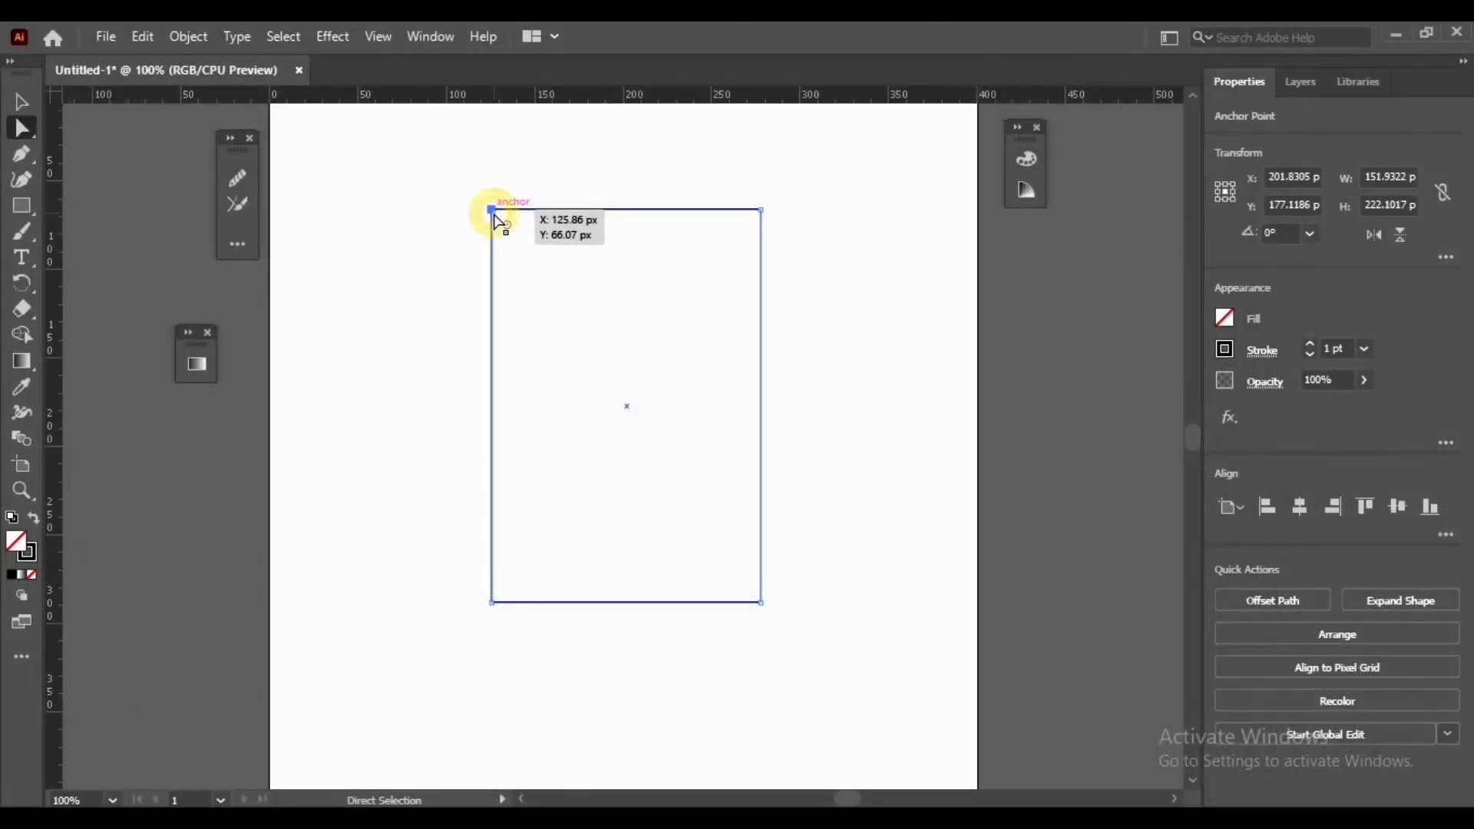
key(Delete)
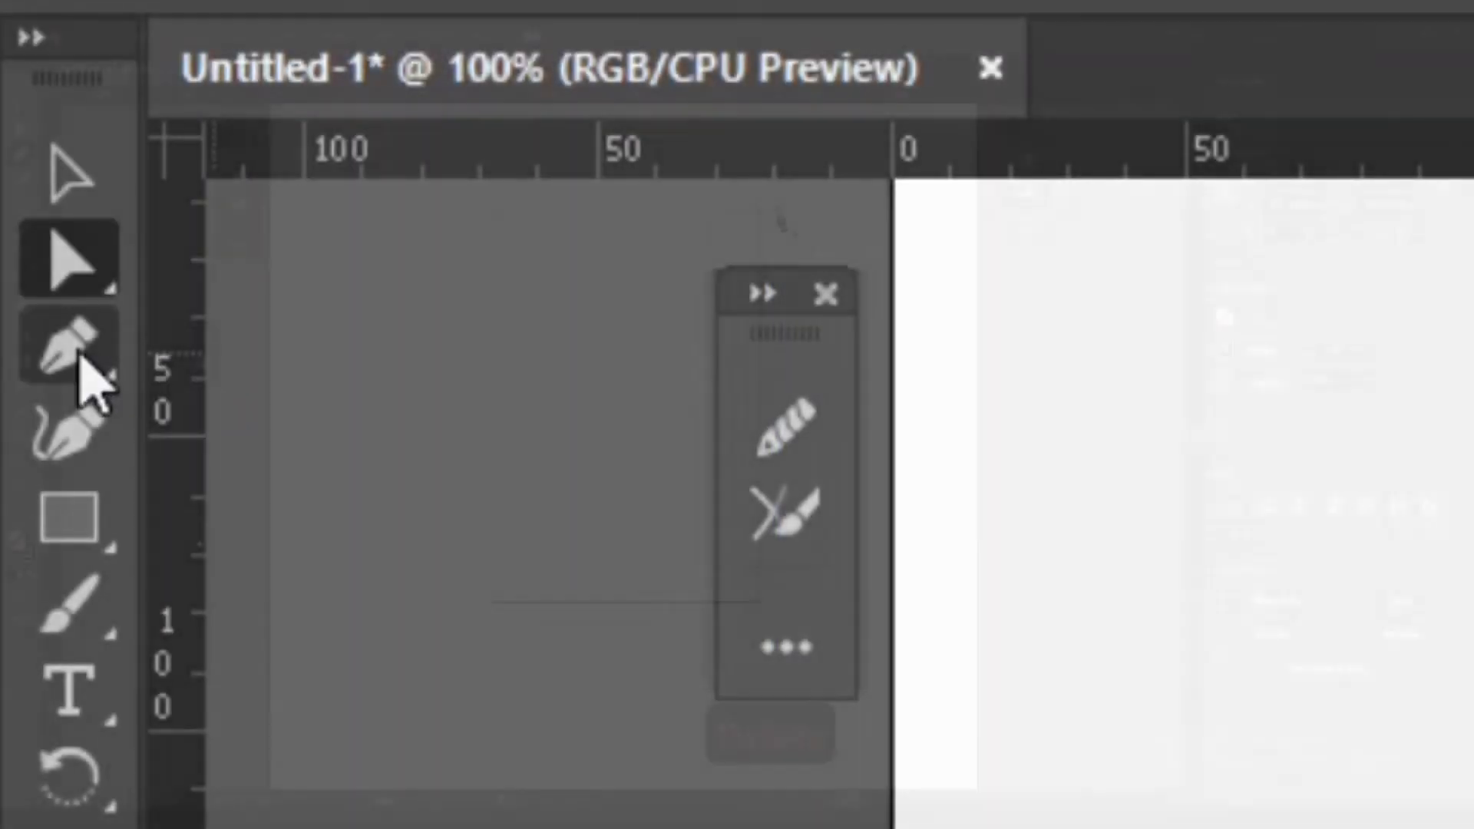
Step: Pen an S-curve from the top-right anchor to the left edge, closing the path at the bottom-left corner
click(79, 357)
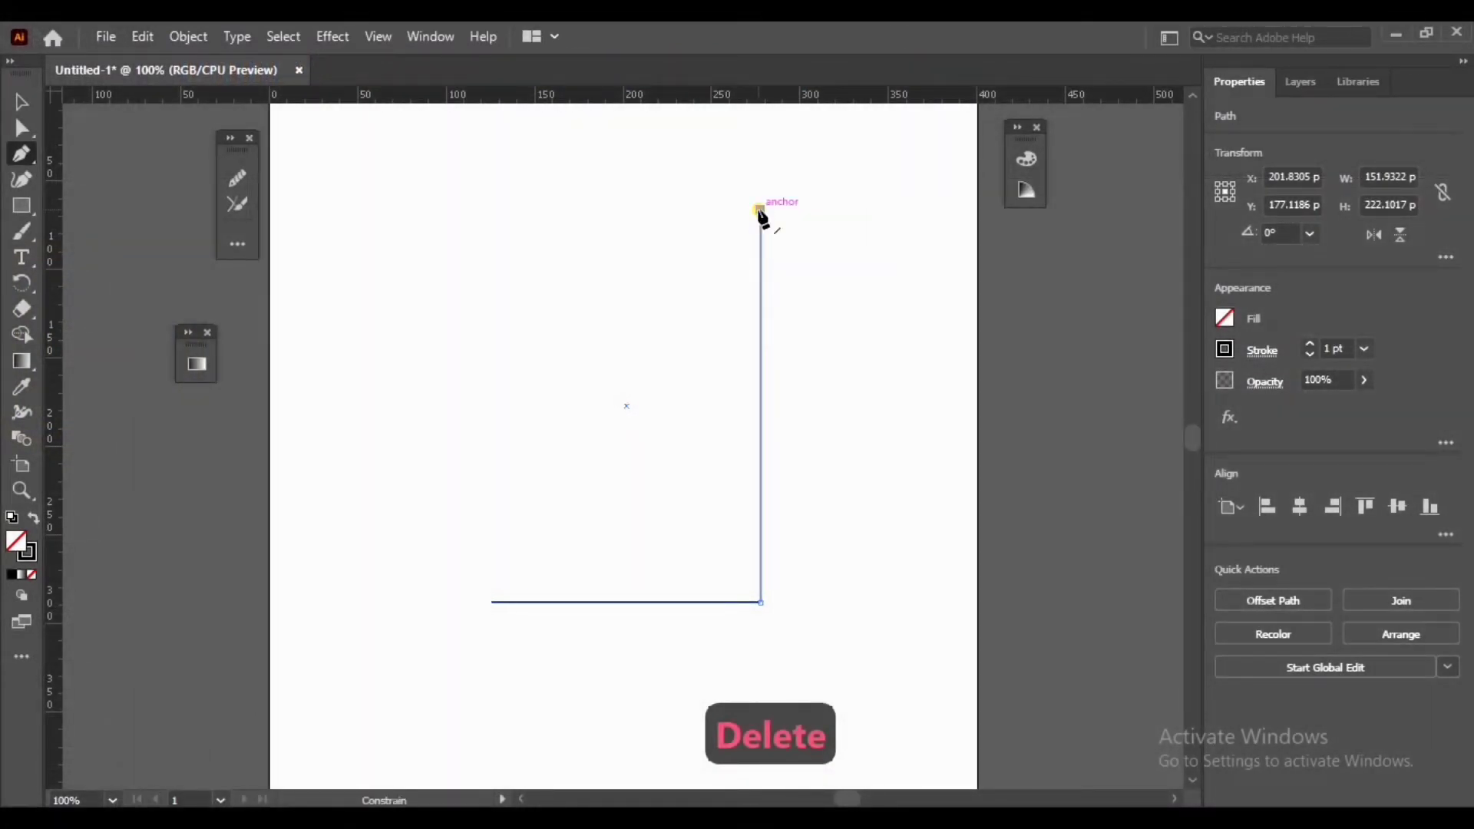
click(760, 210)
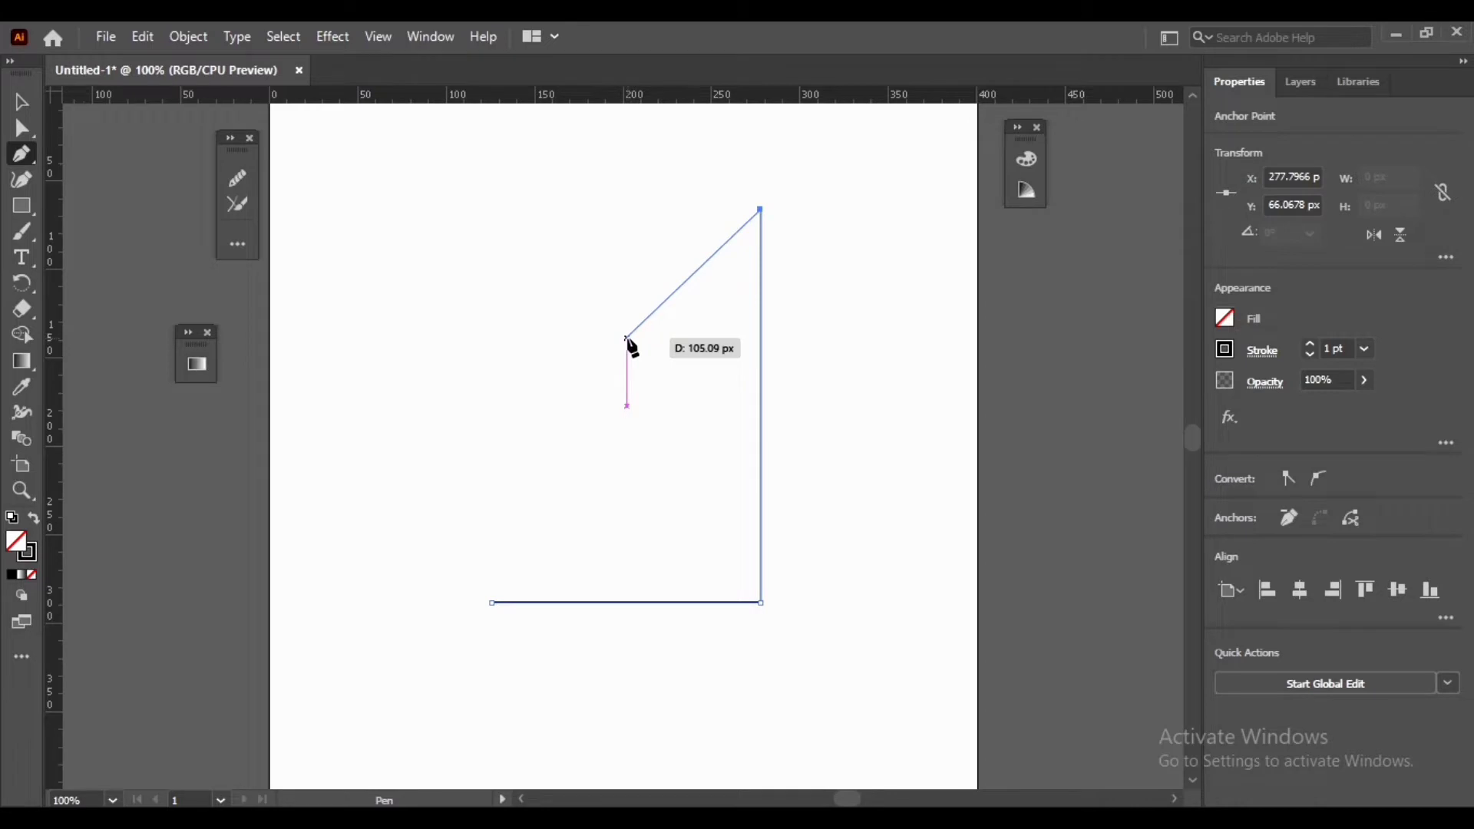
drag(627, 337, 629, 494)
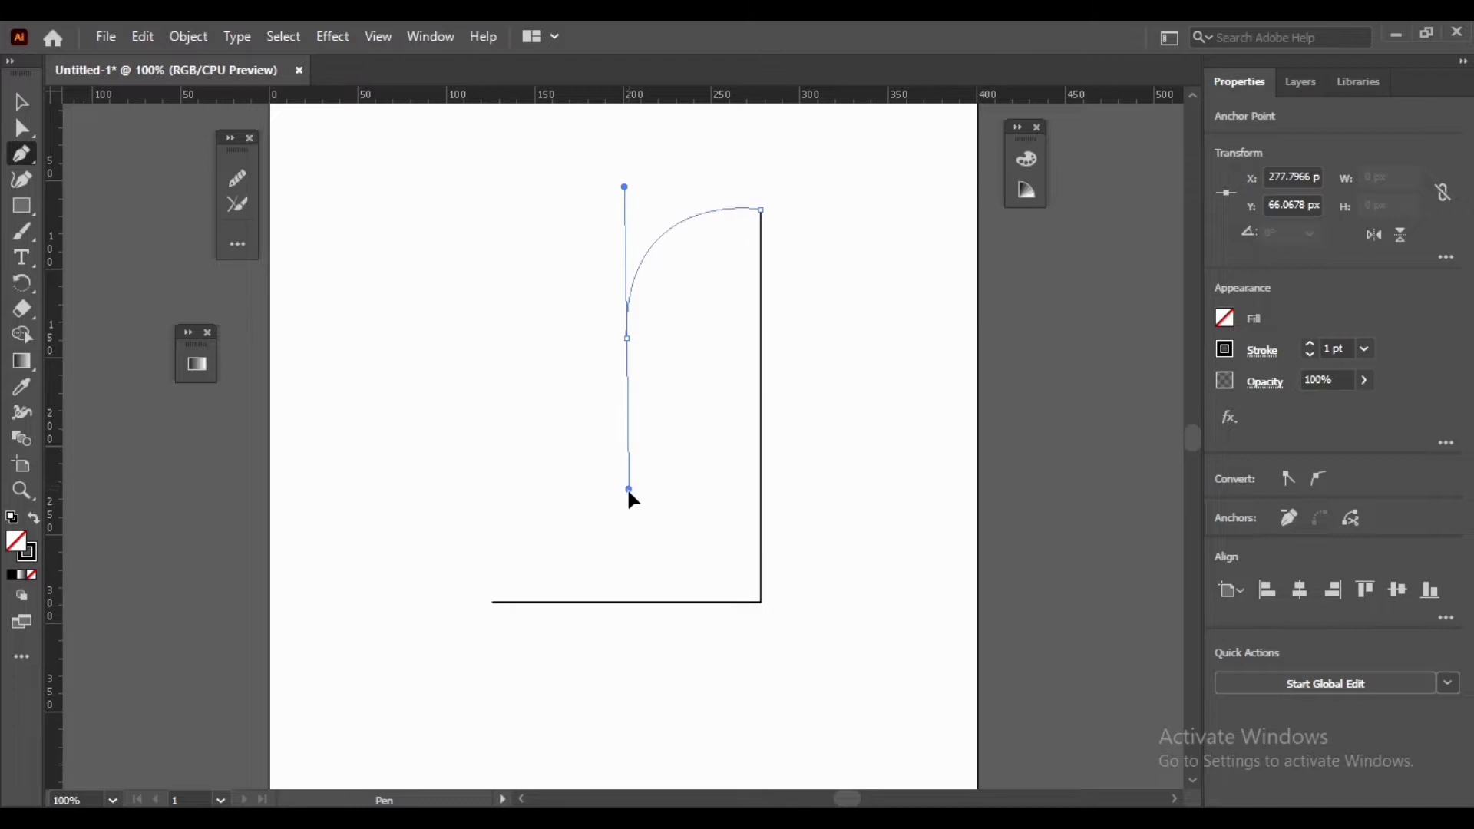
drag(627, 492, 623, 497)
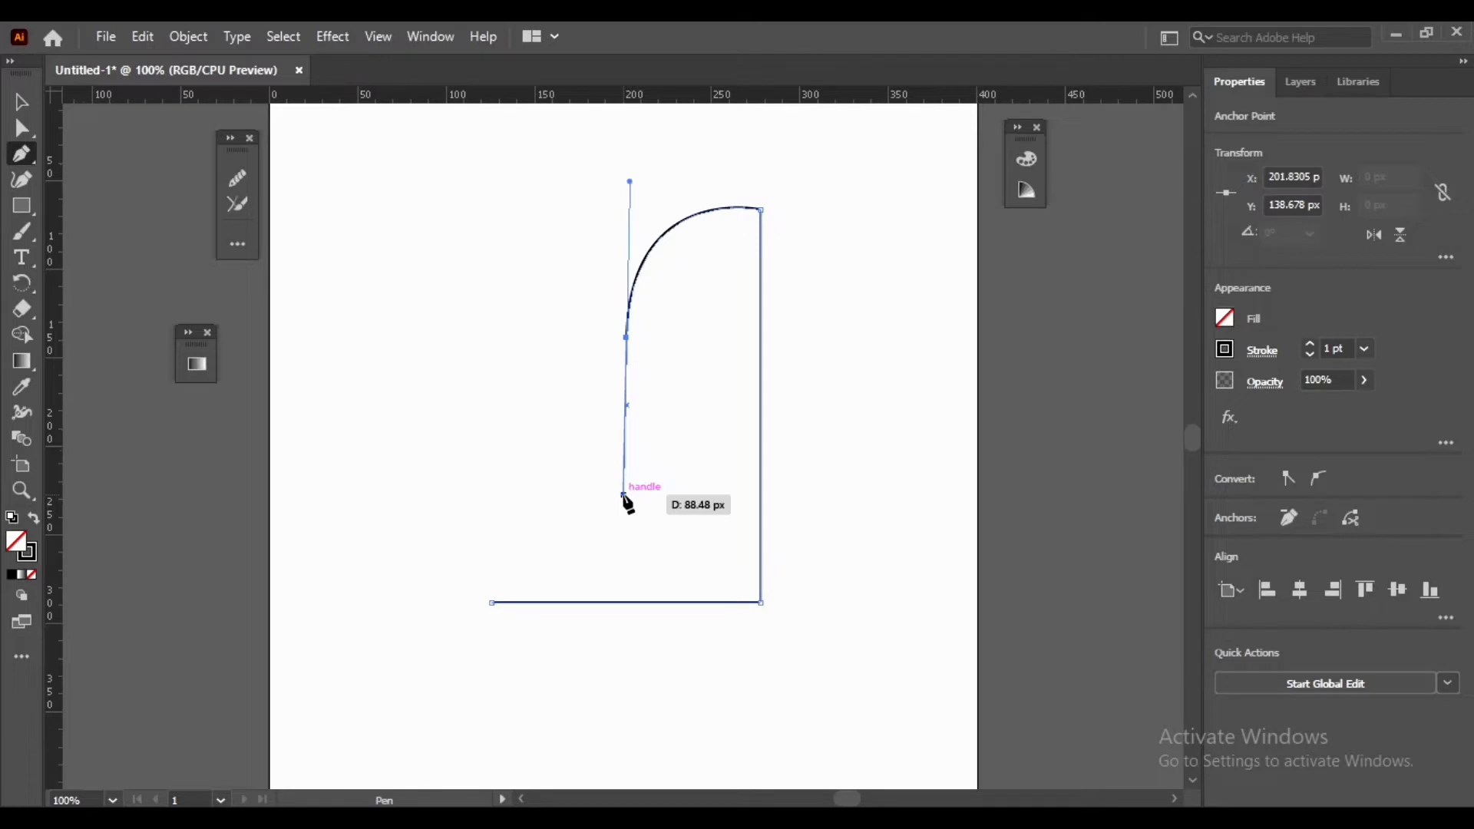
key(alt)
drag(626, 495, 627, 405)
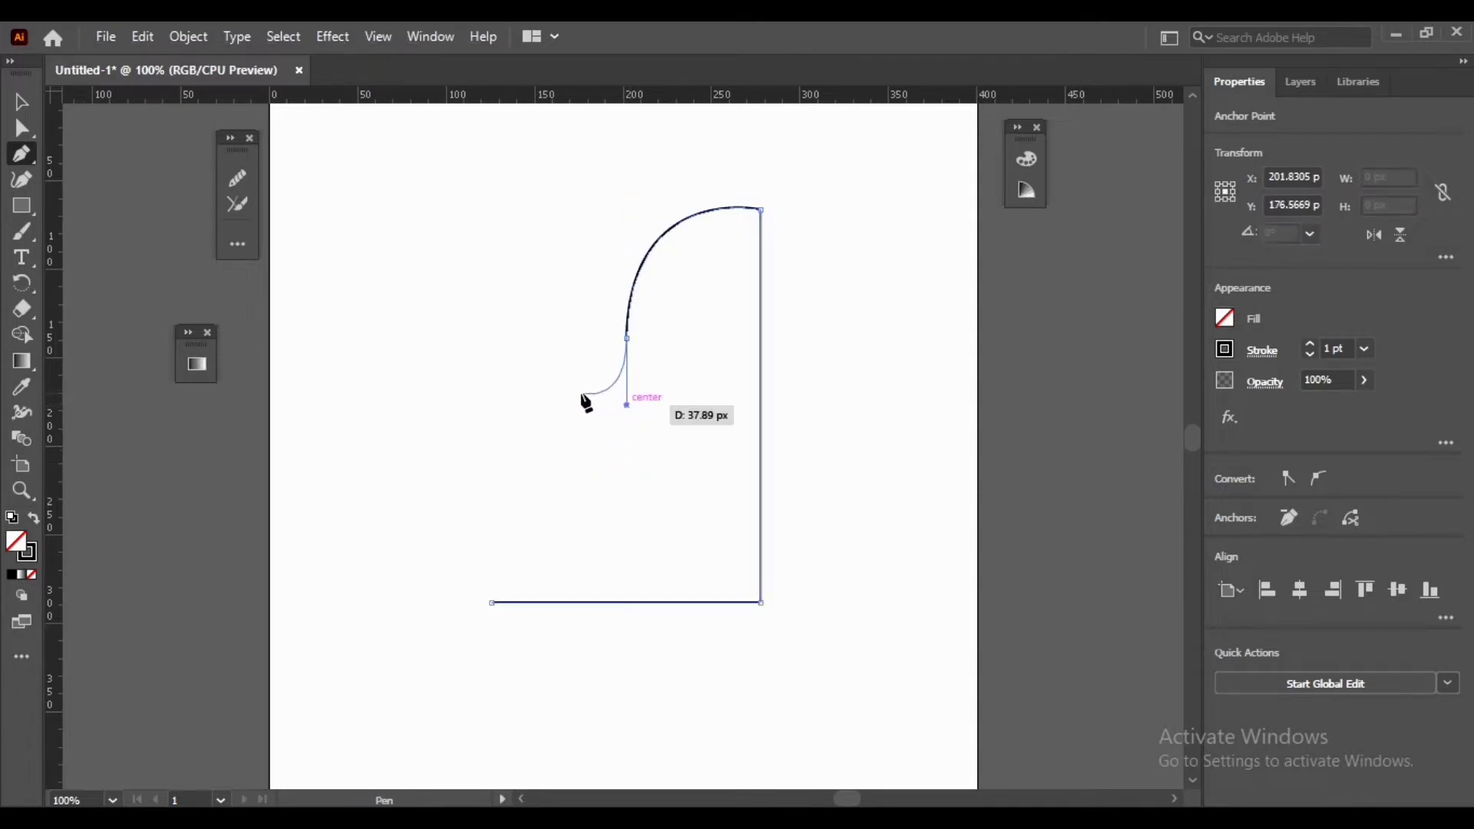
click(492, 396)
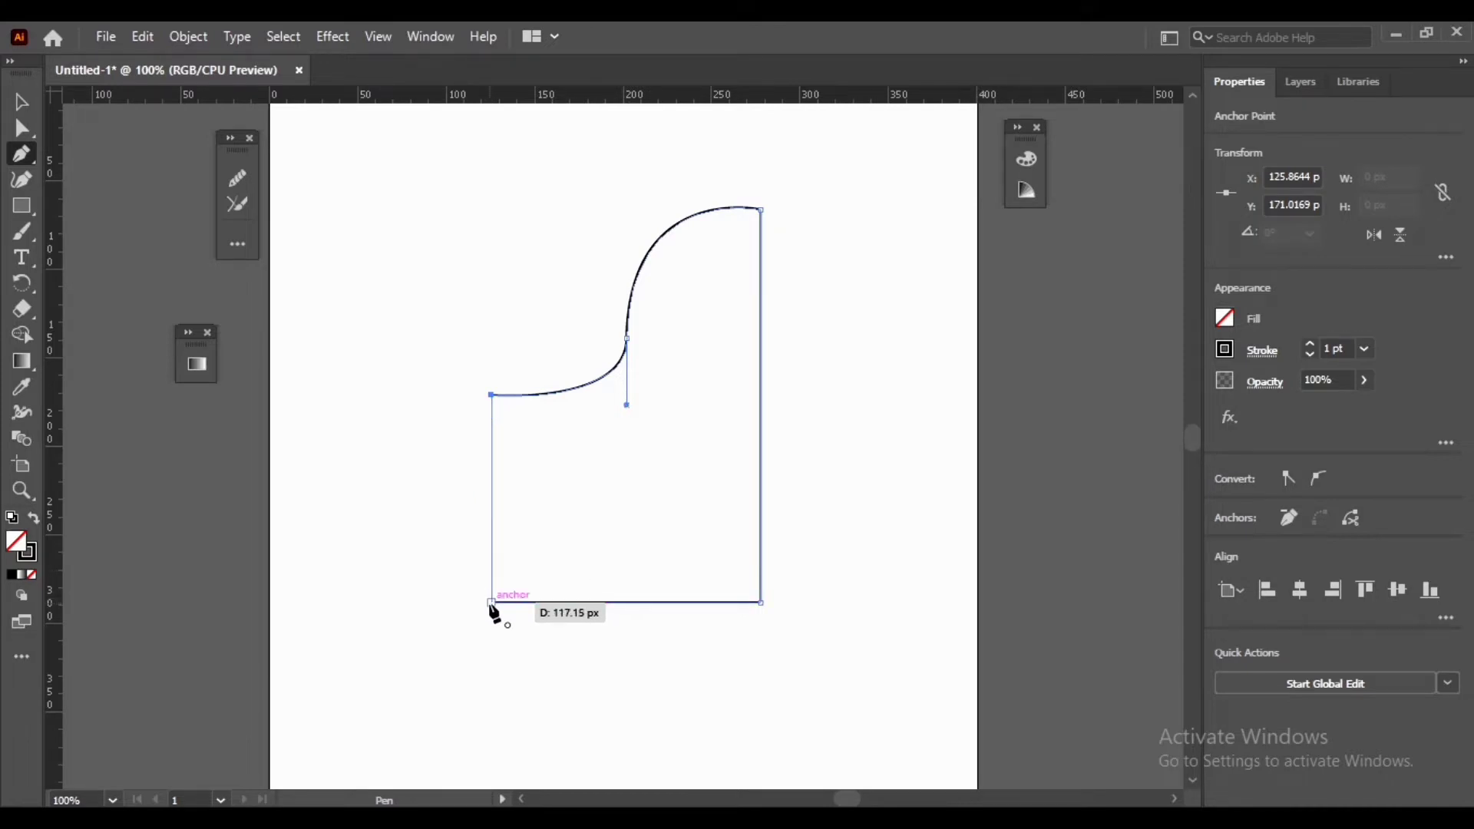
click(491, 603)
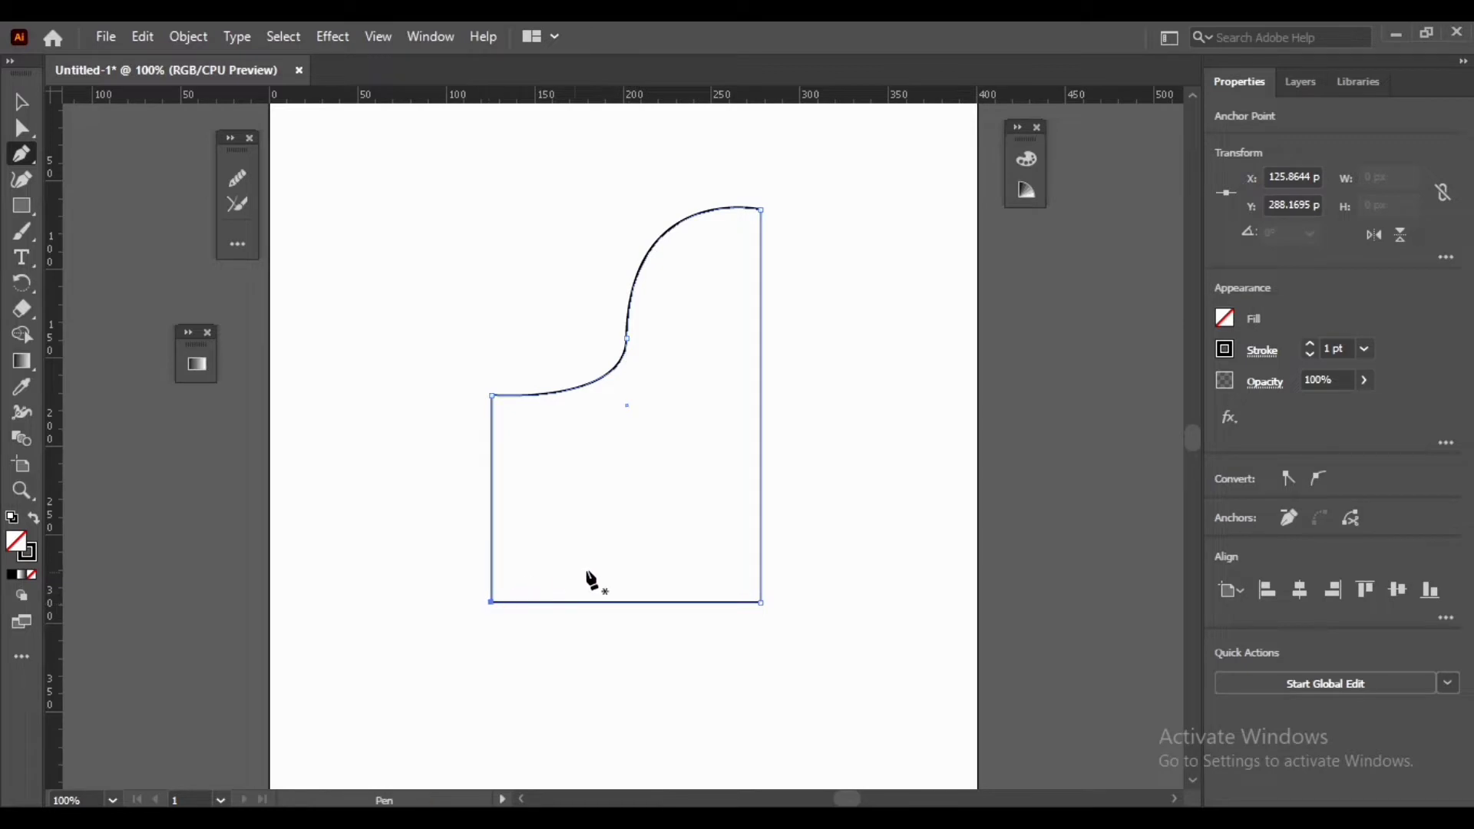
key(ctrl+minus)
Step: Move the curved shape up and to the right on the artboard
click(22, 101)
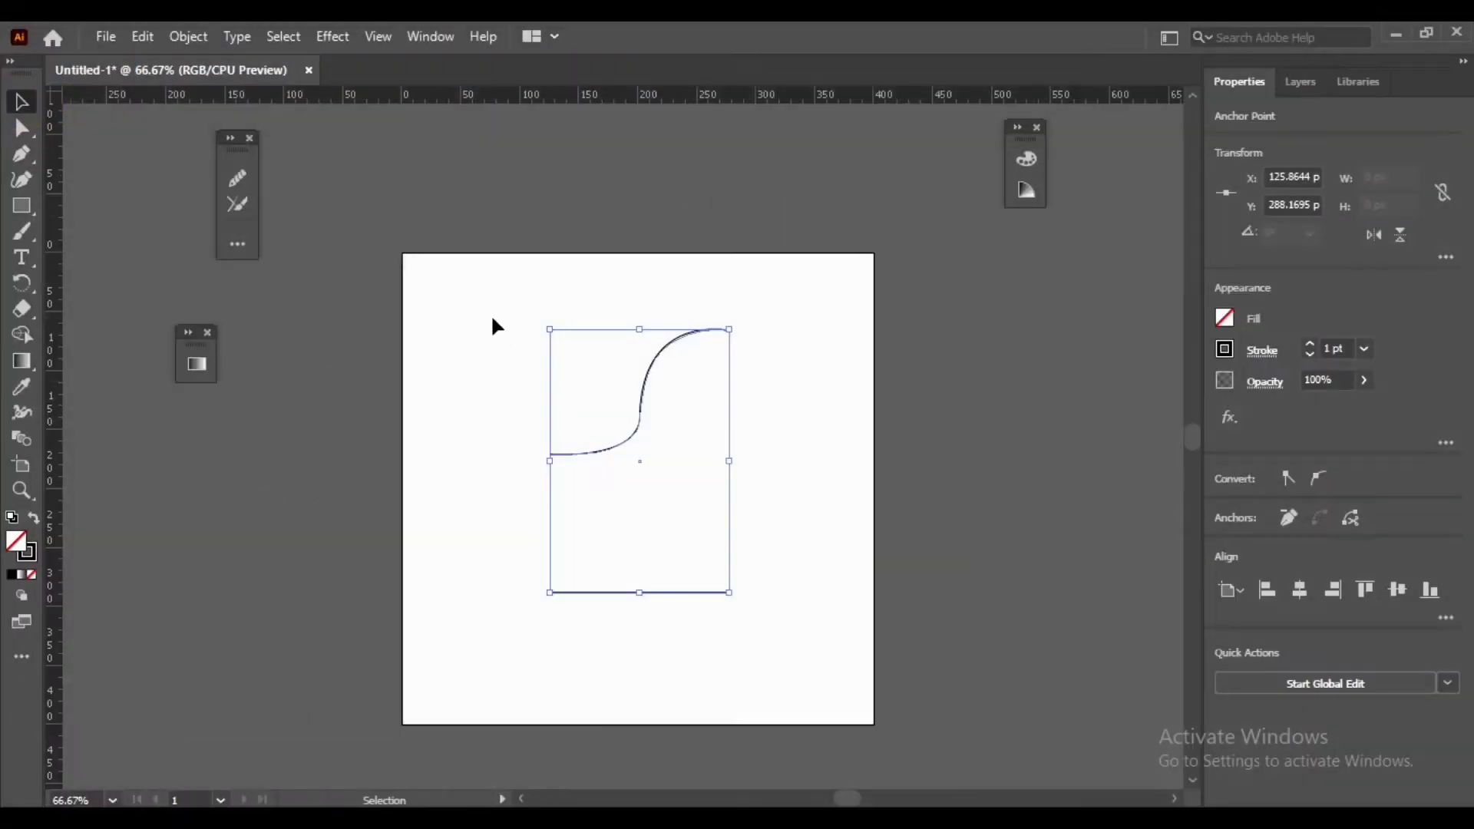
drag(494, 320, 760, 626)
drag(634, 459, 839, 351)
key(Delete)
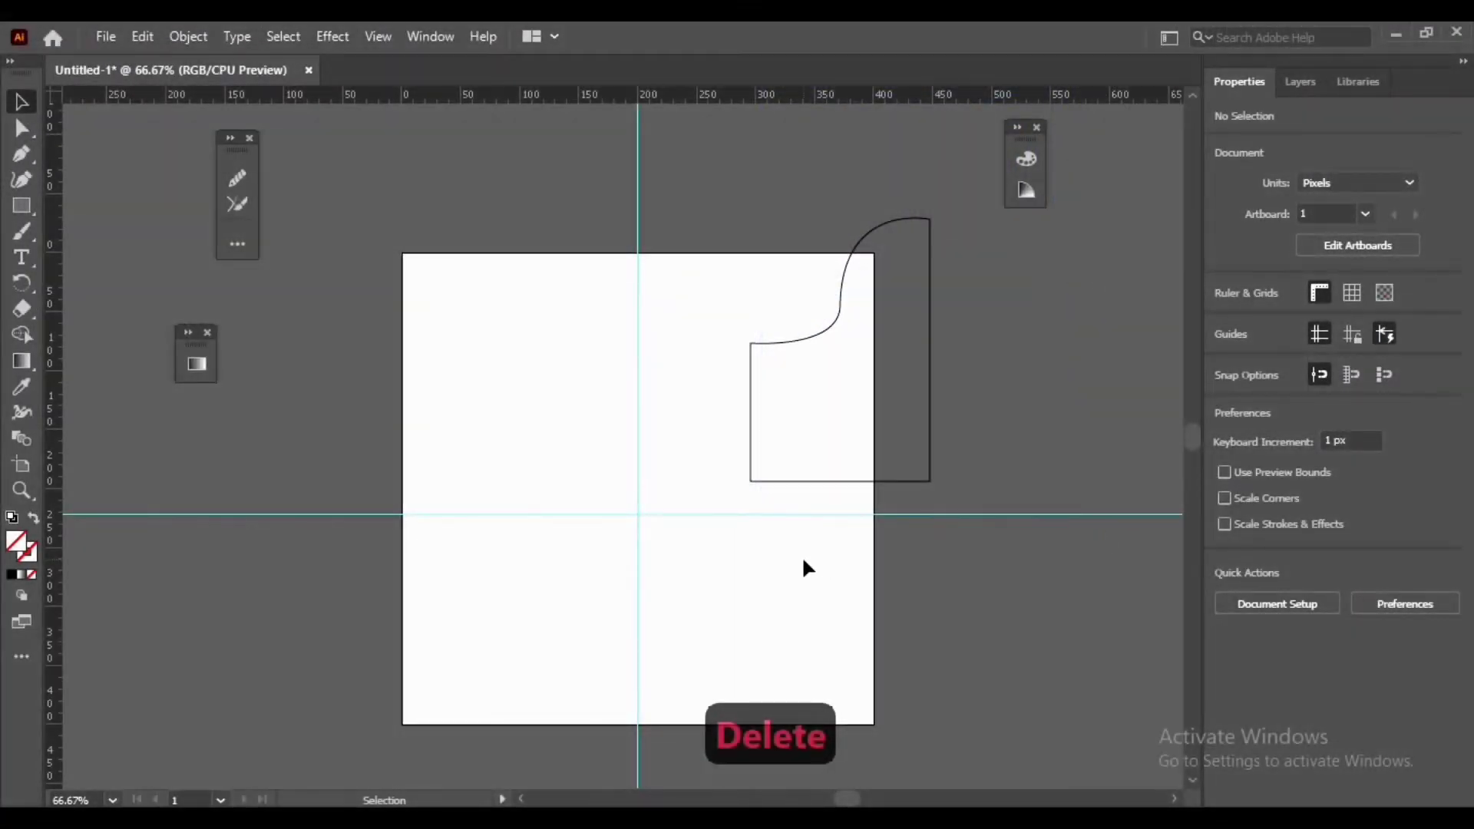
Step: Centre both guides horizontally and vertically on the artboard
drag(612, 508, 660, 567)
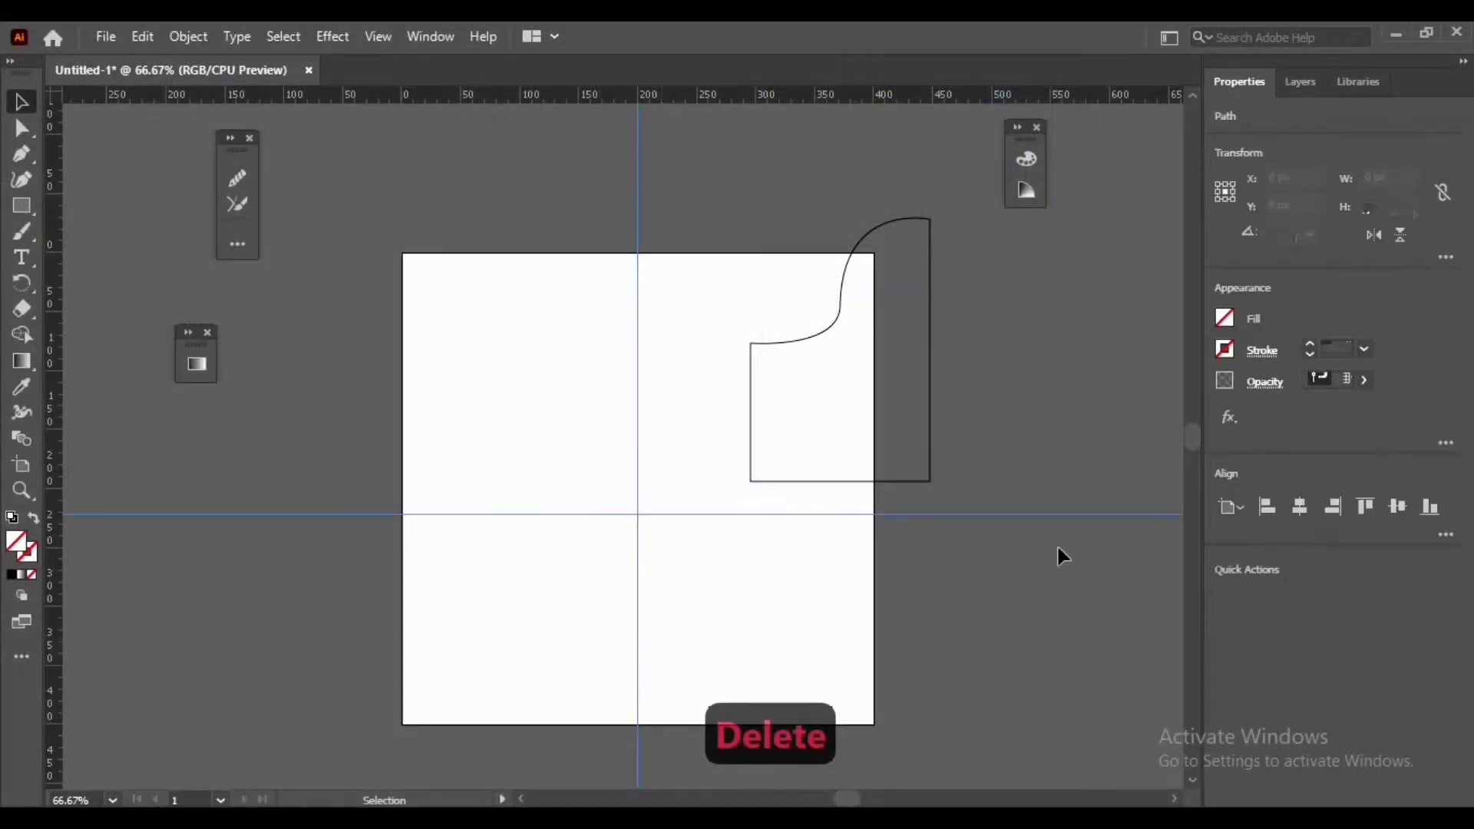
click(1297, 508)
click(1394, 510)
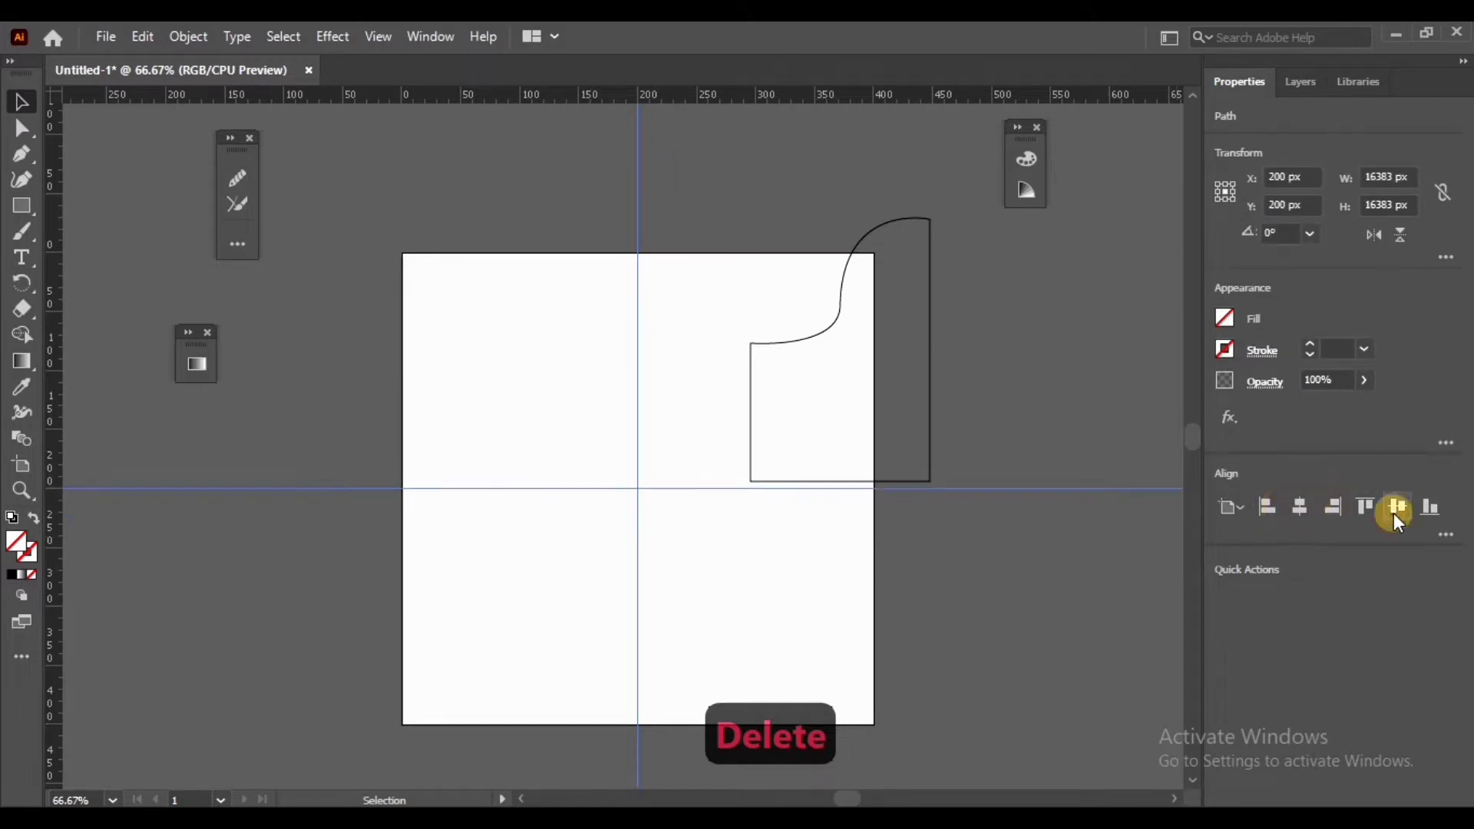
click(515, 414)
right_click(509, 404)
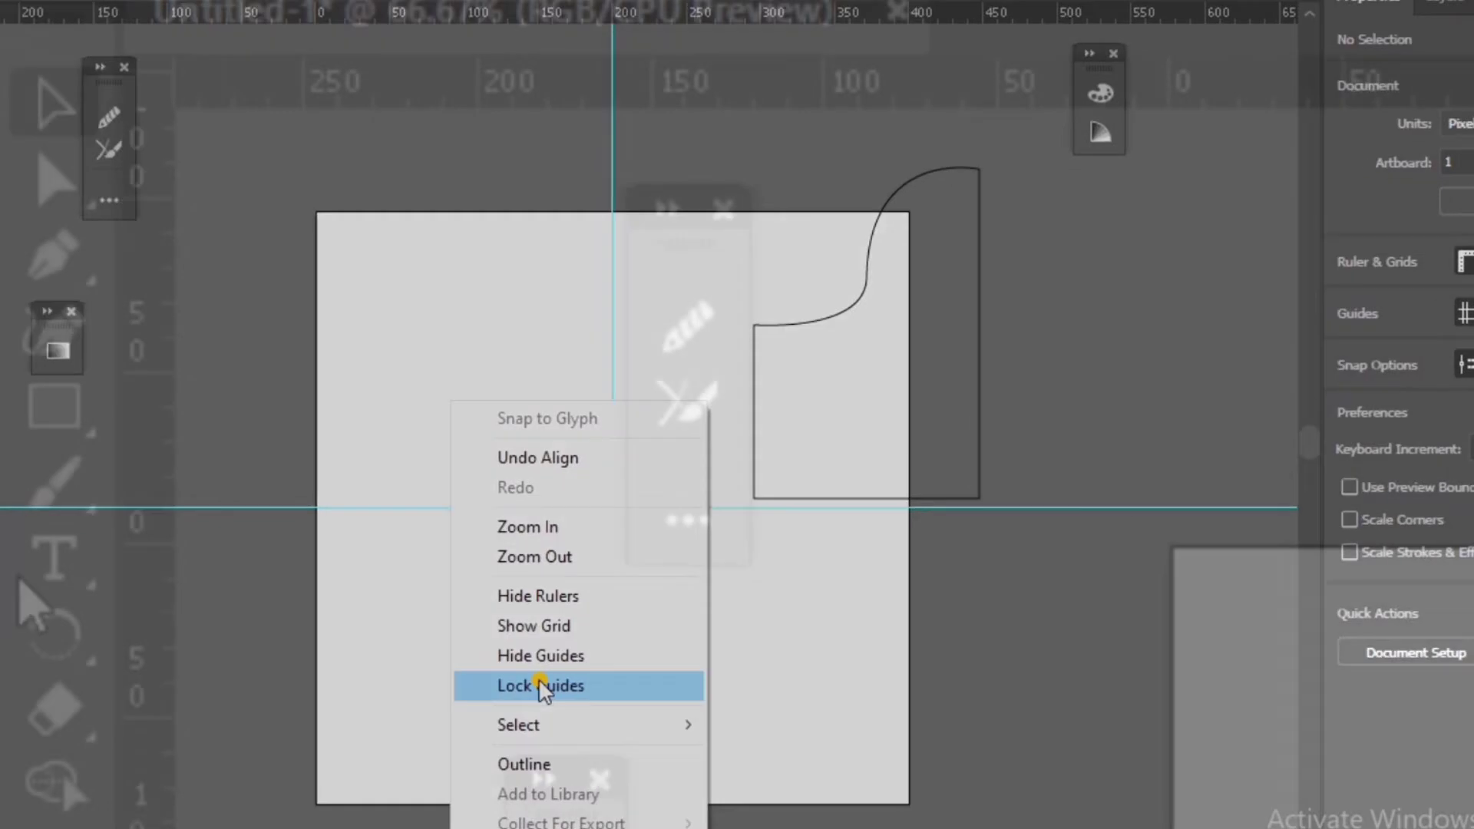
click(577, 634)
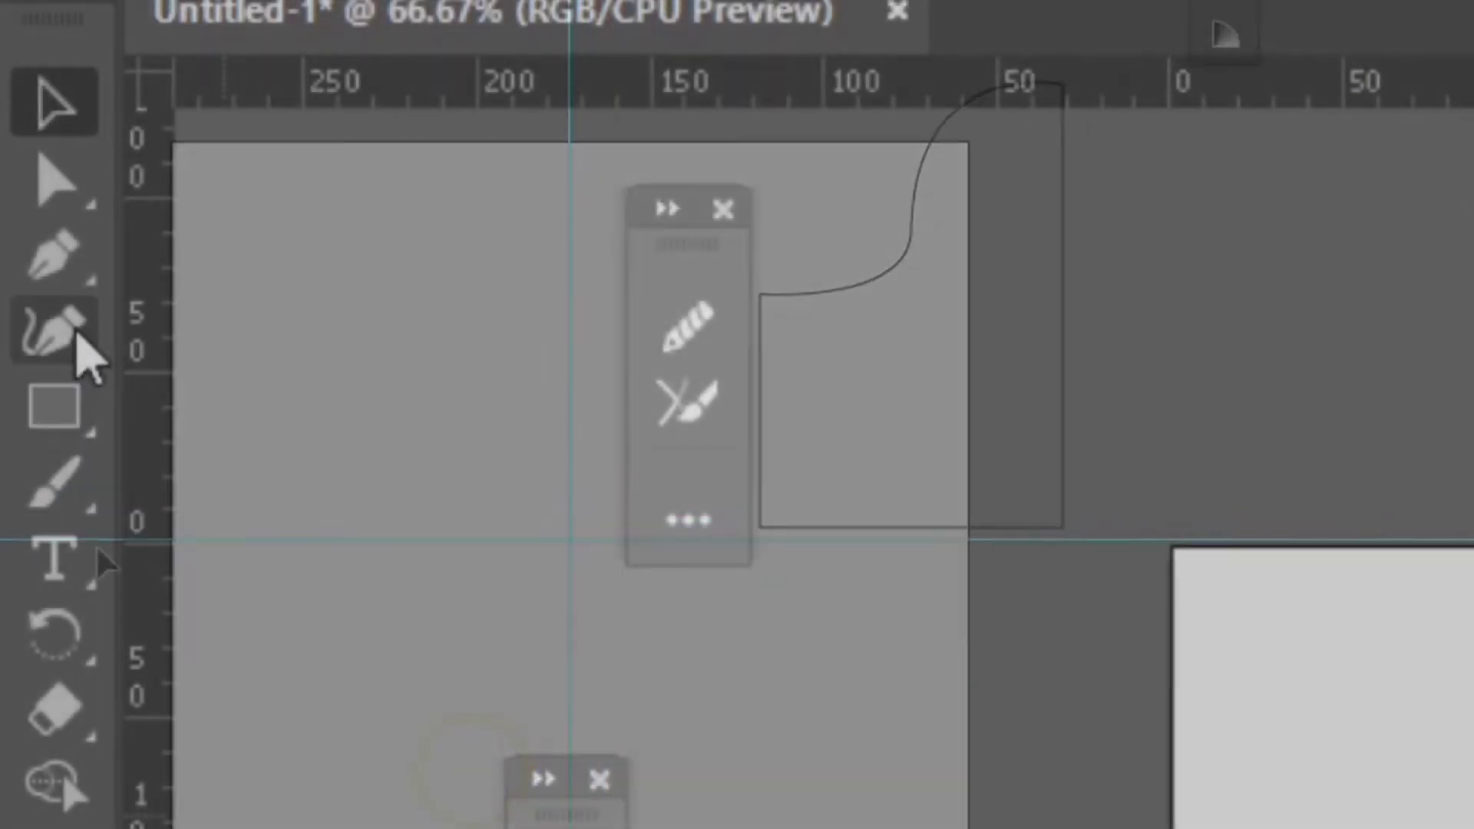
click(9, 147)
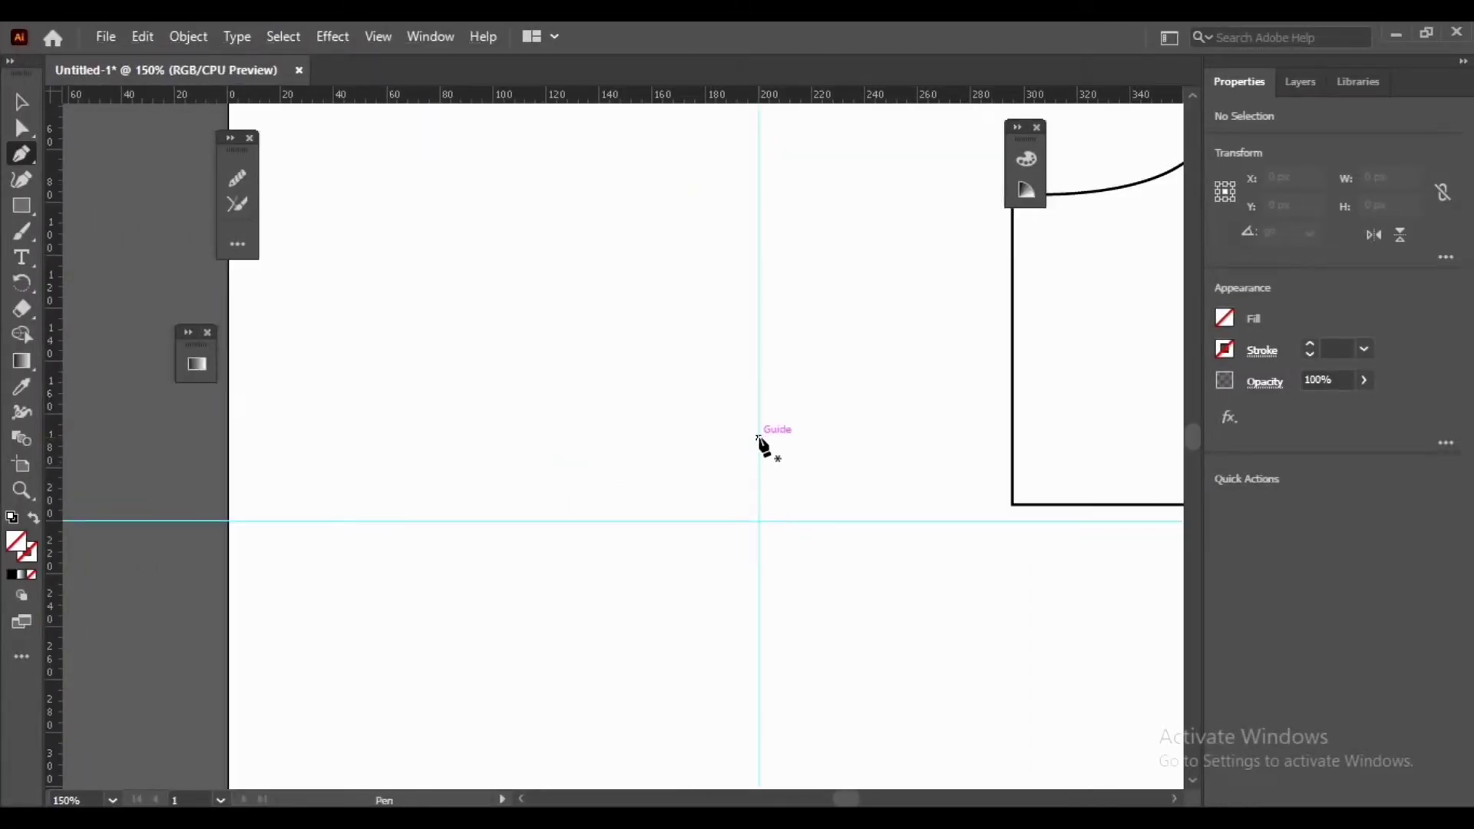
Step: Start a black-stroked pen path on the vertical guide, curving down to the horizontal guide
click(758, 438)
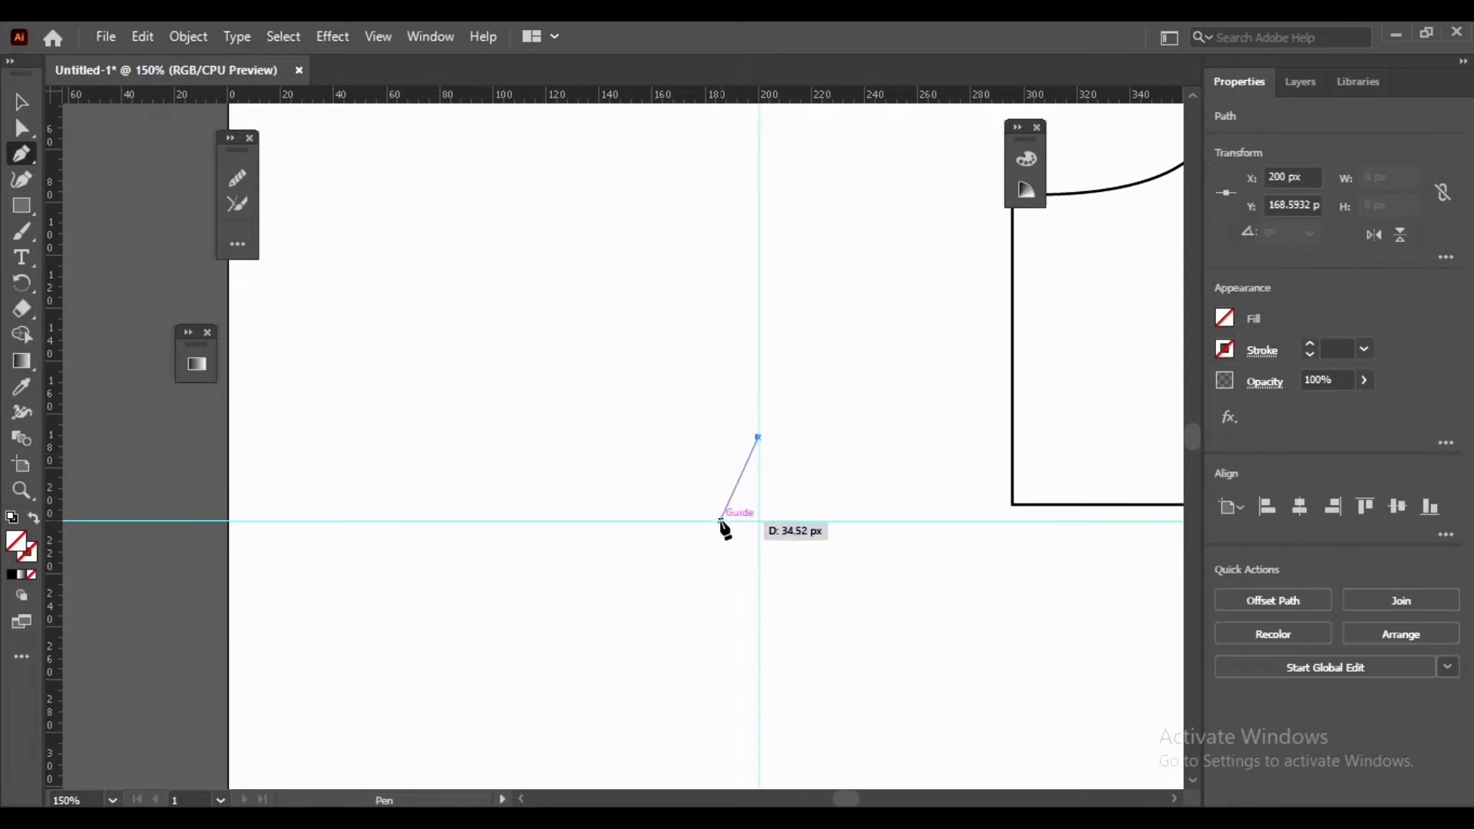
click(720, 521)
drag(711, 543, 693, 554)
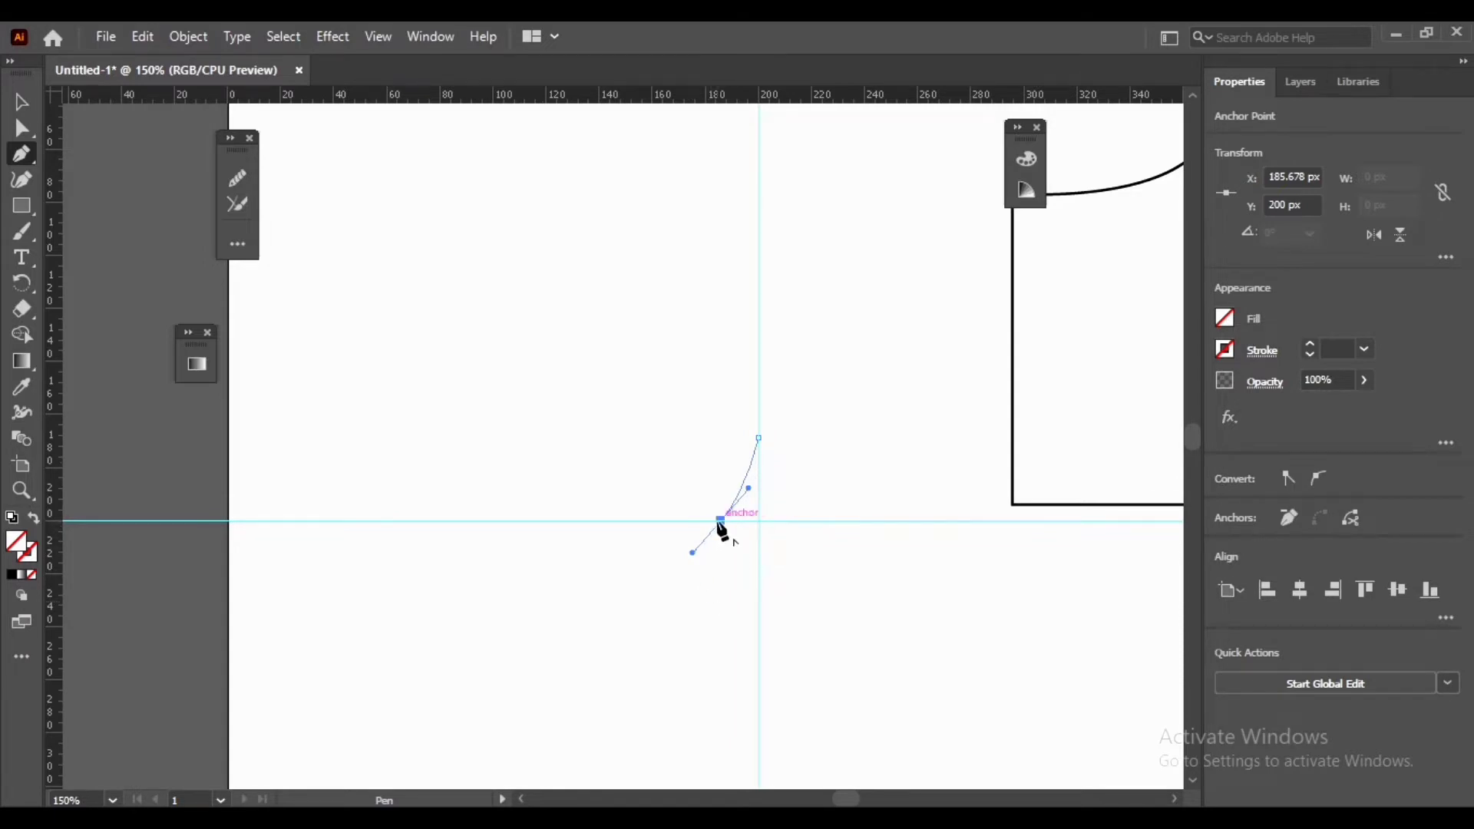
click(36, 555)
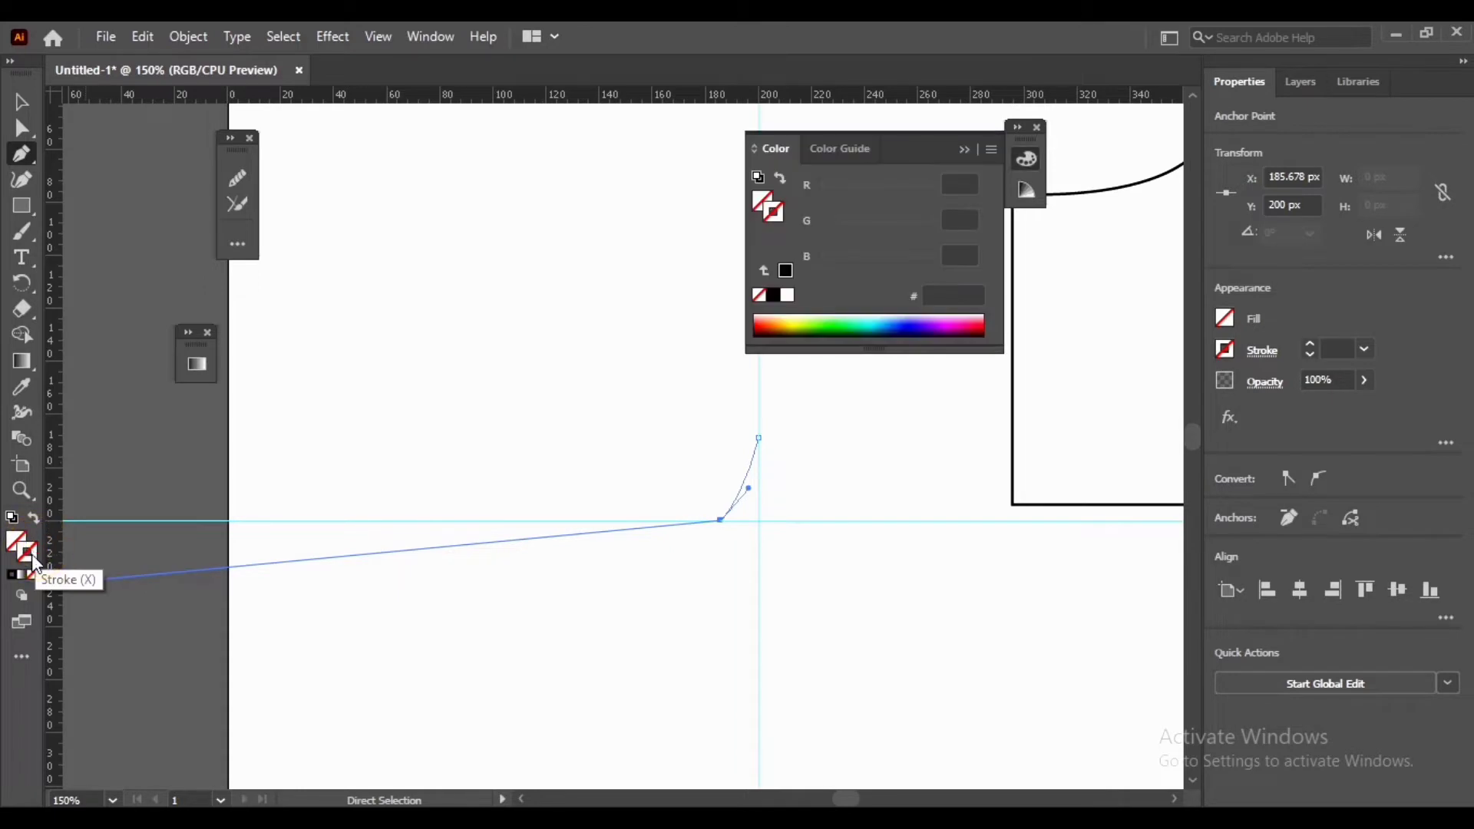
click(773, 298)
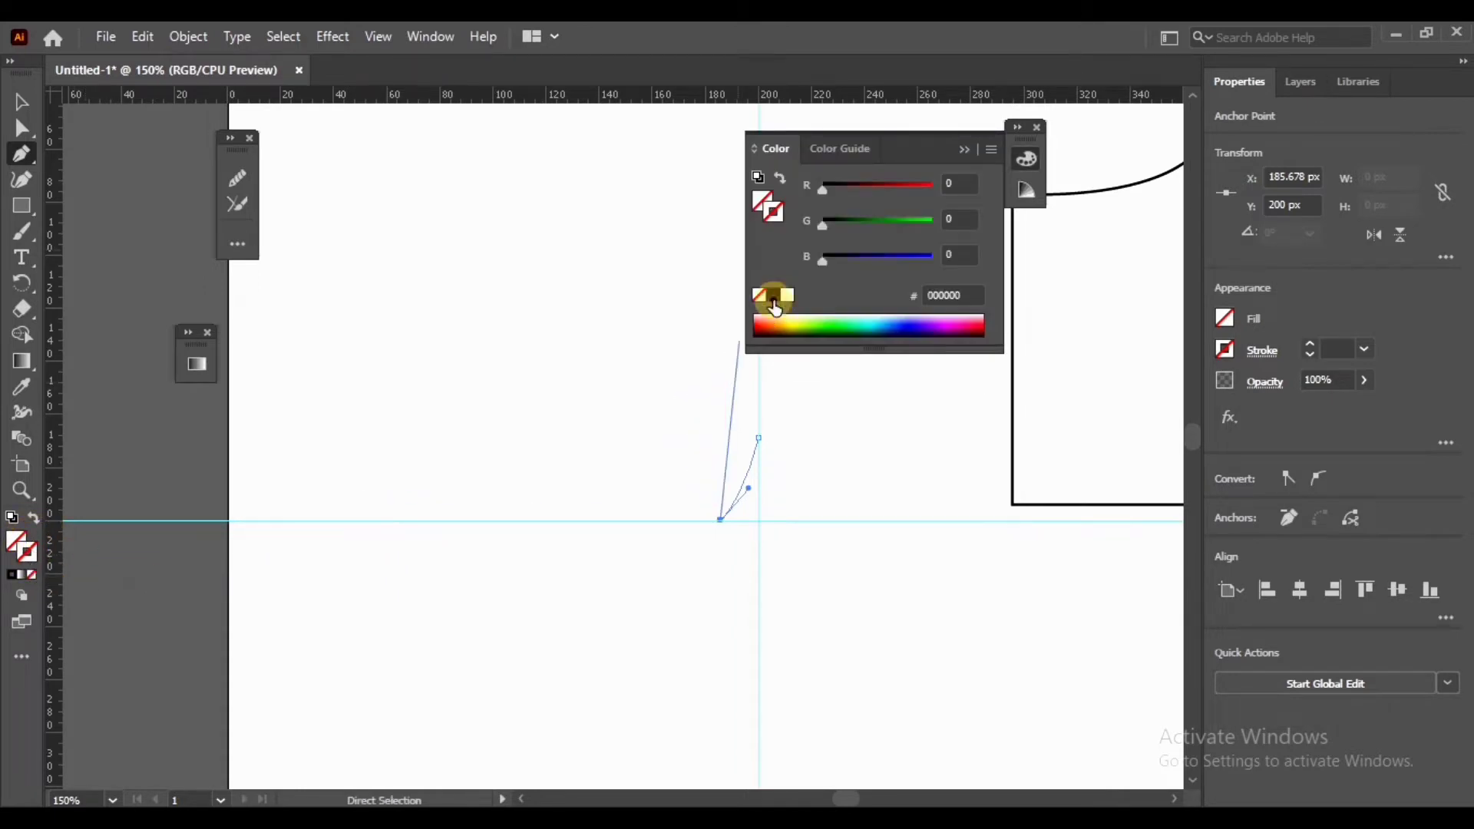
click(964, 149)
Step: Continue the path with curves below the horizontal guide, ending back on the vertical guide
drag(720, 520, 720, 595)
drag(720, 593, 758, 621)
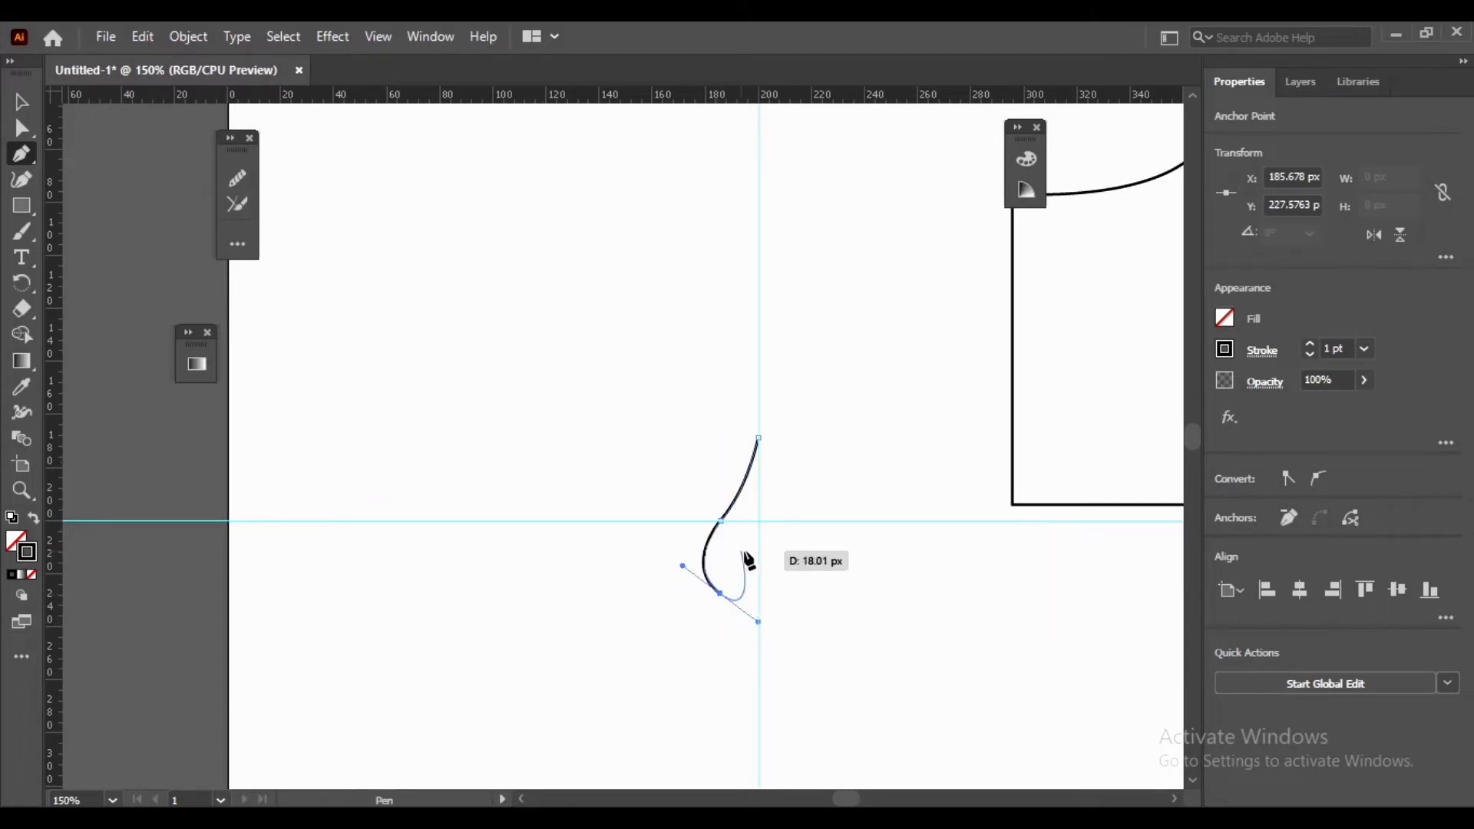
drag(750, 550, 742, 633)
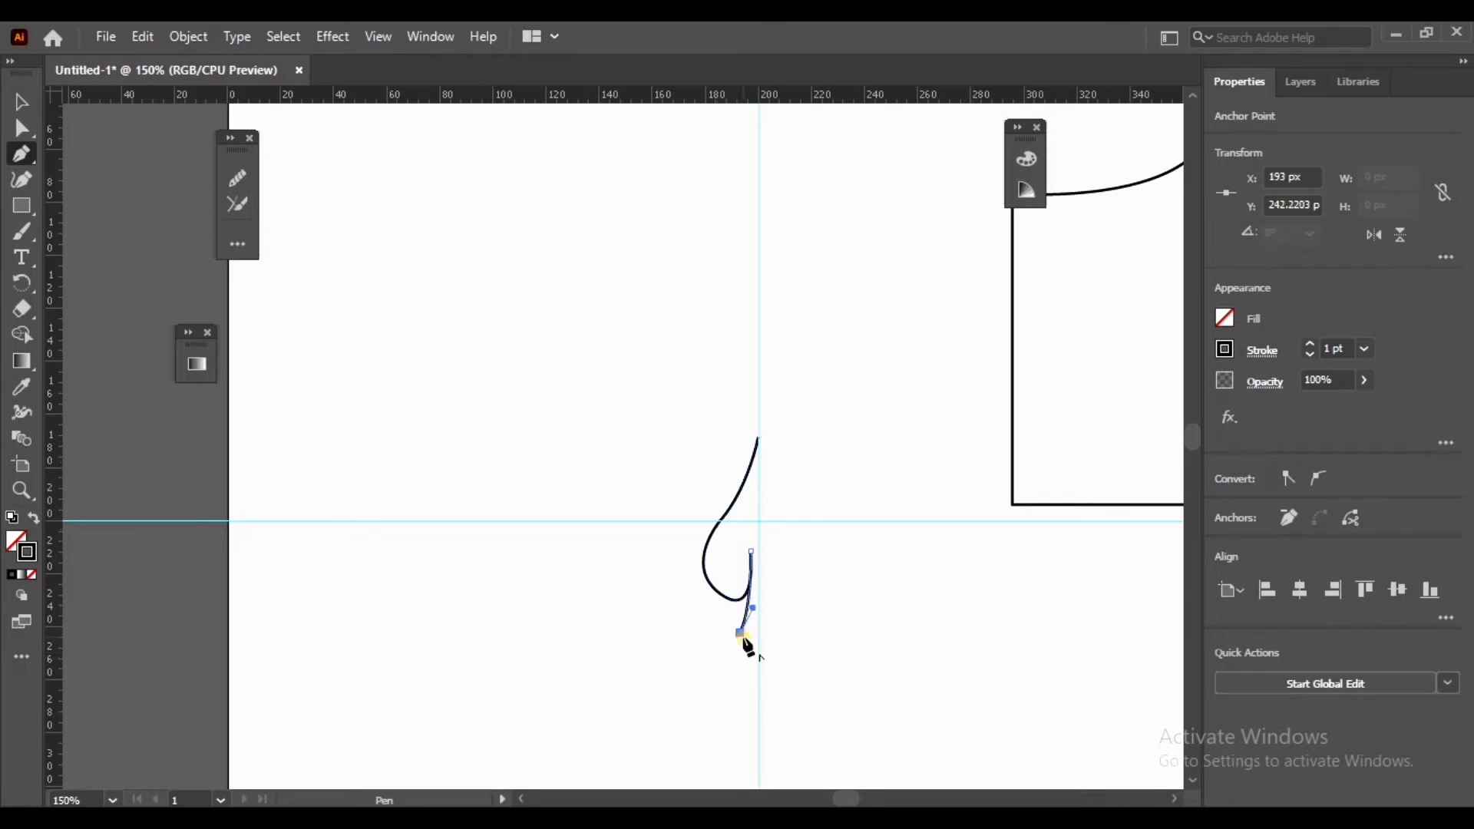
click(758, 632)
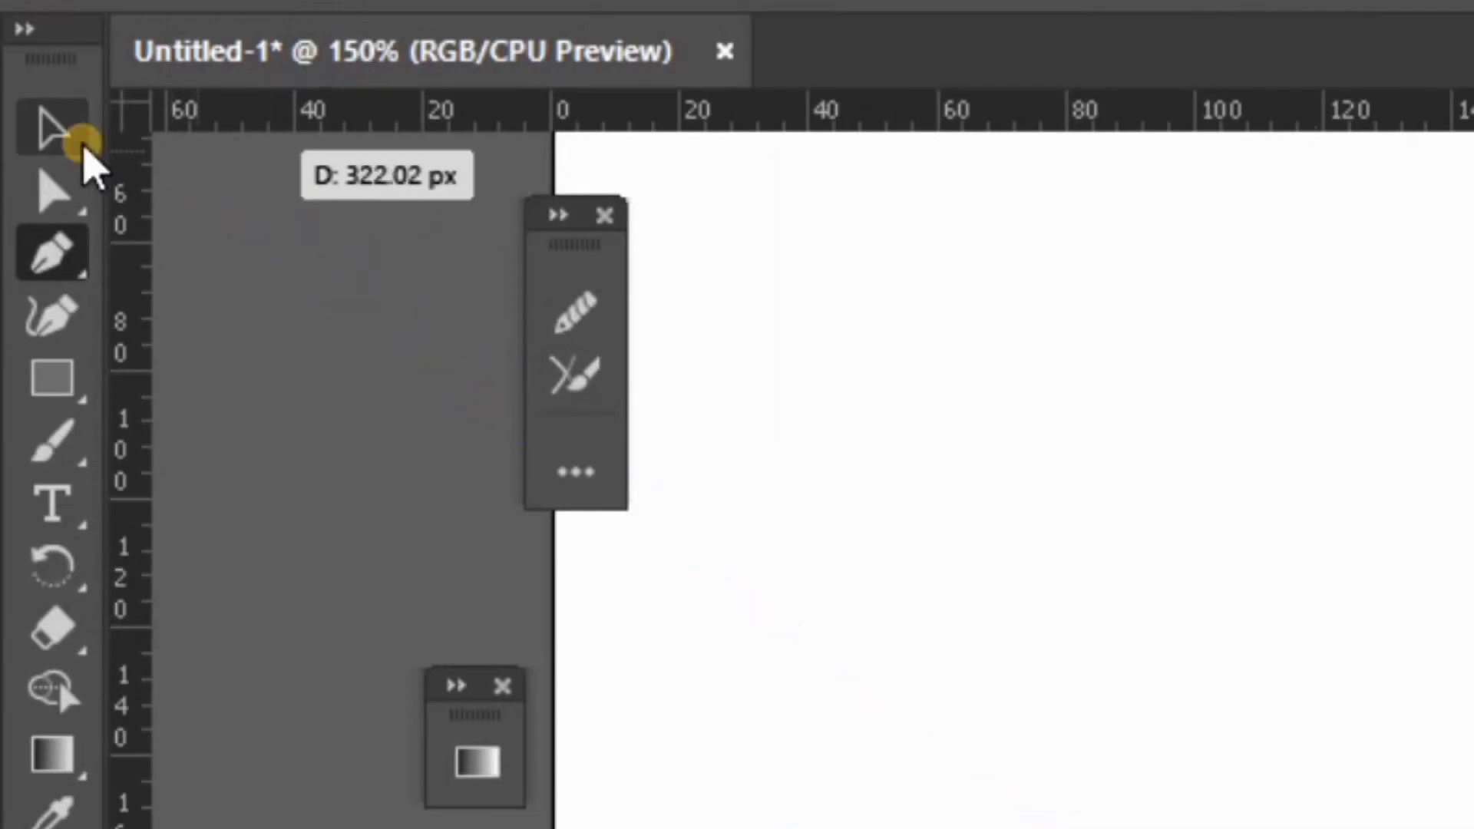
Step: Smooth the upper and lower curves of the half spade
click(27, 104)
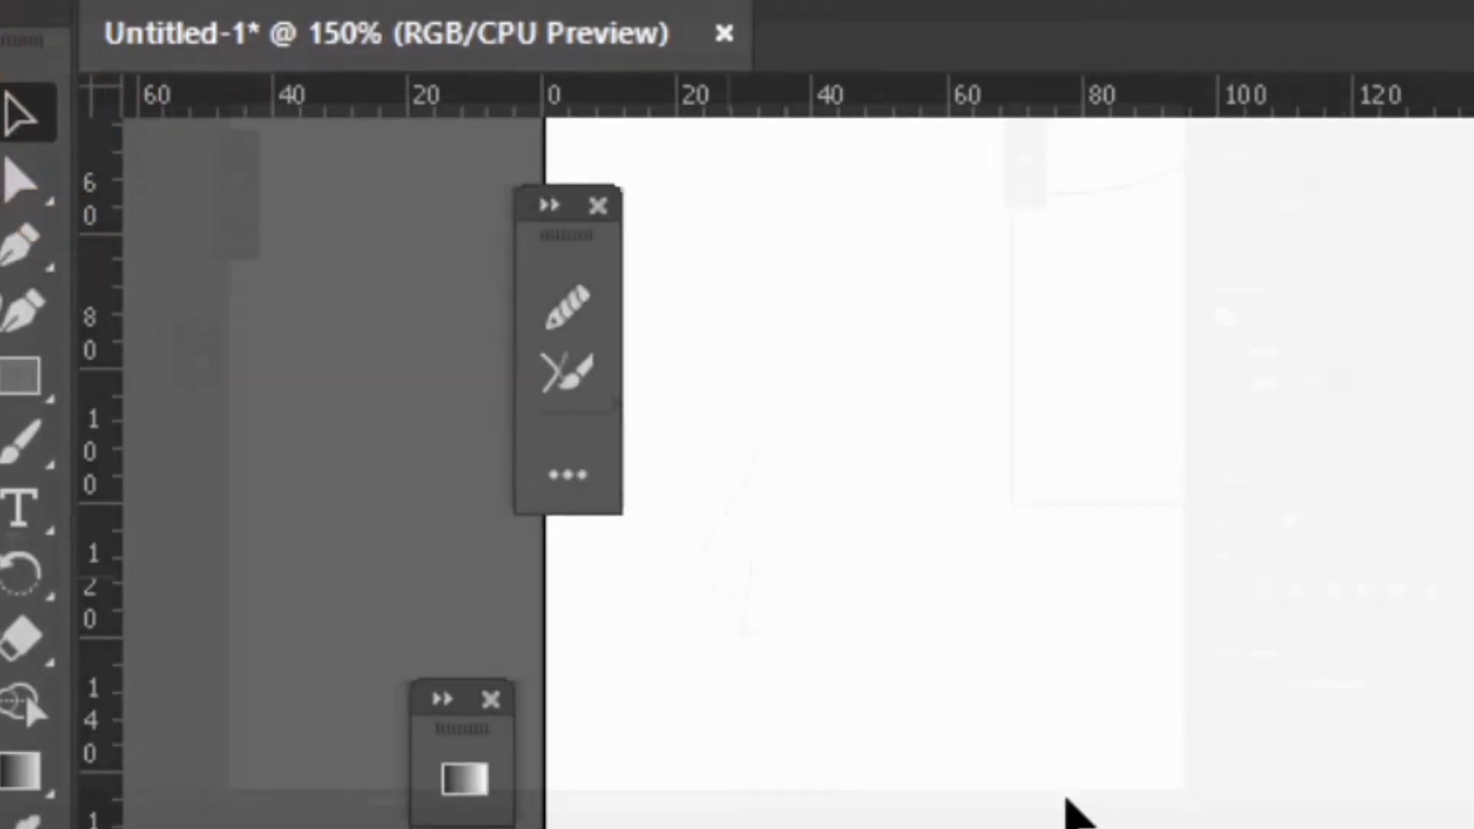
drag(612, 381, 822, 648)
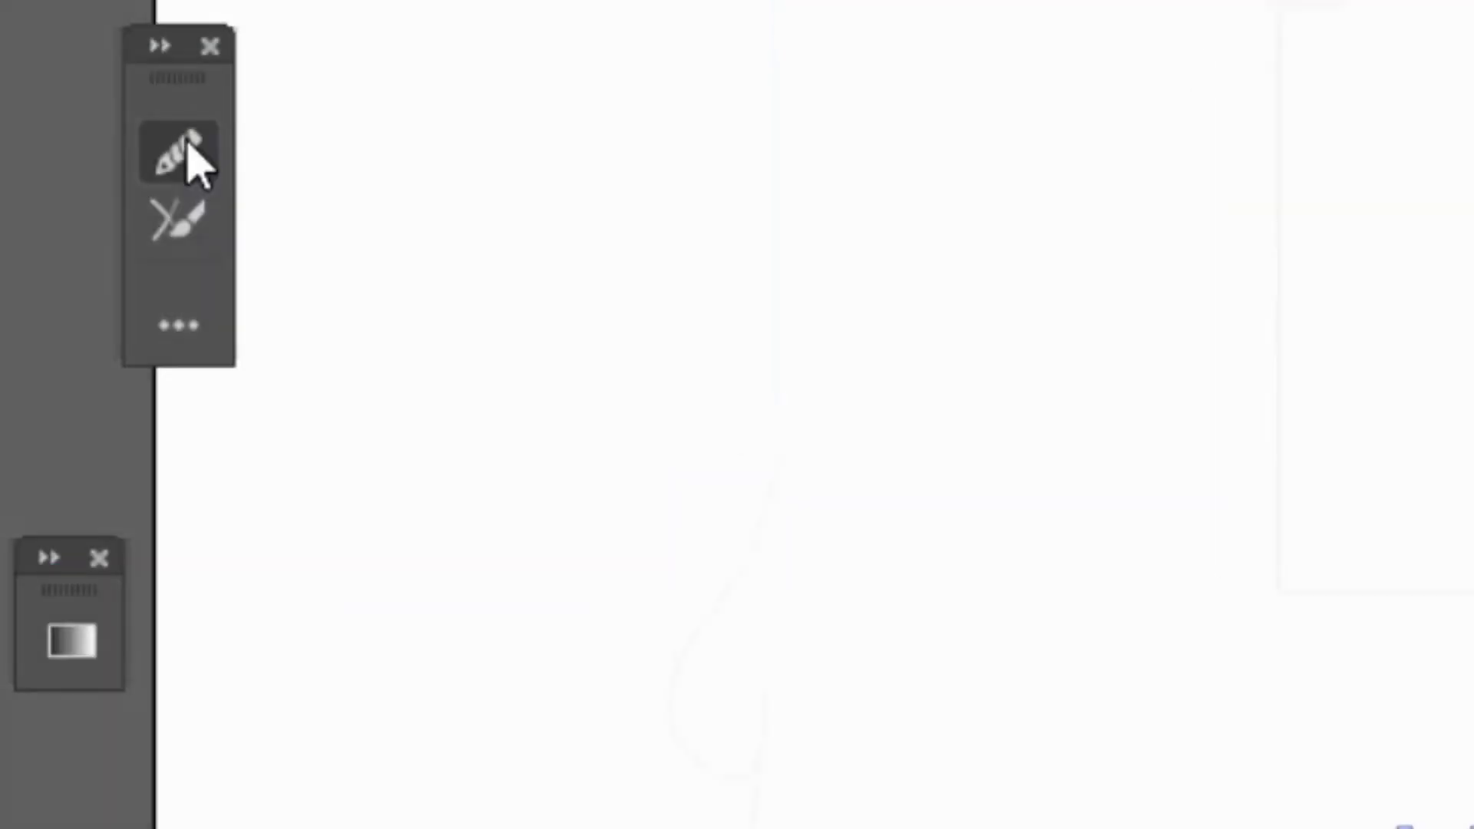
click(188, 150)
drag(757, 431, 725, 512)
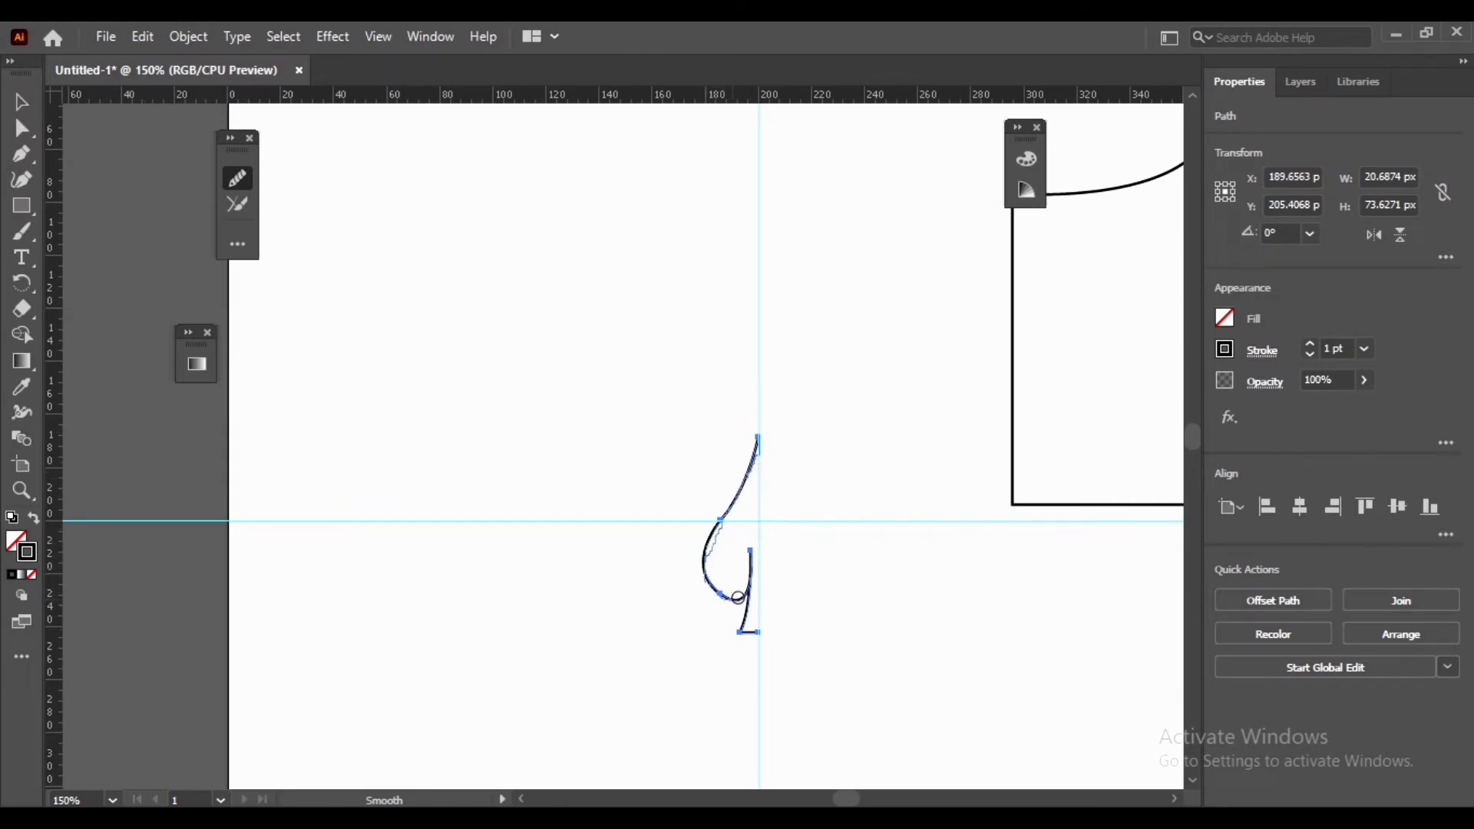
drag(750, 561, 734, 642)
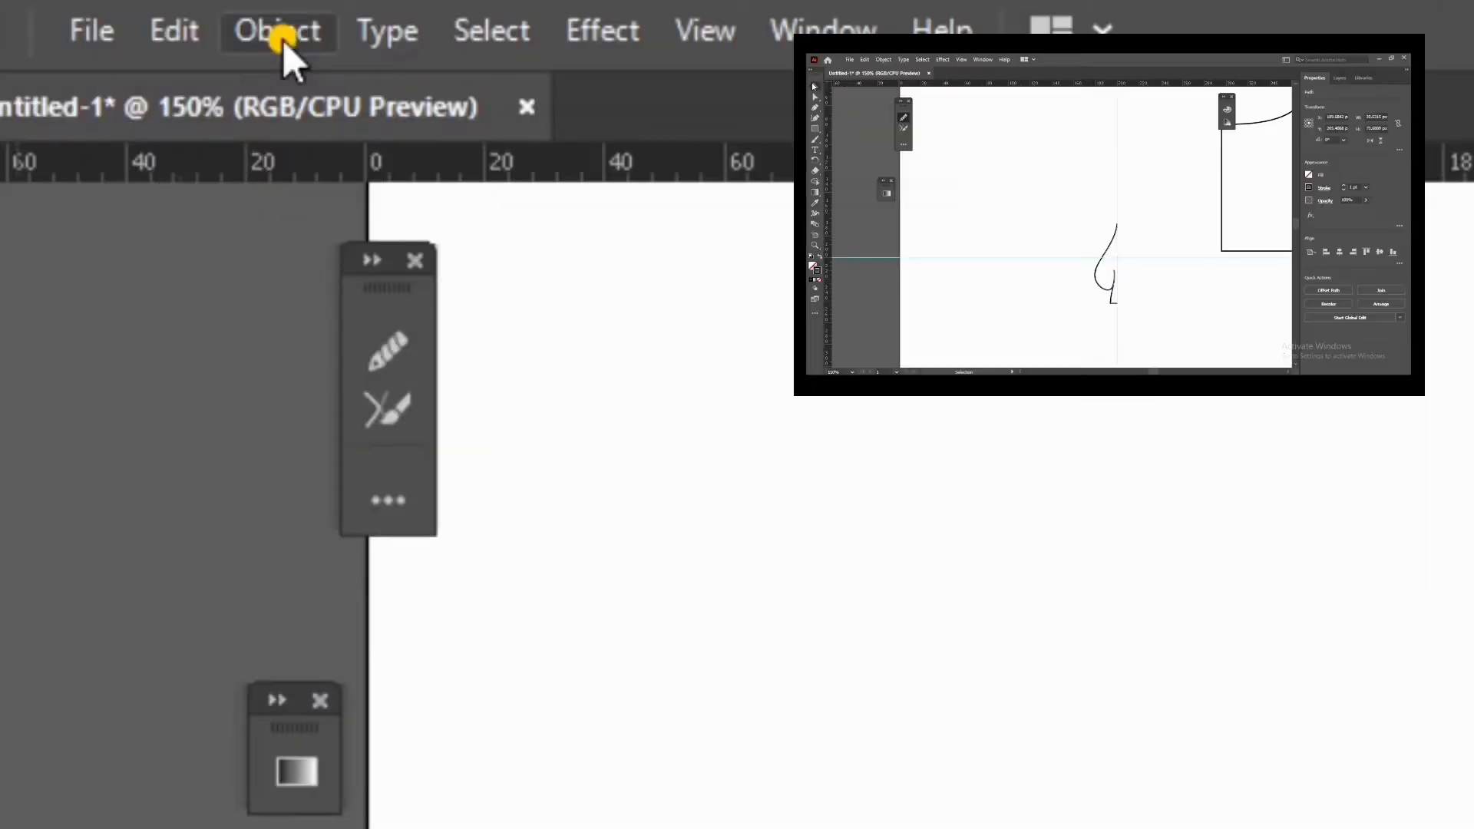
Step: Make a vertically reflected copy of the half spade and move it right
click(188, 36)
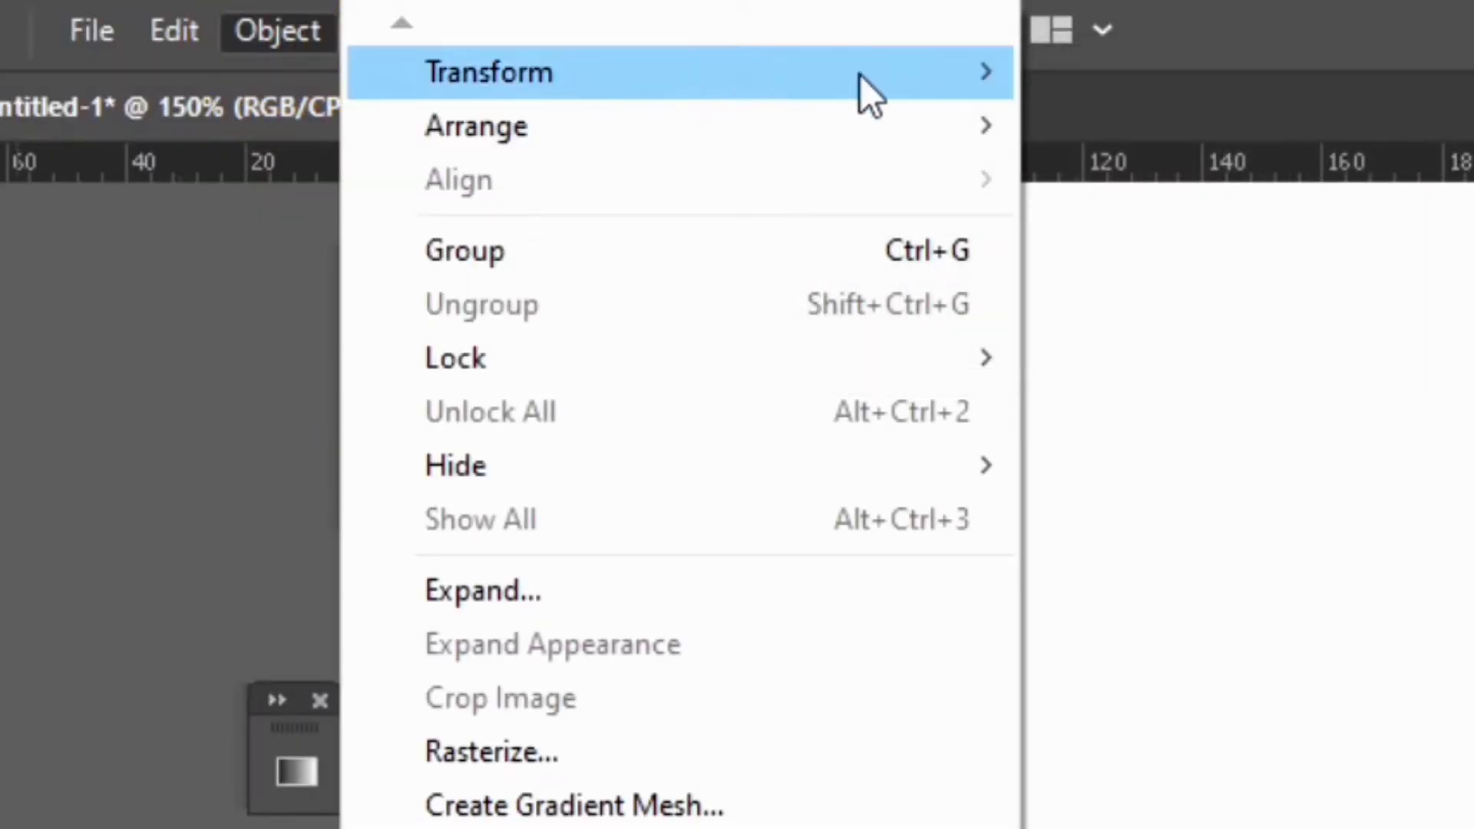
mouse_move(859, 75)
click(1228, 247)
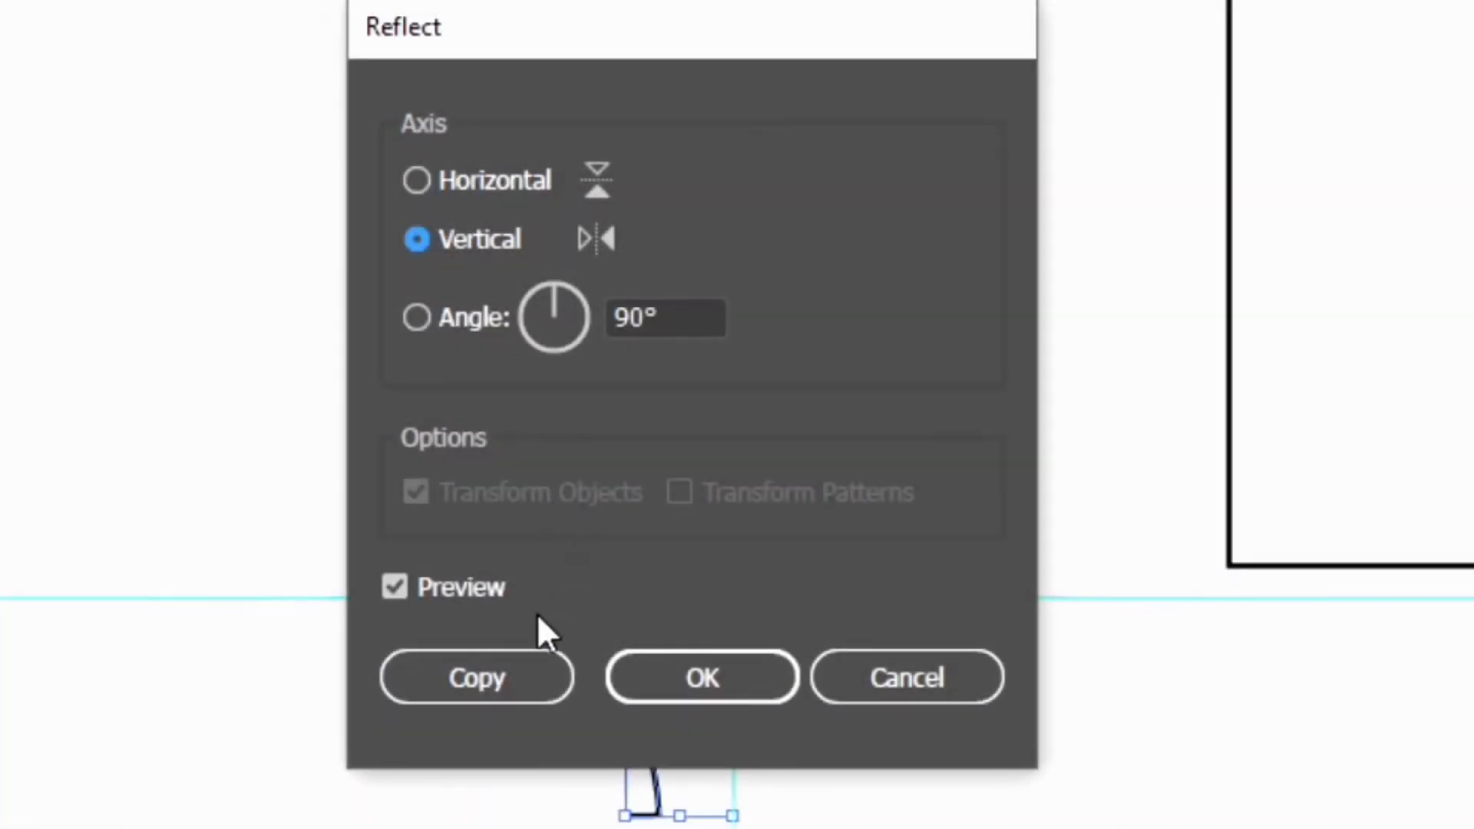
click(526, 676)
key(Escape)
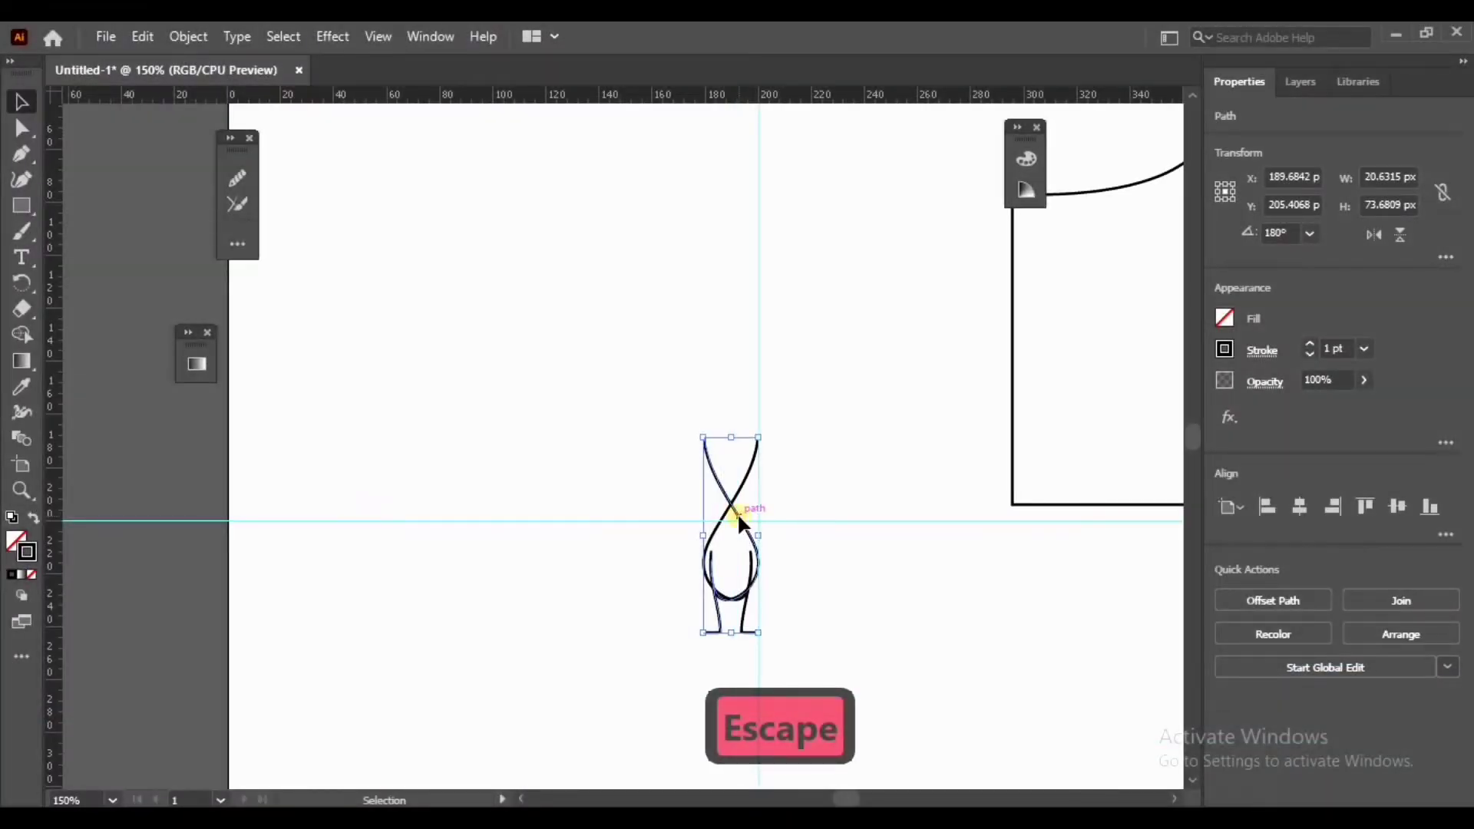
drag(737, 513, 791, 520)
Step: Join the two halves at the spade's tip and at the stem's bottom
drag(667, 411, 832, 642)
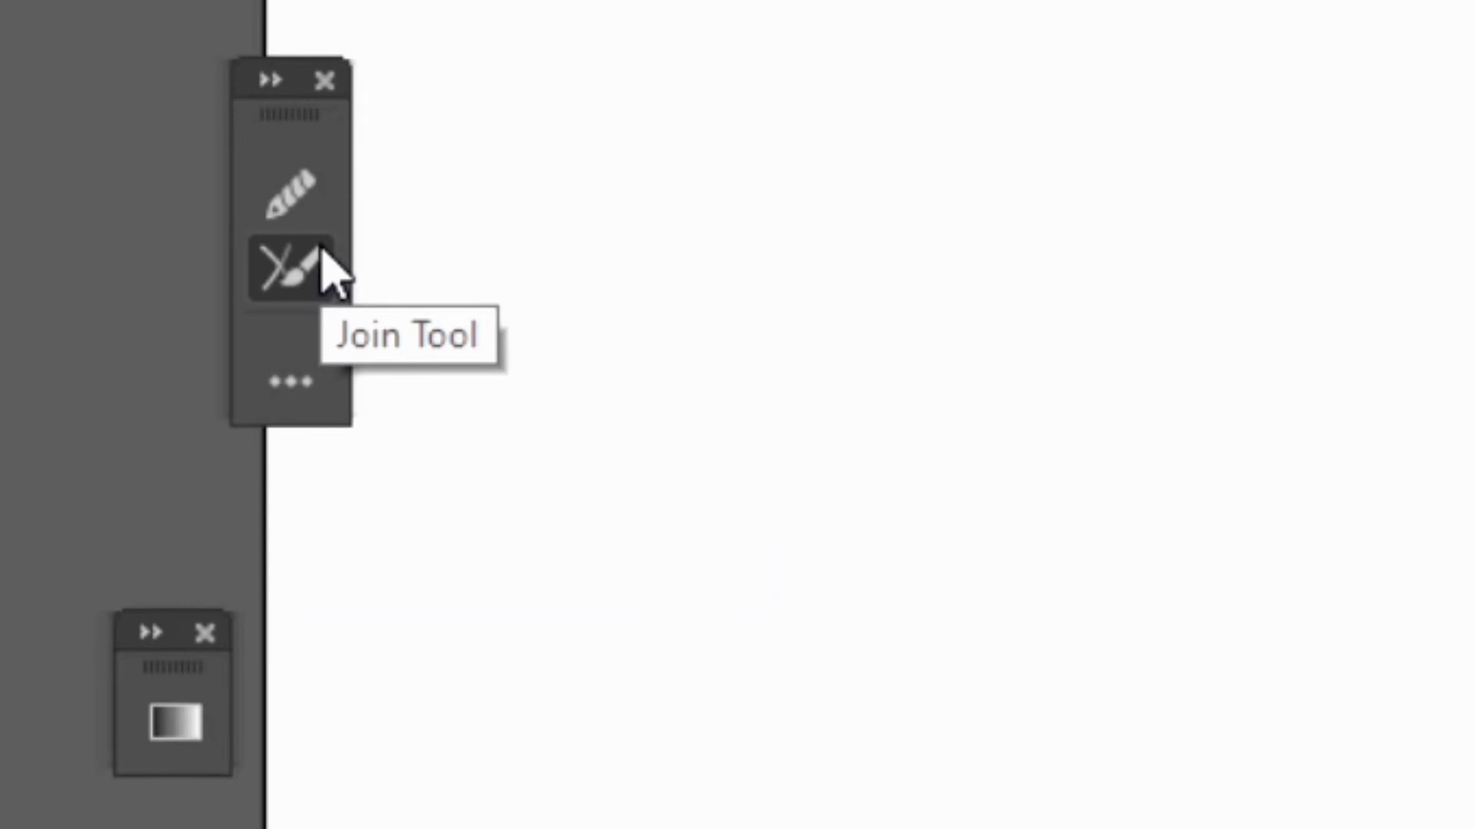
click(157, 169)
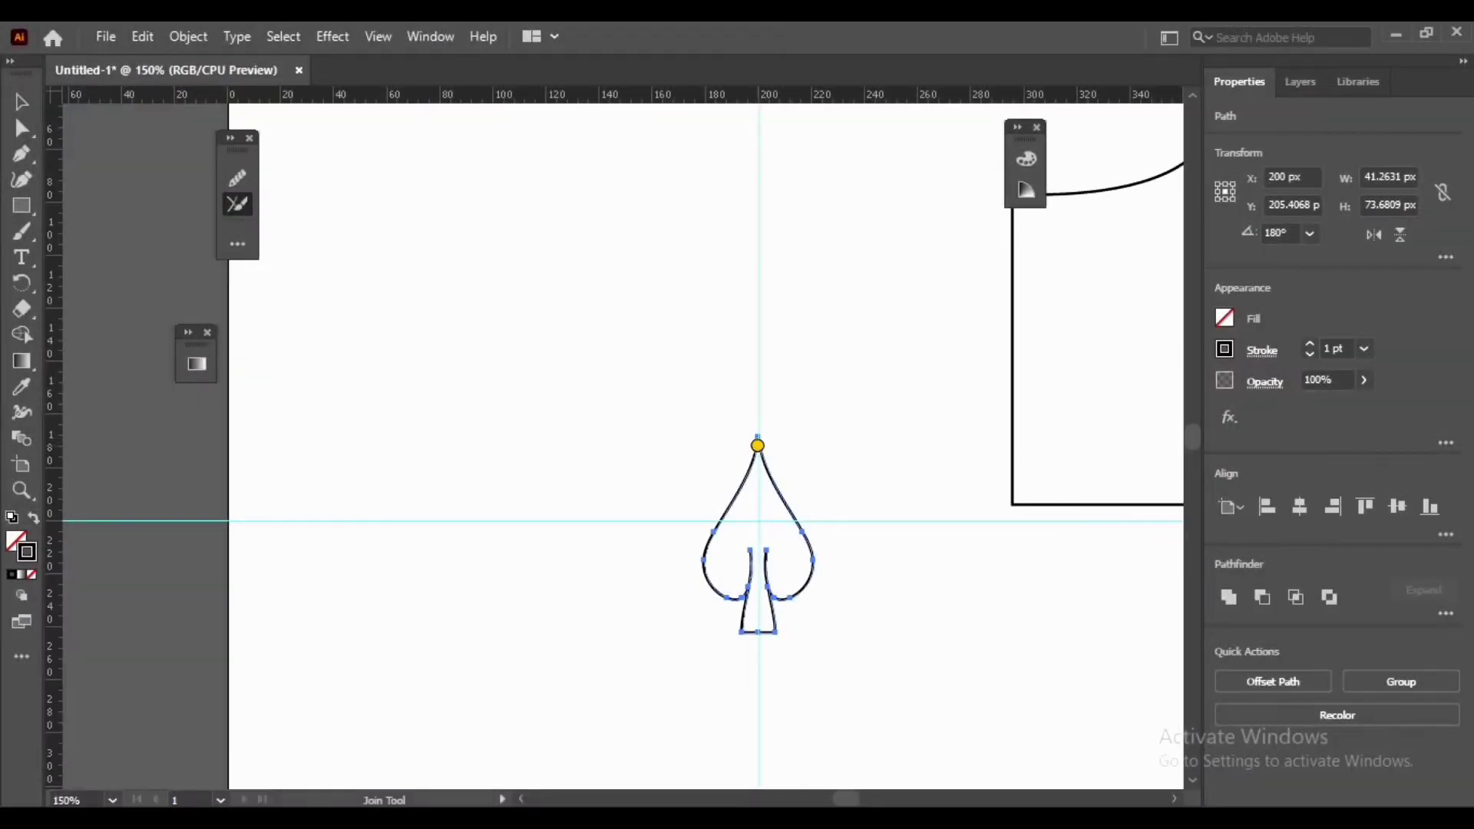
mouse_move(758, 439)
mouse_down()
mouse_move(739, 419)
mouse_move(771, 461)
mouse_up()
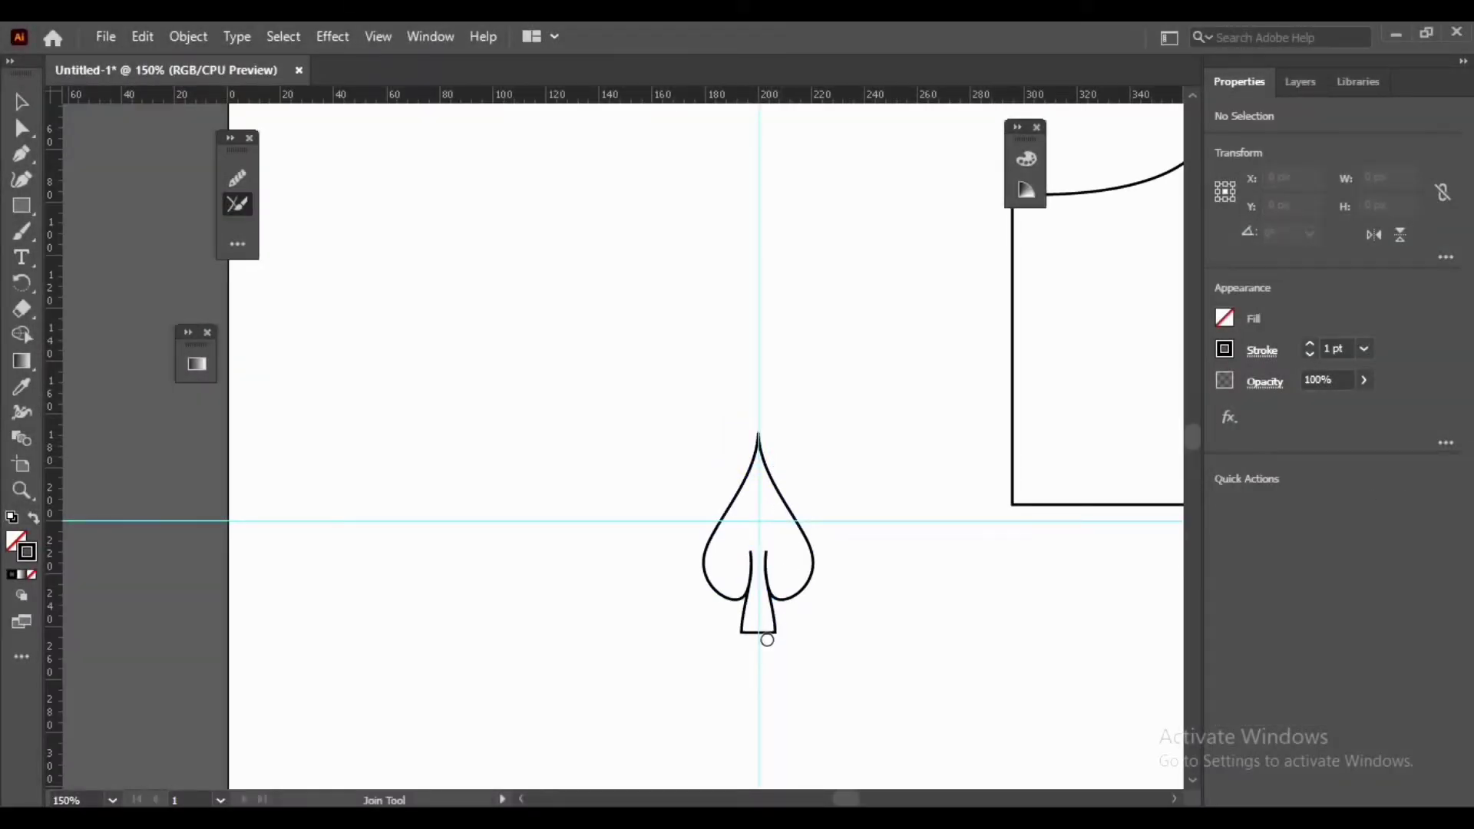
mouse_move(742, 632)
mouse_down()
mouse_move(773, 631)
mouse_move(752, 631)
mouse_up()
Step: Give the whole spade a black fill with no stroke
click(21, 101)
mouse_move(658, 422)
mouse_down()
mouse_move(723, 505)
mouse_move(832, 587)
mouse_up()
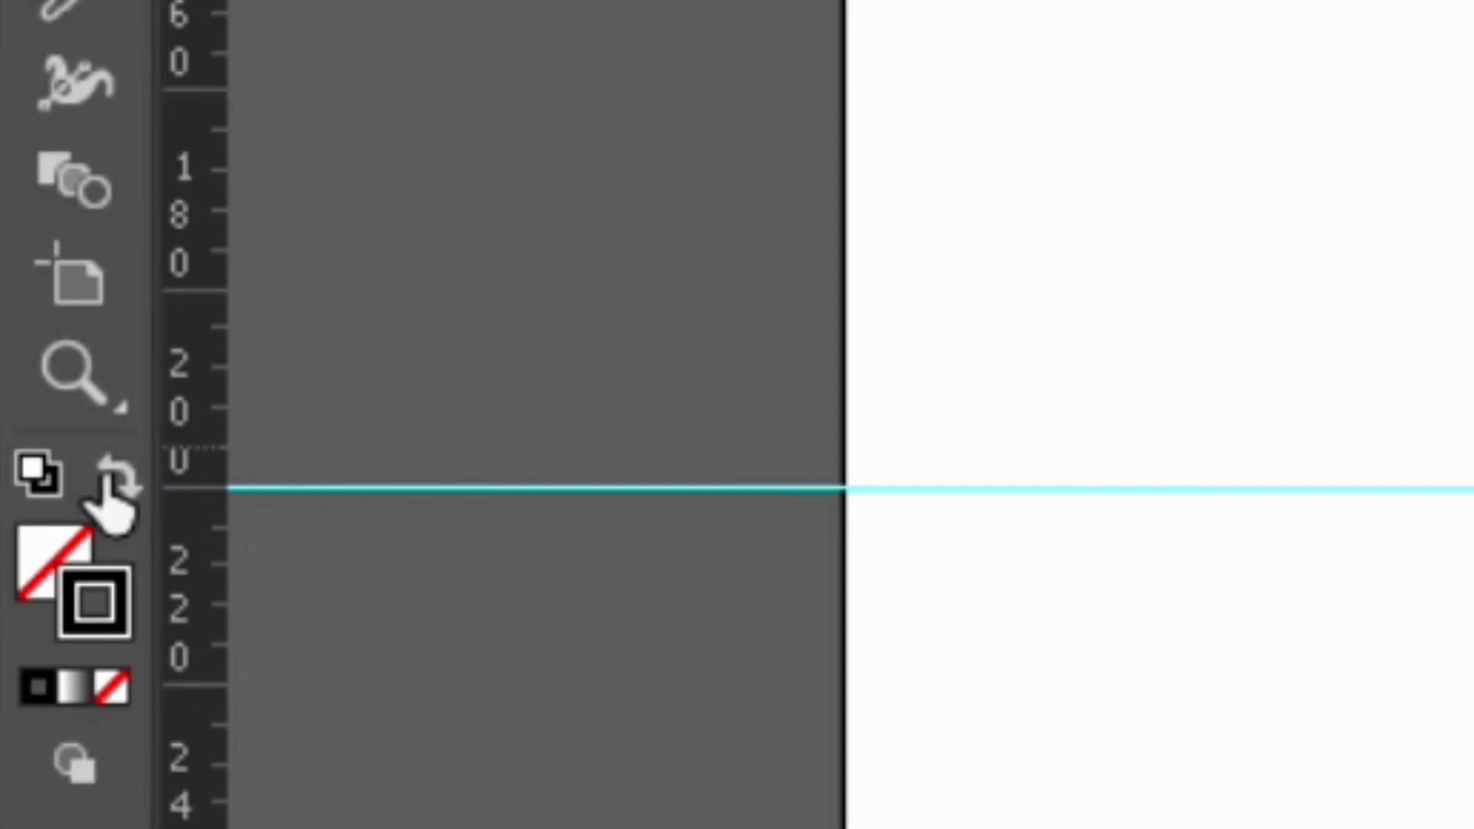
click(111, 484)
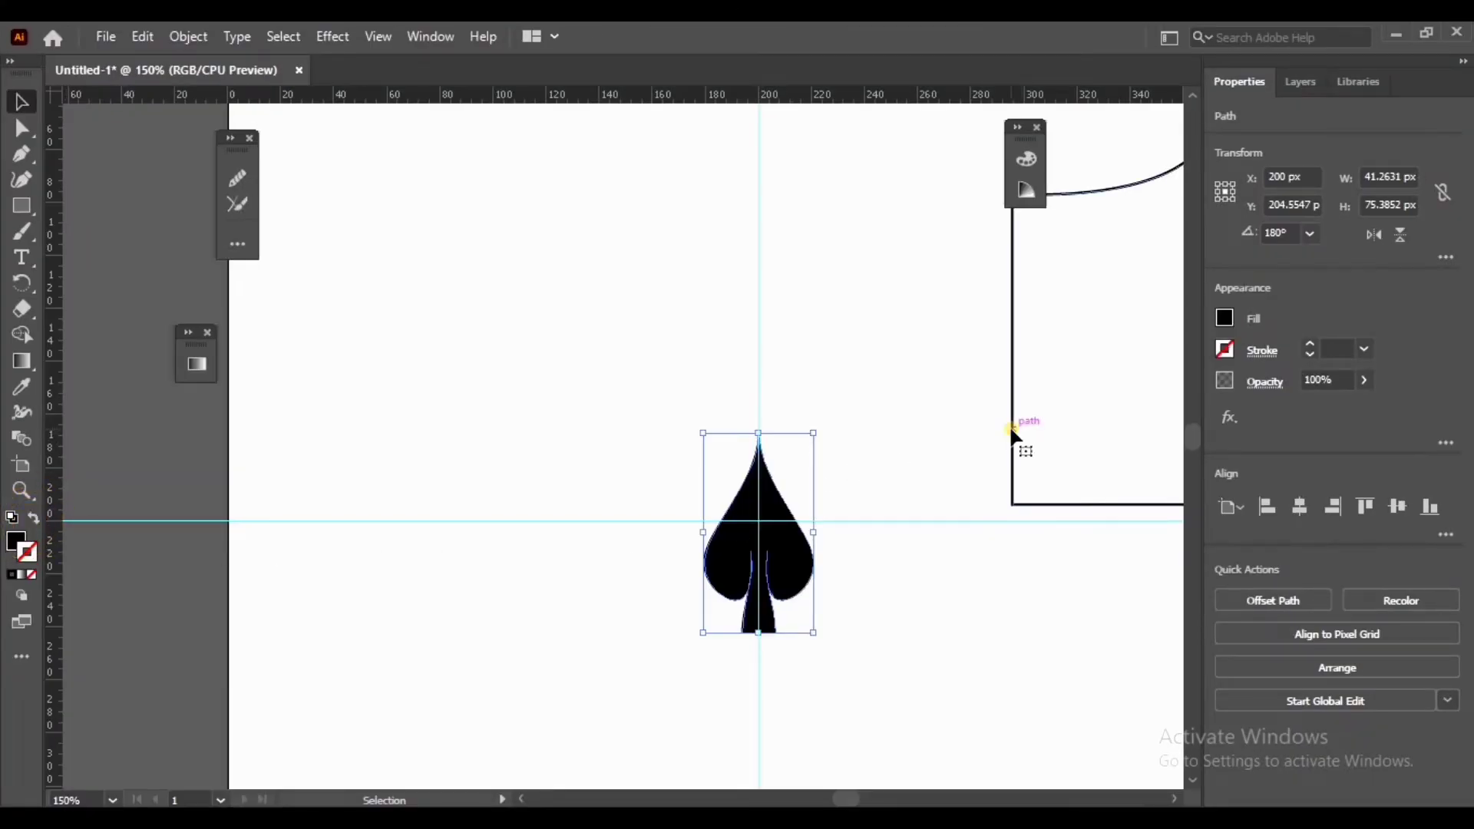
Step: Centre the card shape horizontally and vertically on the artboard
click(1012, 430)
click(1299, 507)
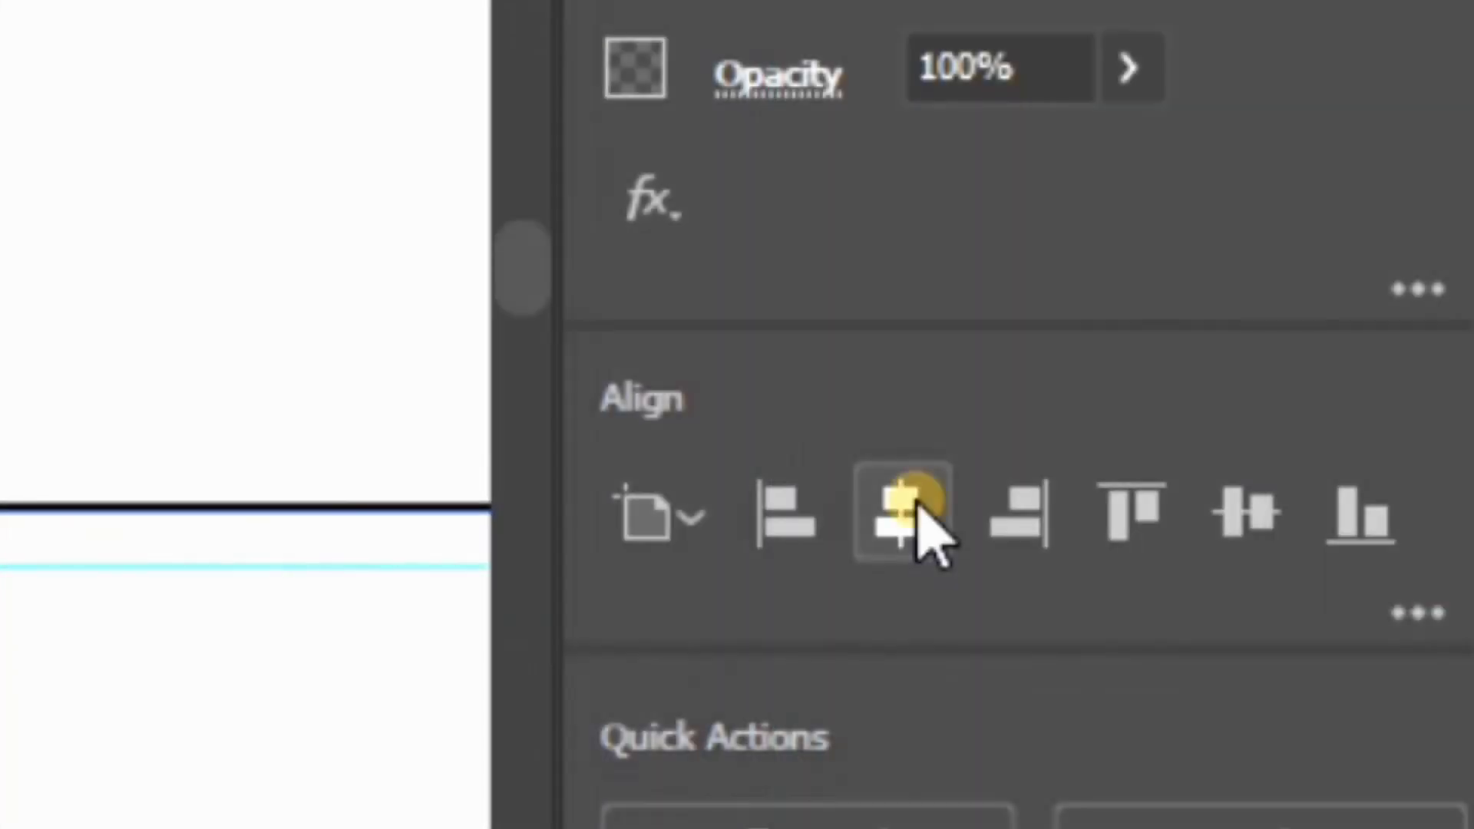
click(1397, 506)
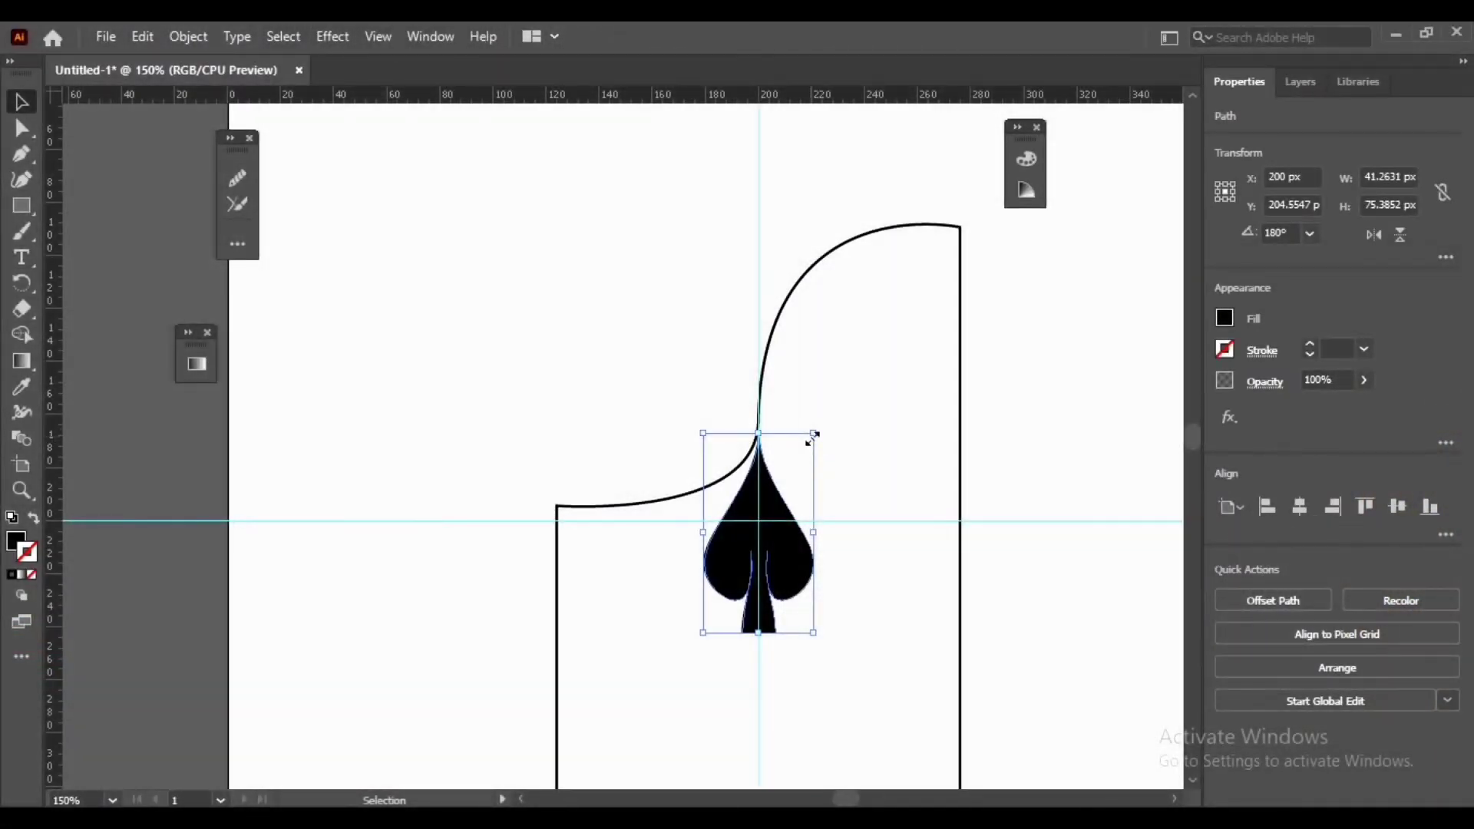
Step: Resize the spade by its corner to about 39.7 × 72.5 px
drag(812, 434, 809, 441)
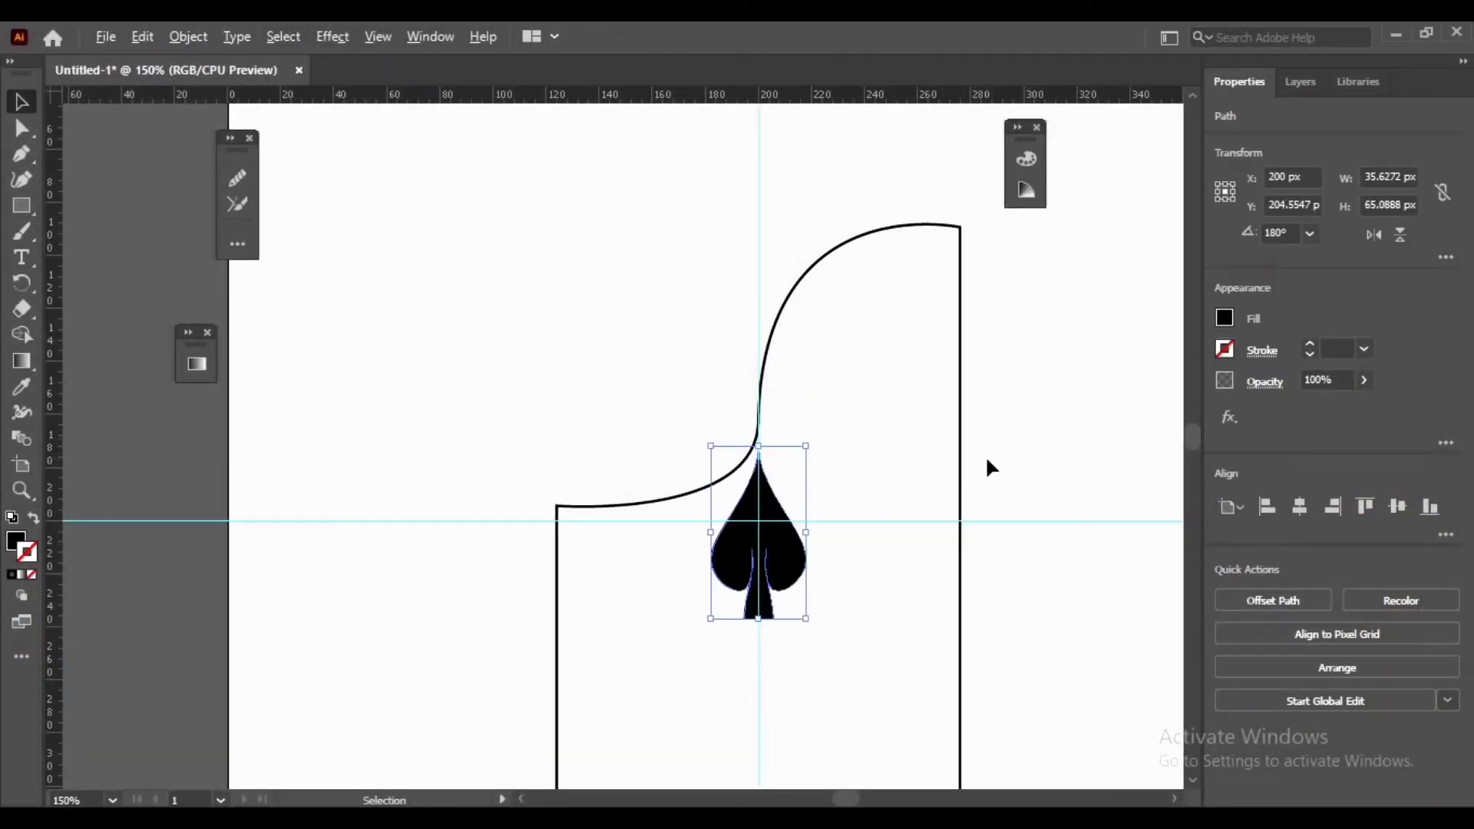
scroll(988, 460, down, 3)
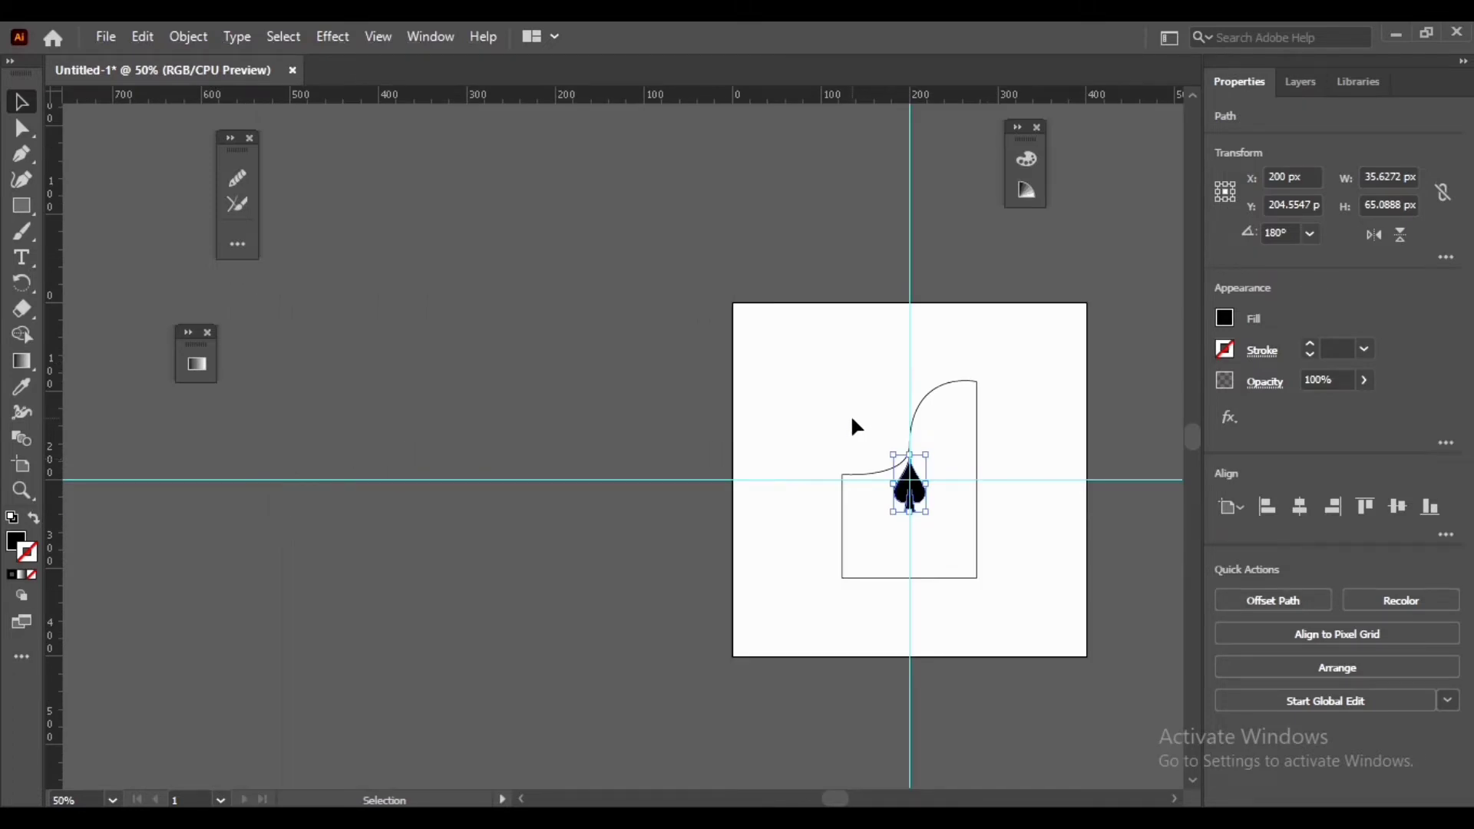
scroll(852, 419, right, 5)
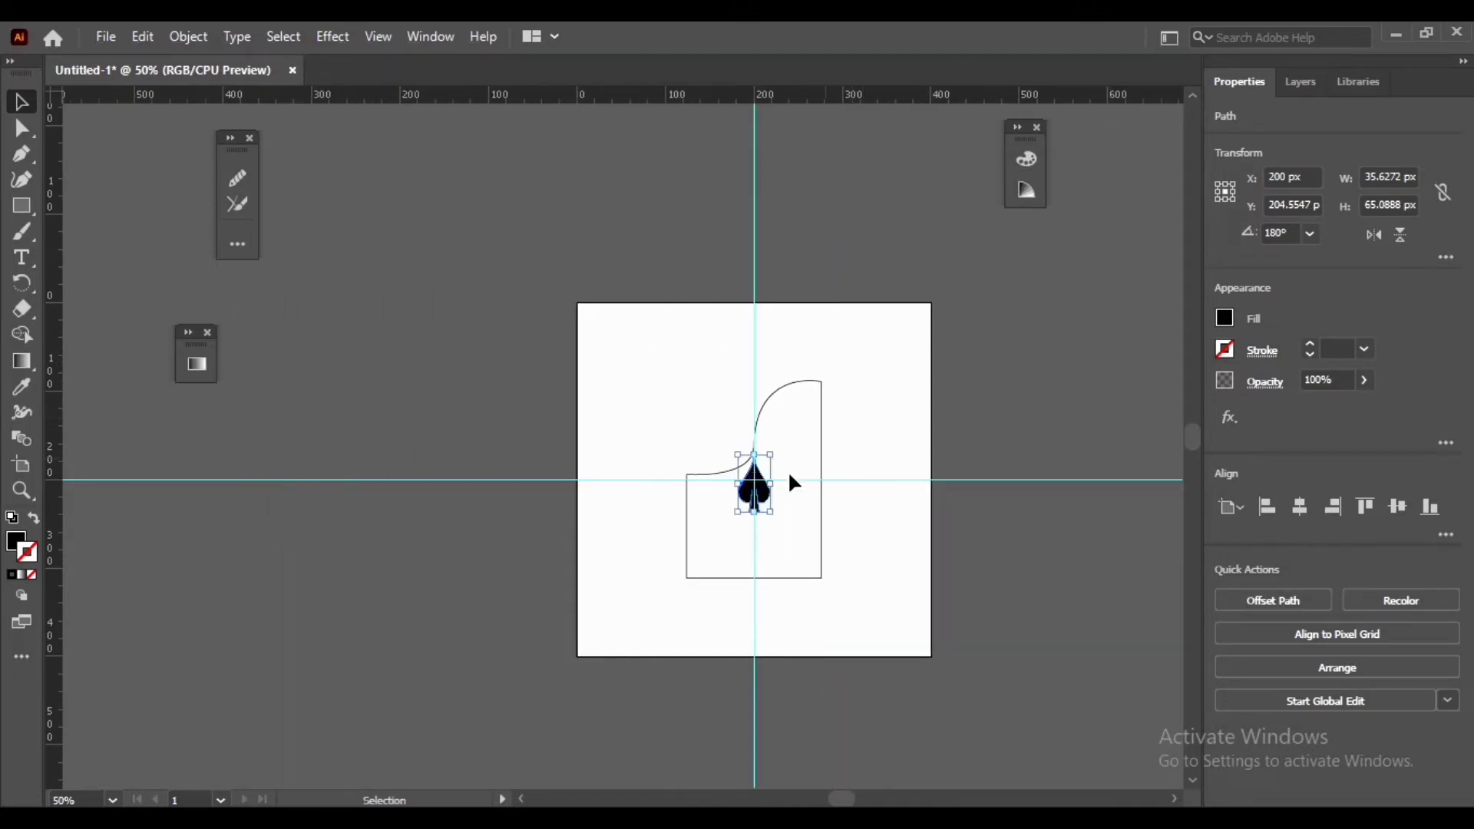
scroll(764, 491, up, 1)
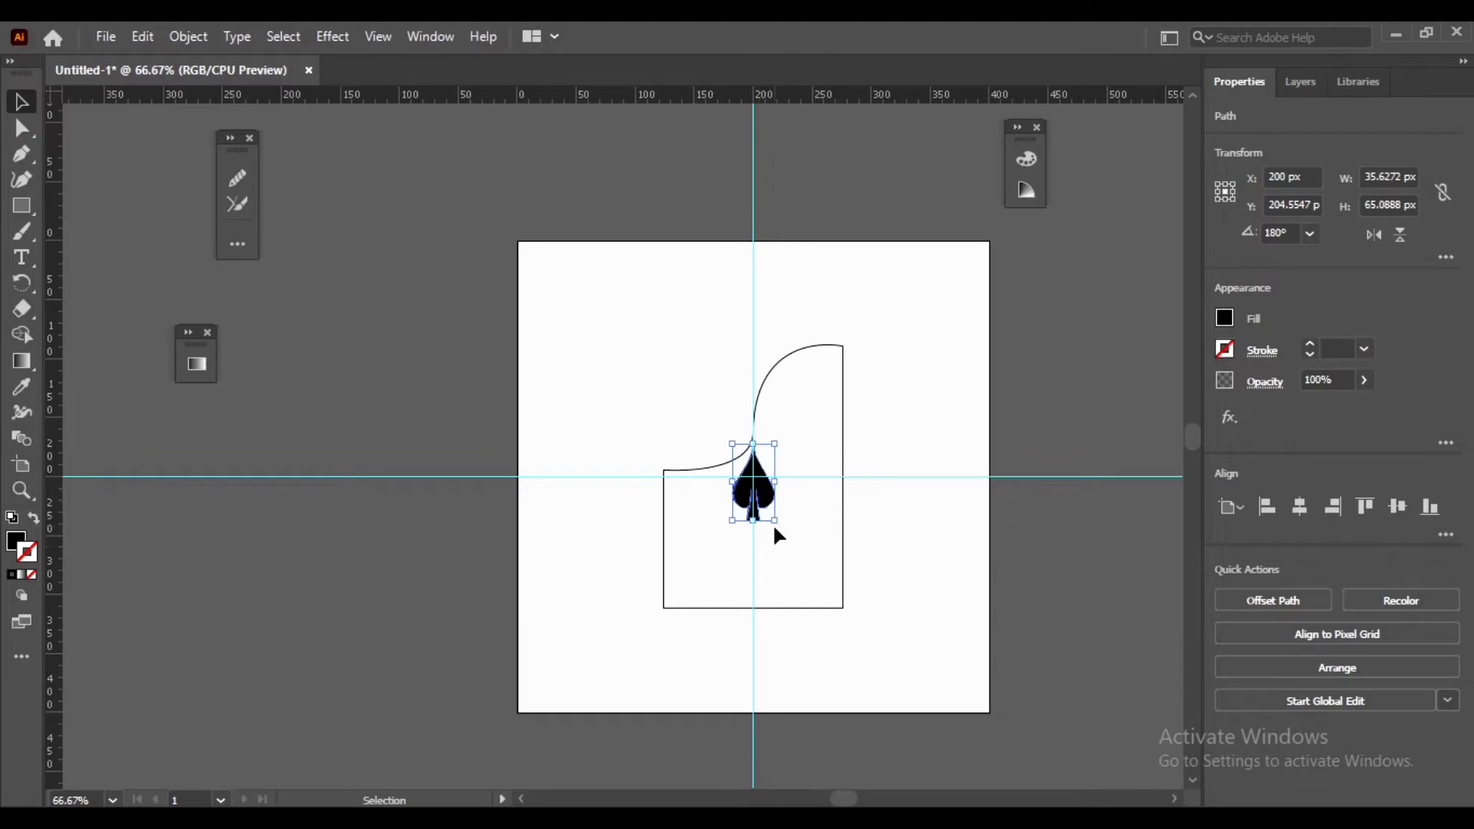
drag(770, 519, 774, 522)
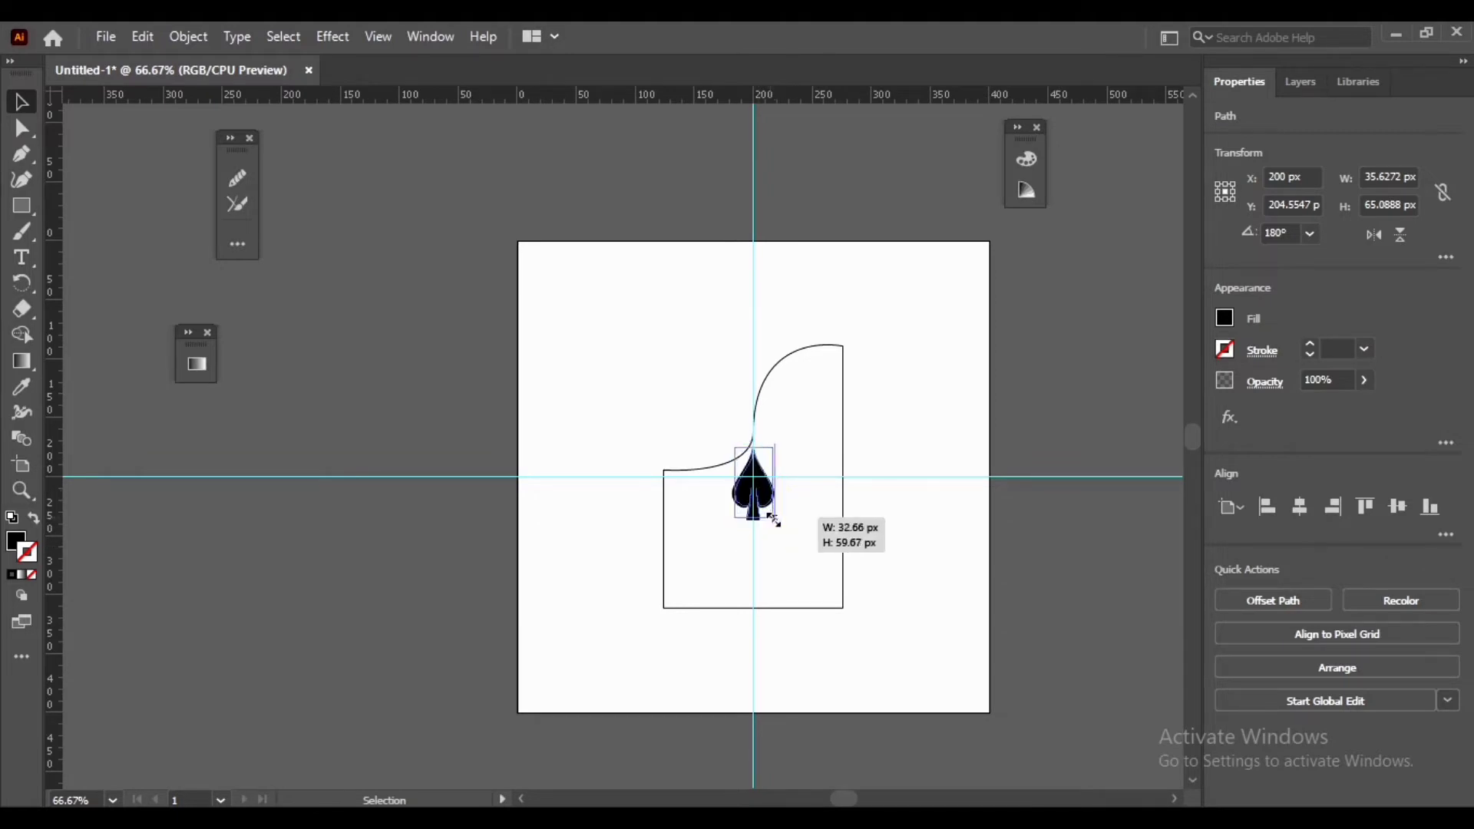
drag(773, 519, 781, 526)
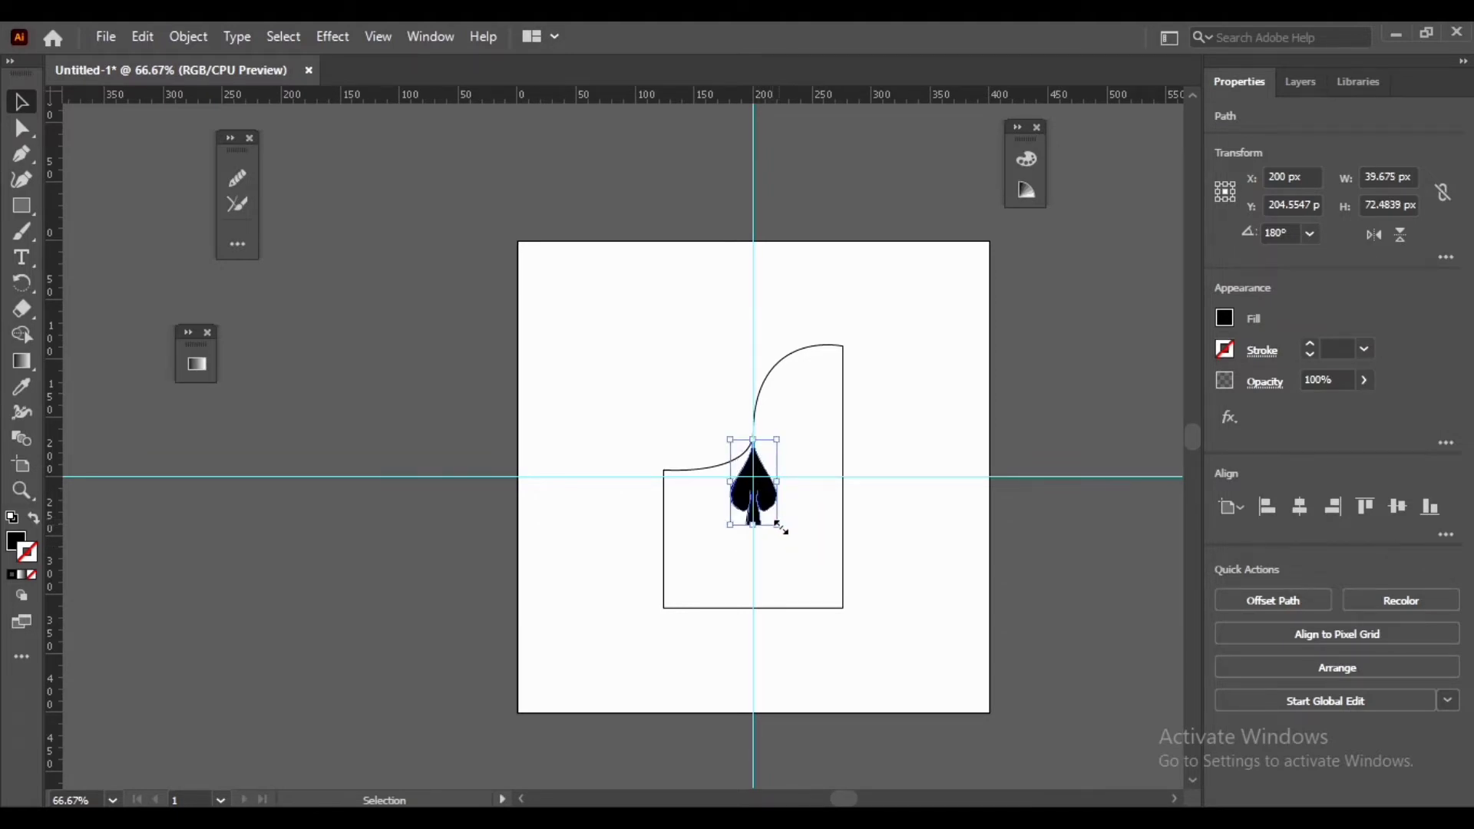
click(614, 360)
Step: Vertically centre the spade so it sits at X 200, Y 200 where the guides cross
click(764, 497)
click(1393, 508)
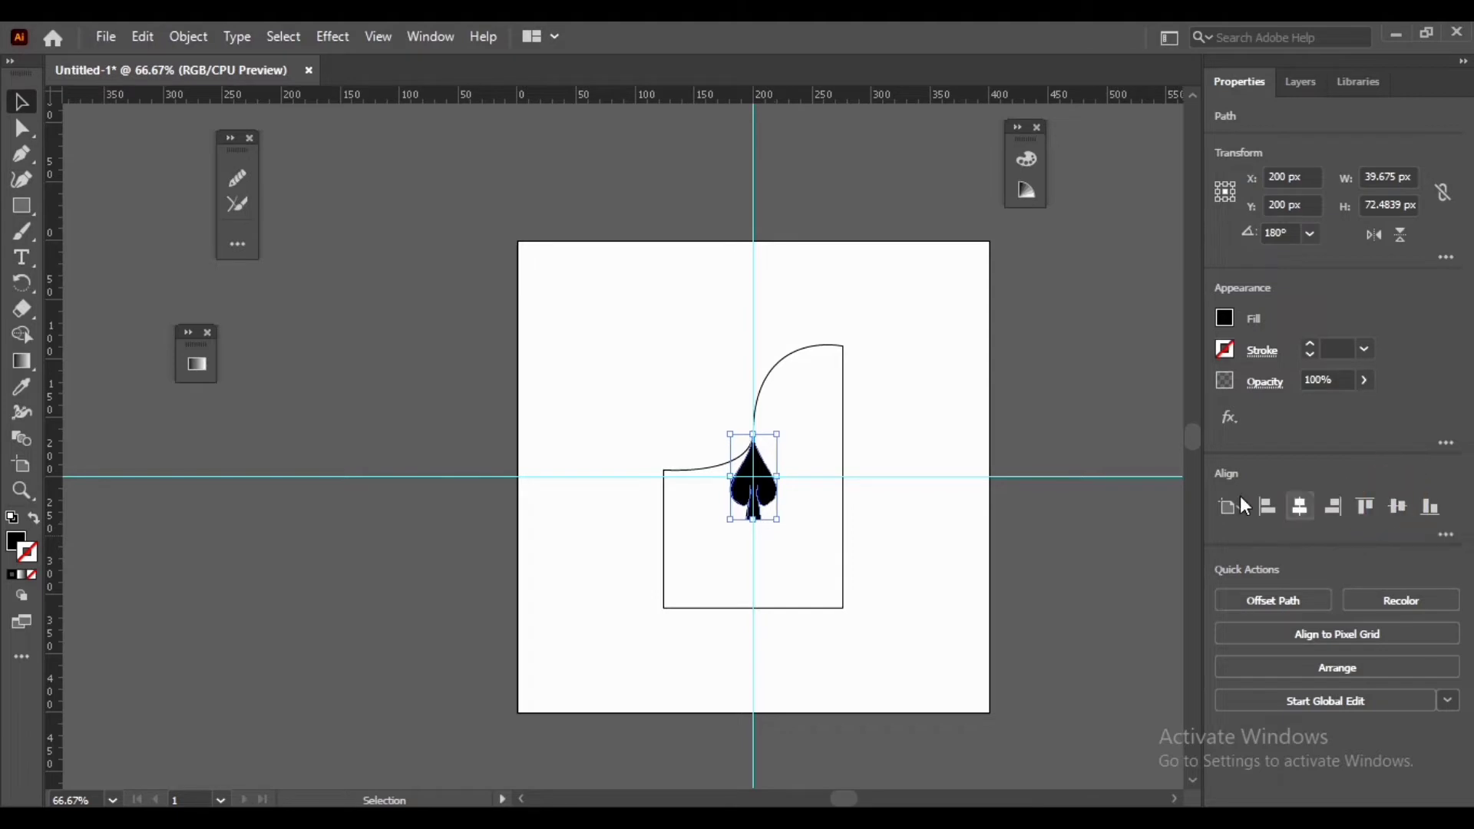
click(1002, 445)
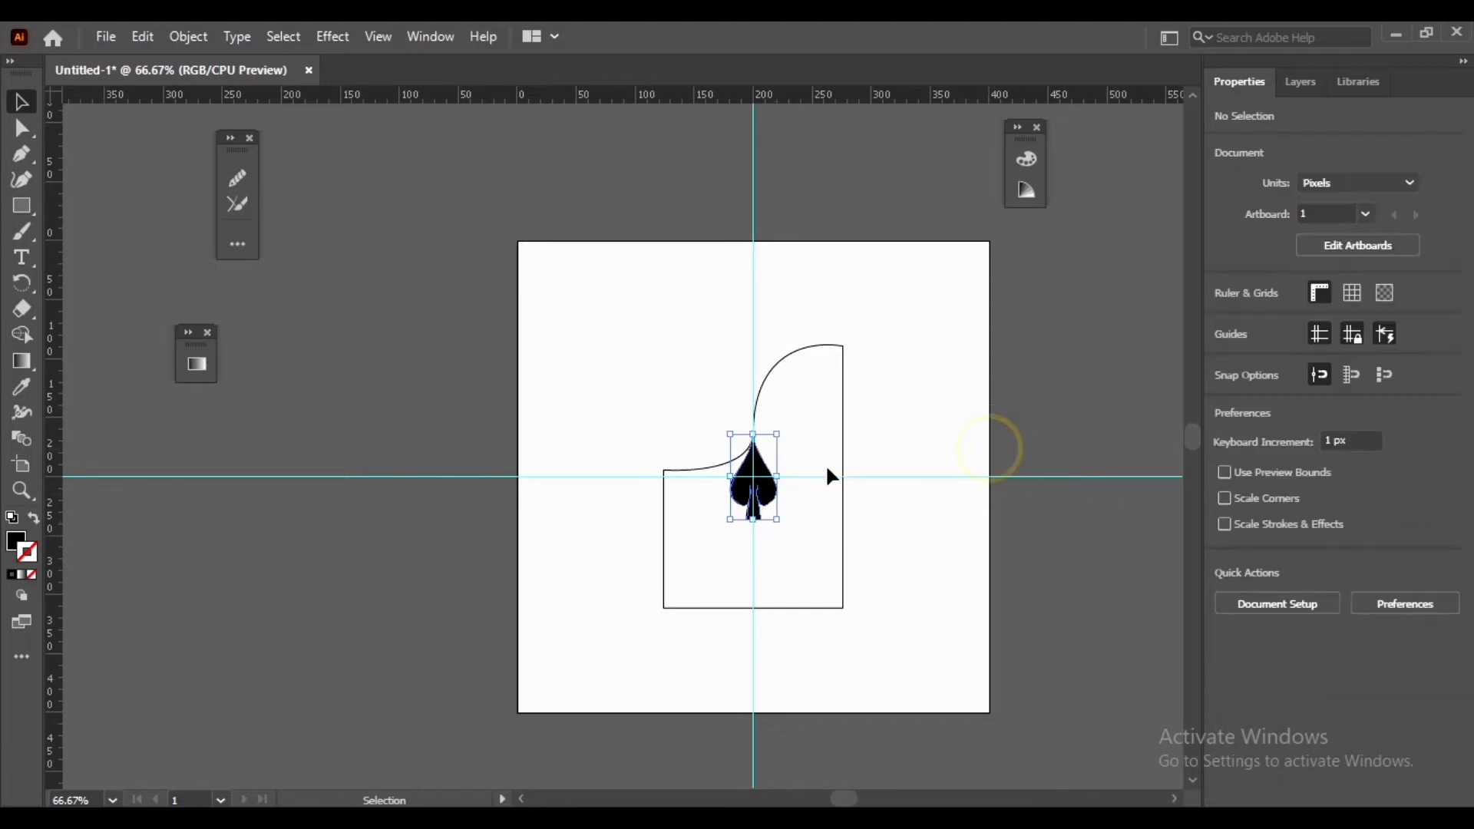
click(749, 484)
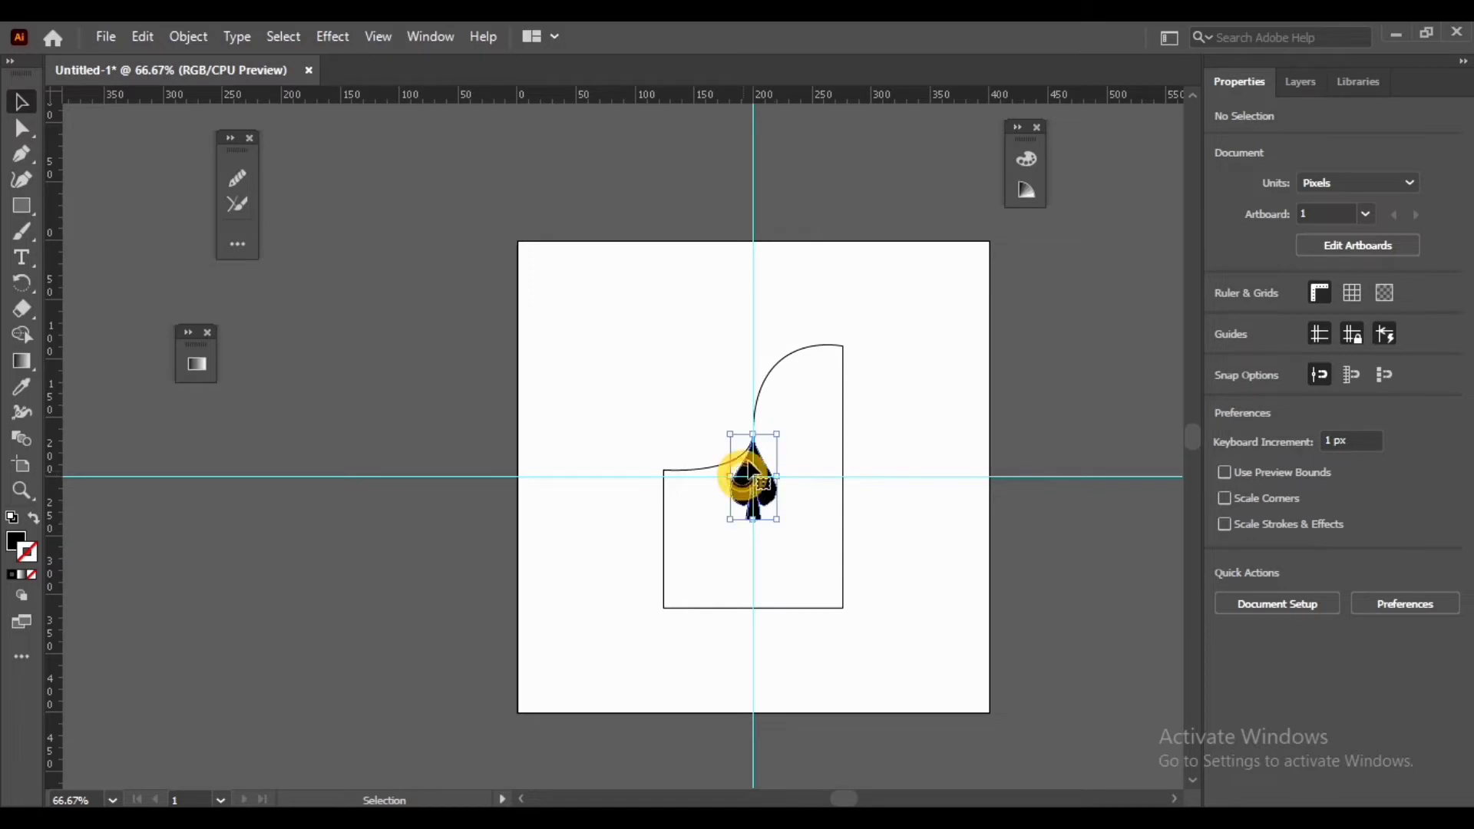
scroll(777, 453, up, 3)
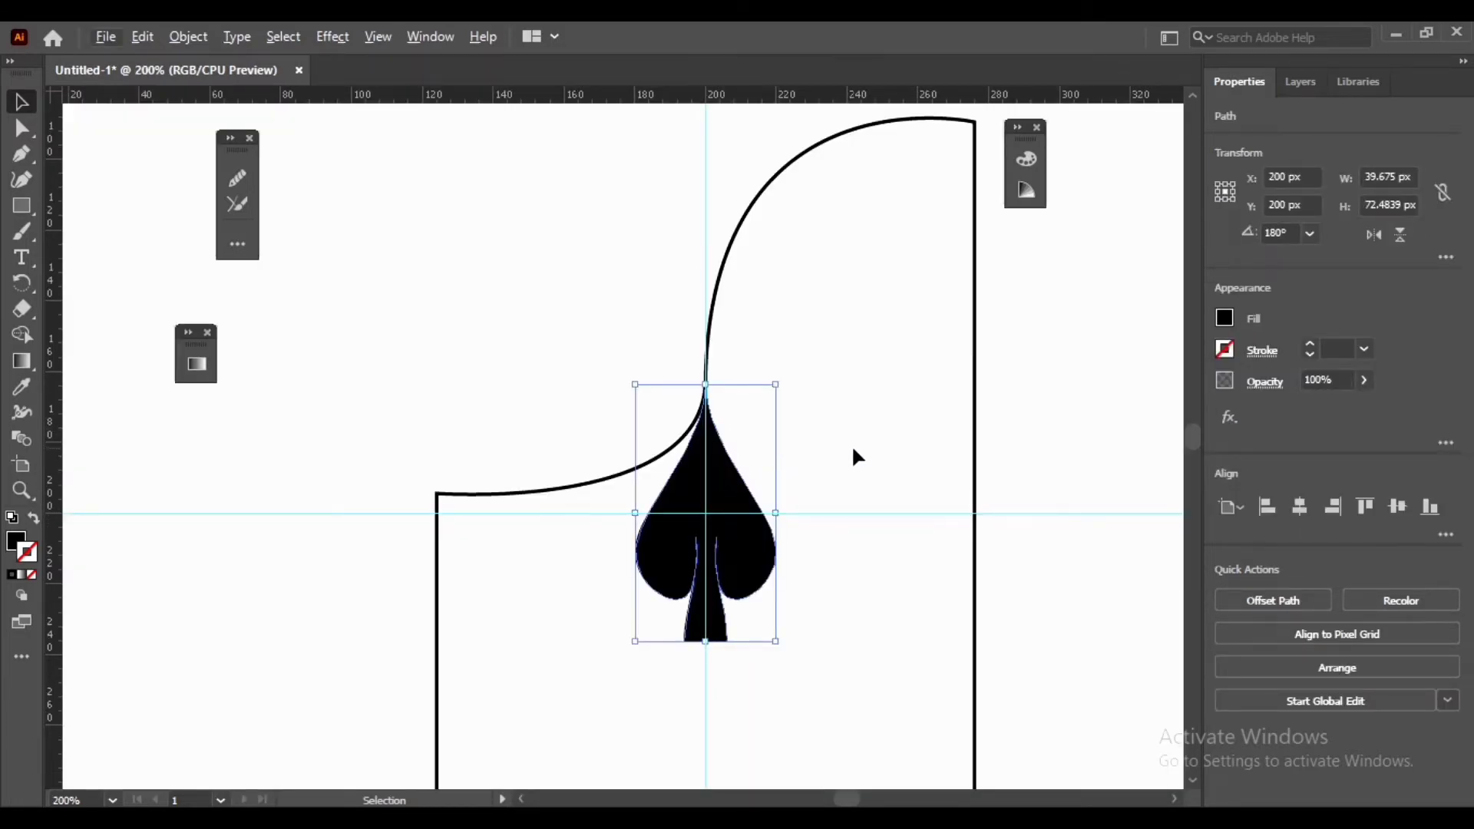
scroll(852, 451, down, 2)
click(681, 390)
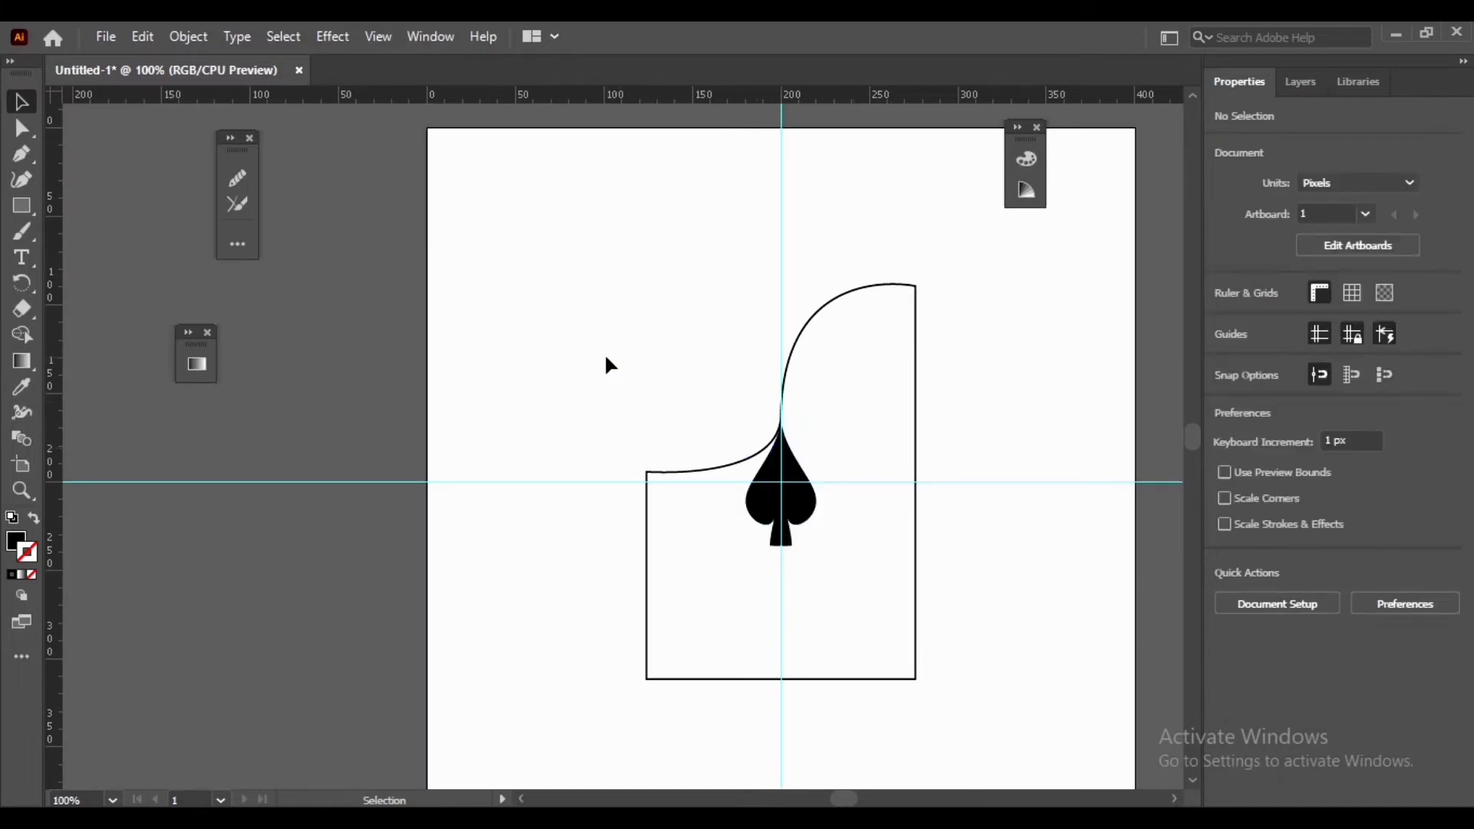
click(30, 207)
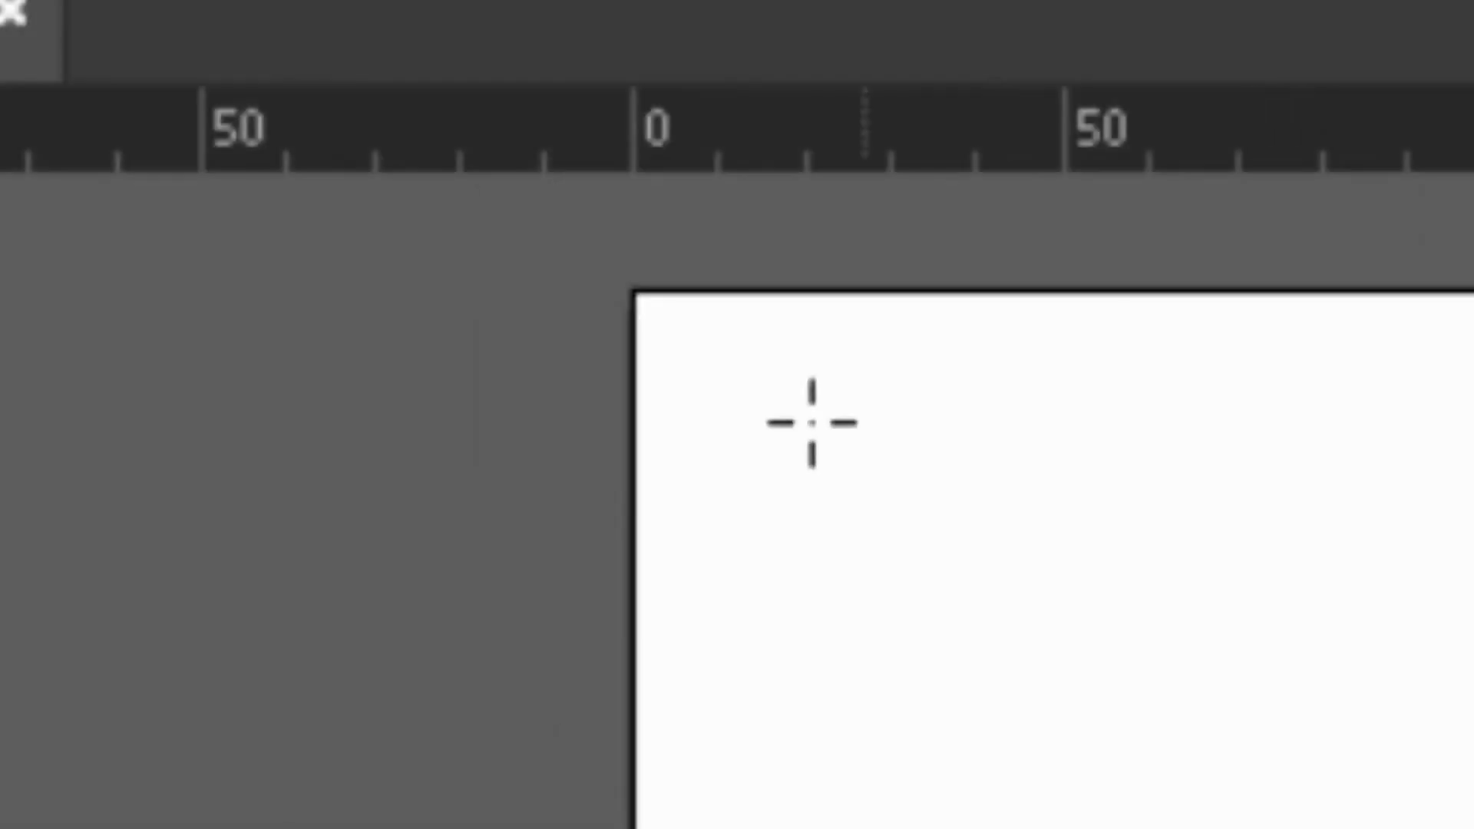
Step: Draw a black 400 × 400 px square covering the artboard, then view the artwork as outlines
click(639, 301)
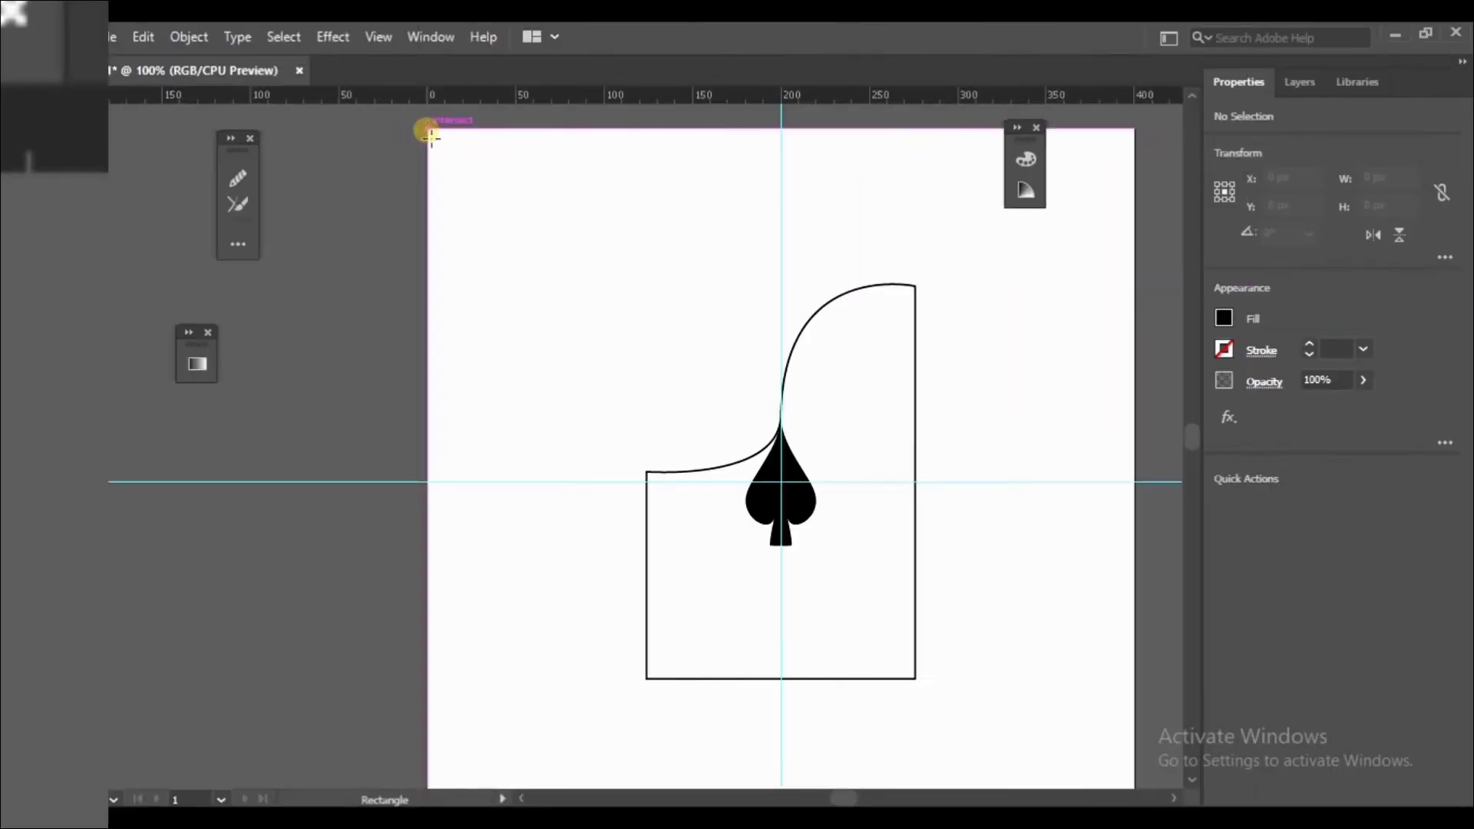
drag(430, 133, 1058, 620)
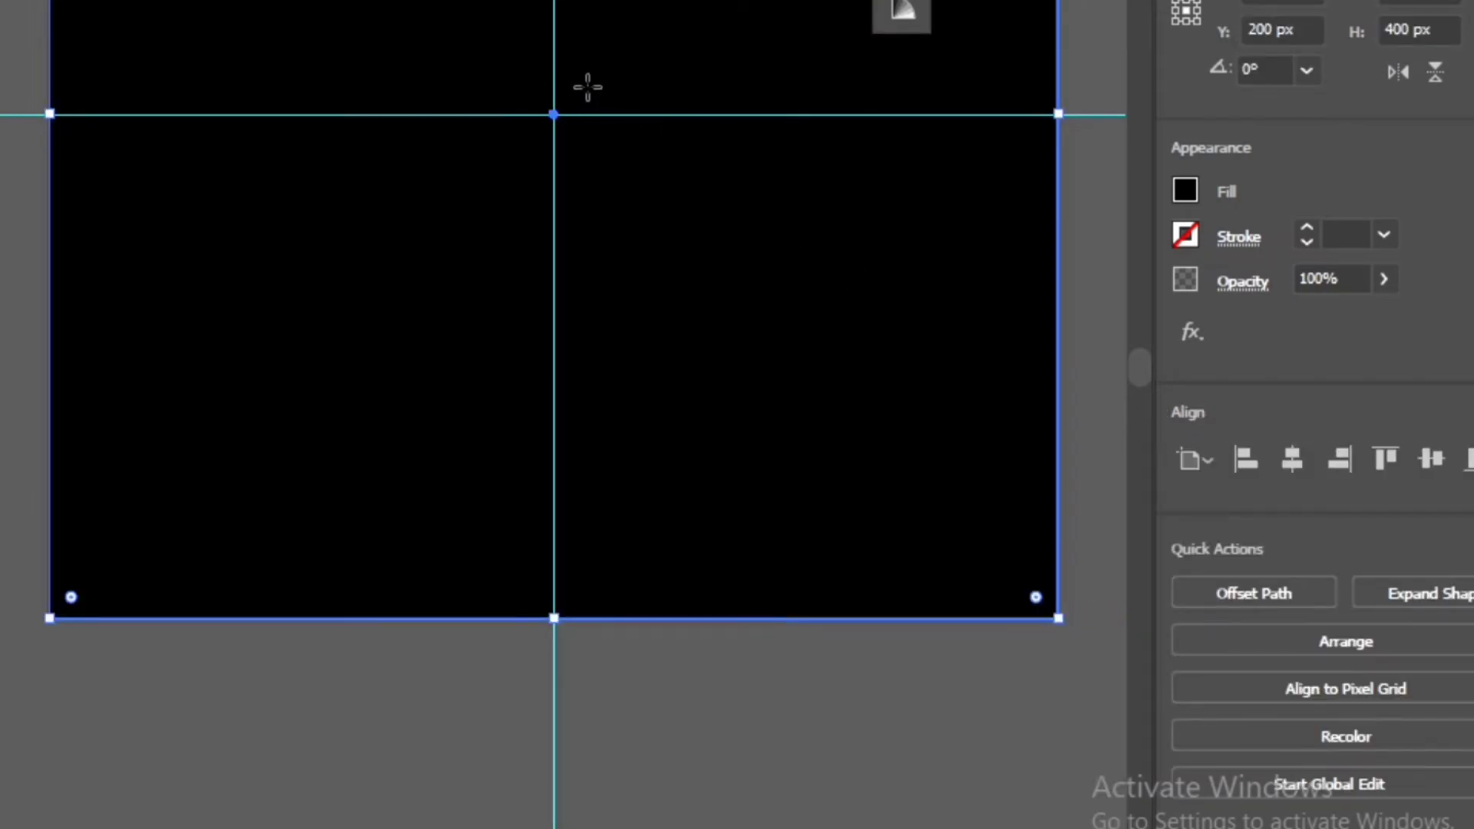
right_click(577, 59)
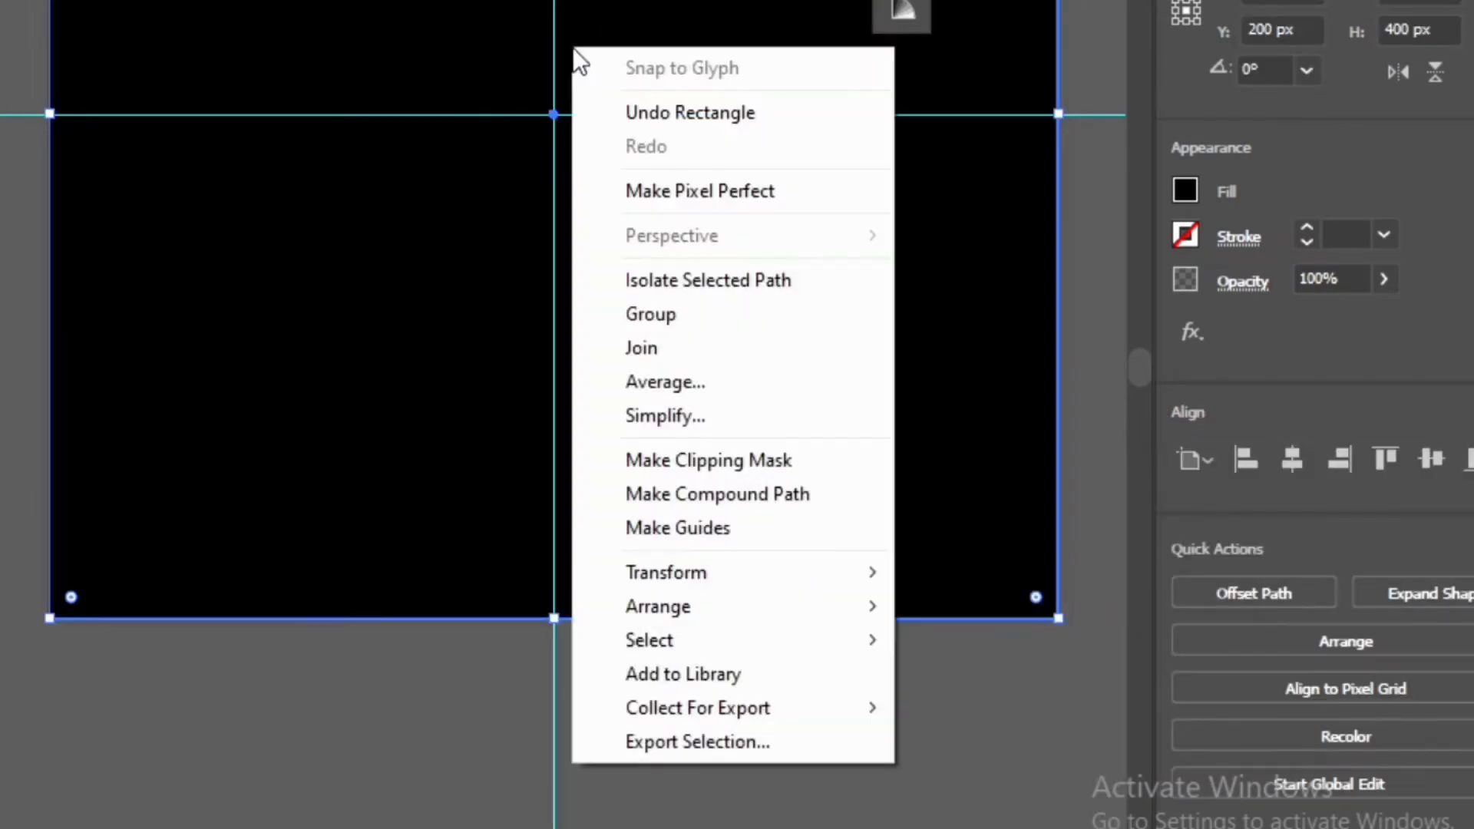
mouse_move(881, 615)
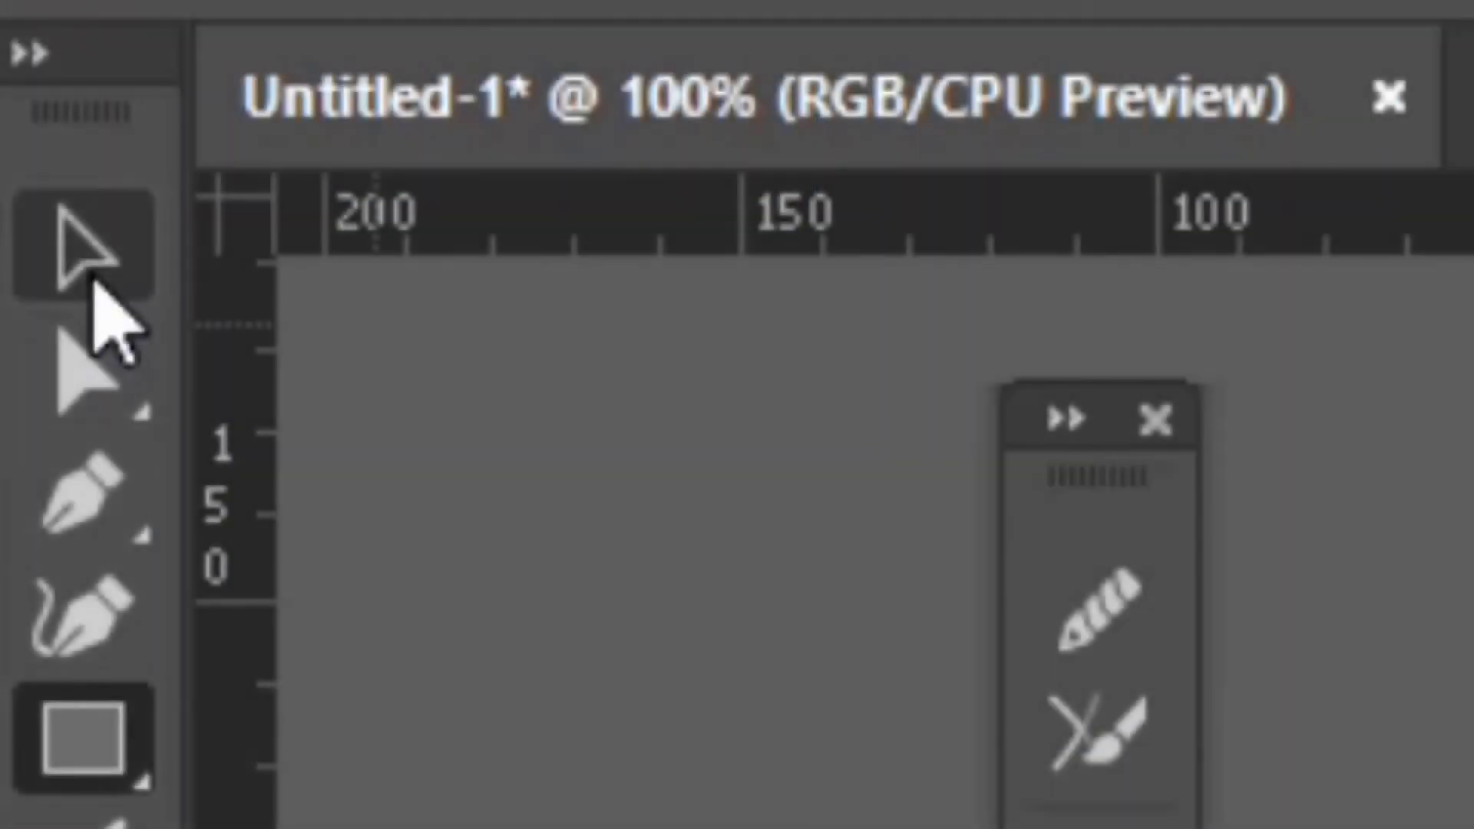
click(22, 101)
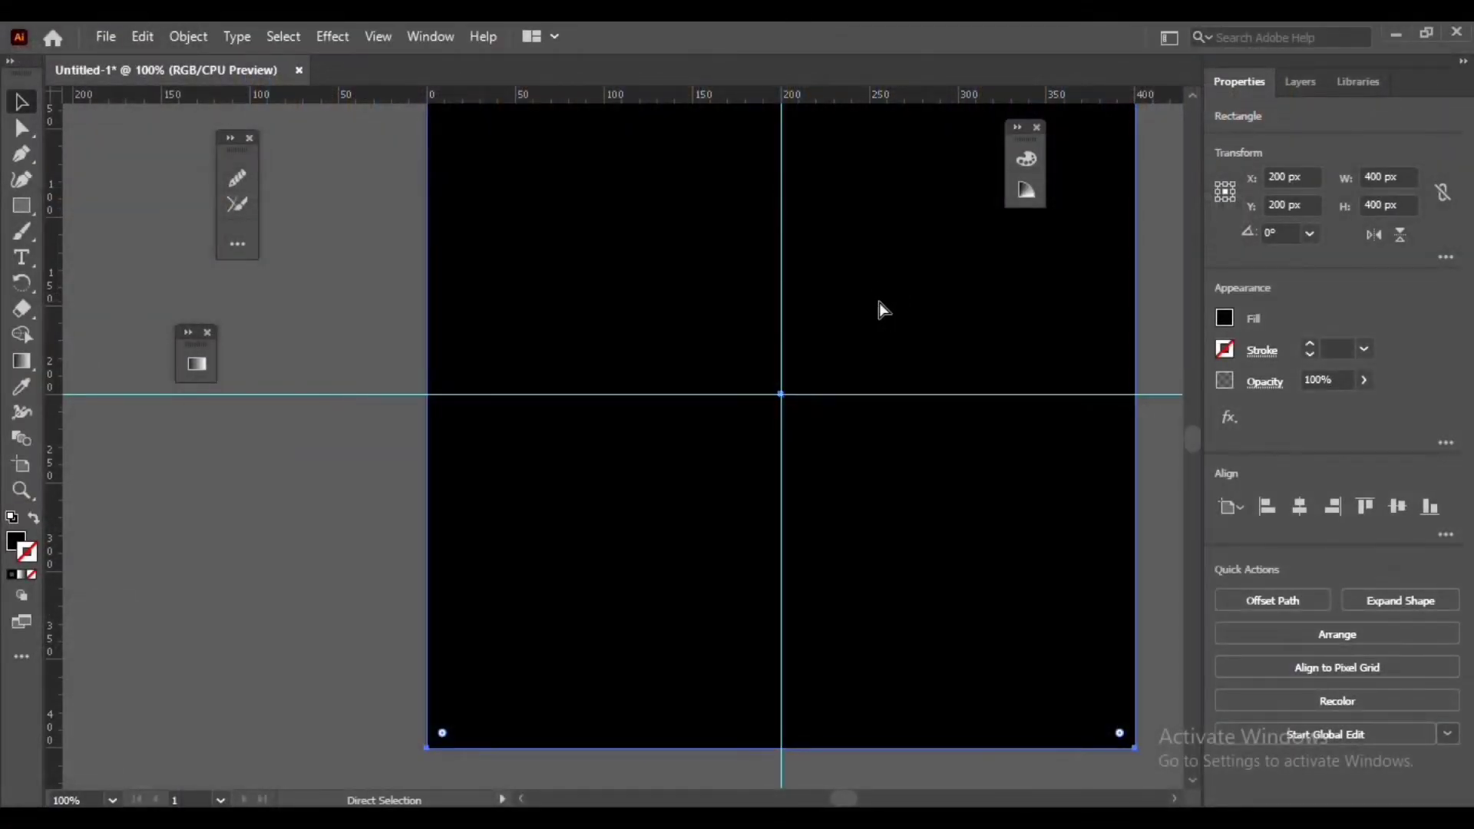
key(ctrl+y)
Step: Fill the card's curved path with white and return to colour Preview mode
click(915, 321)
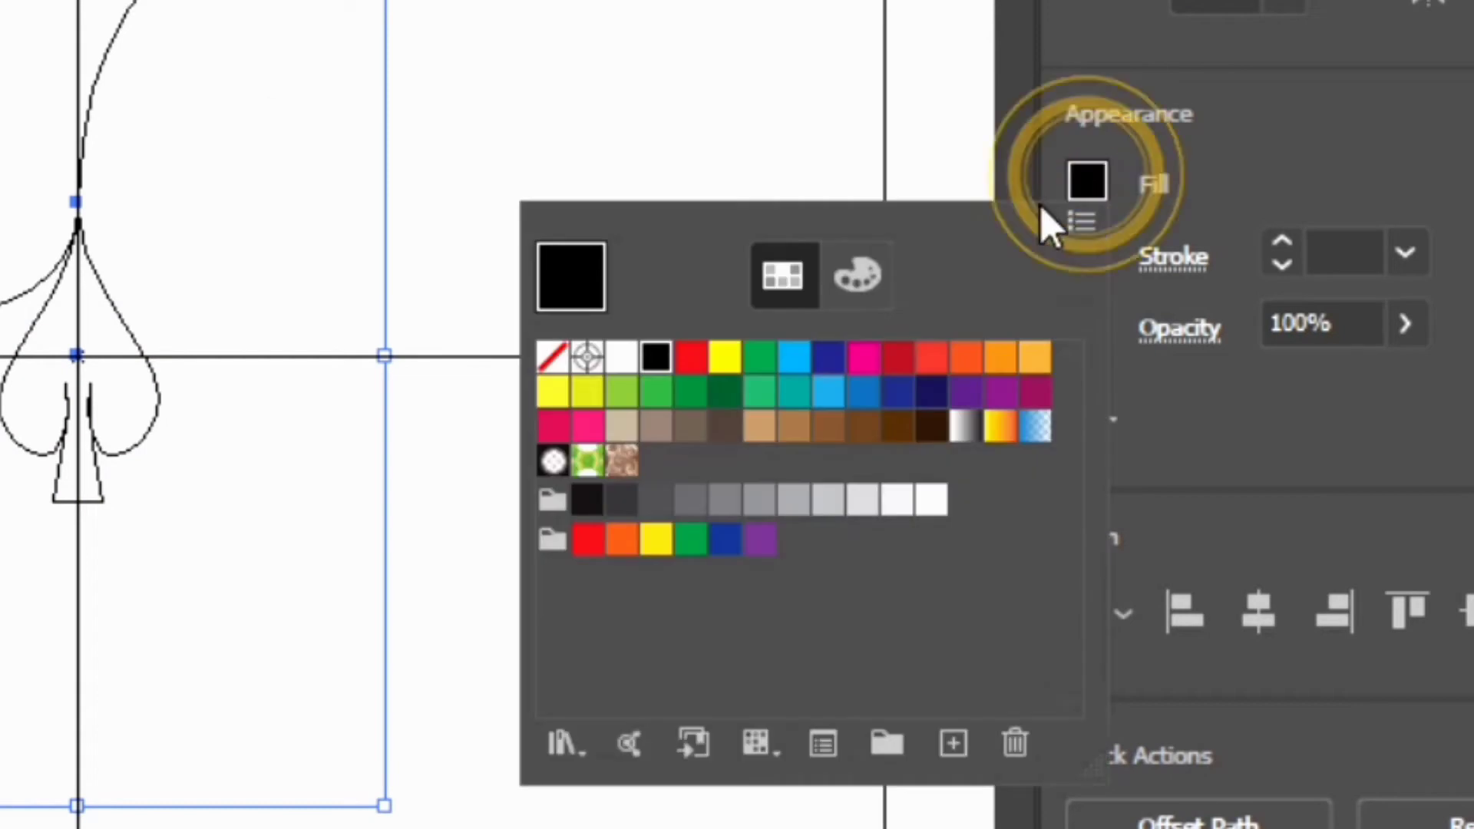
click(620, 358)
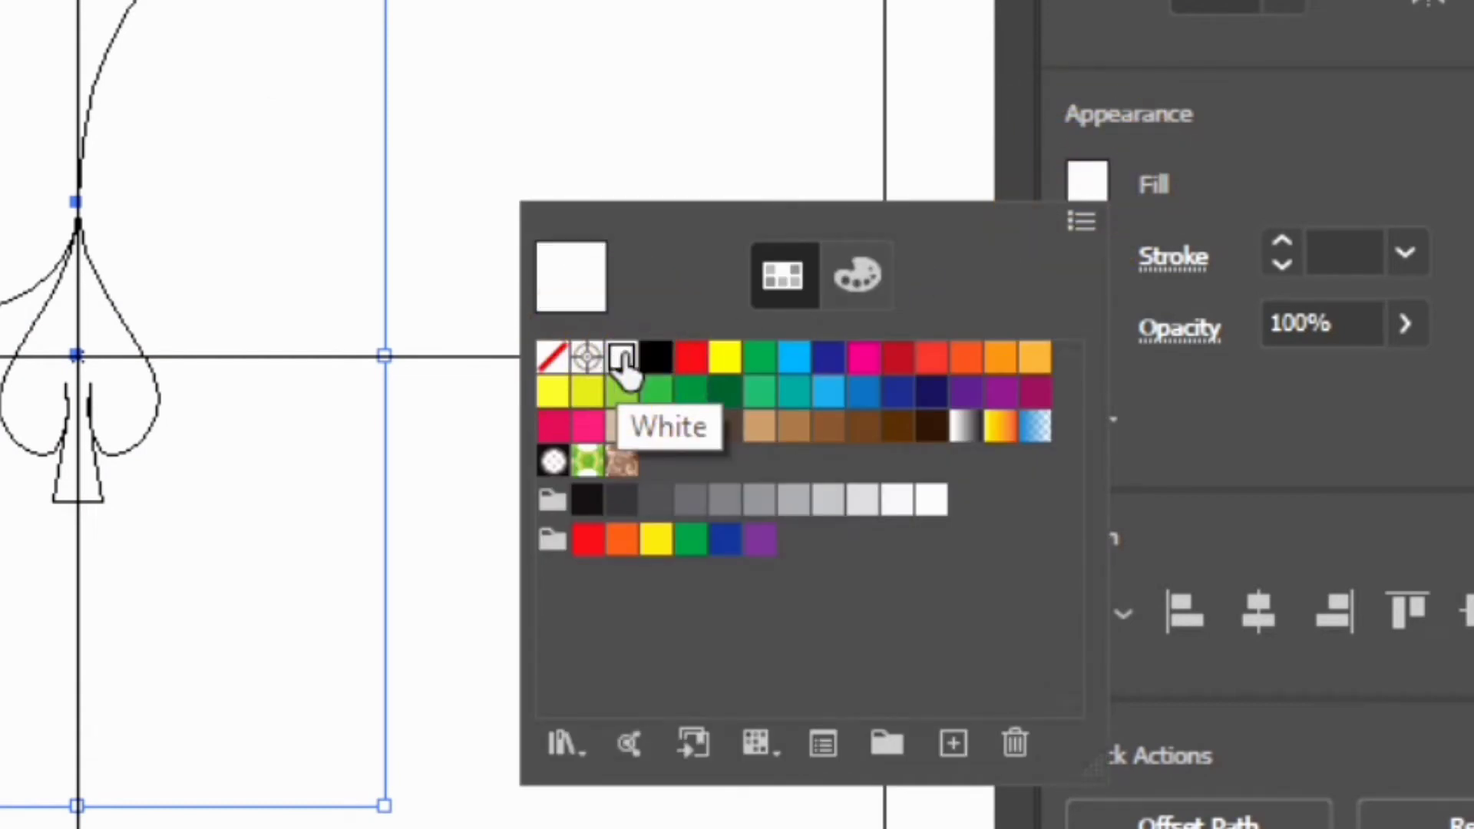
click(1090, 184)
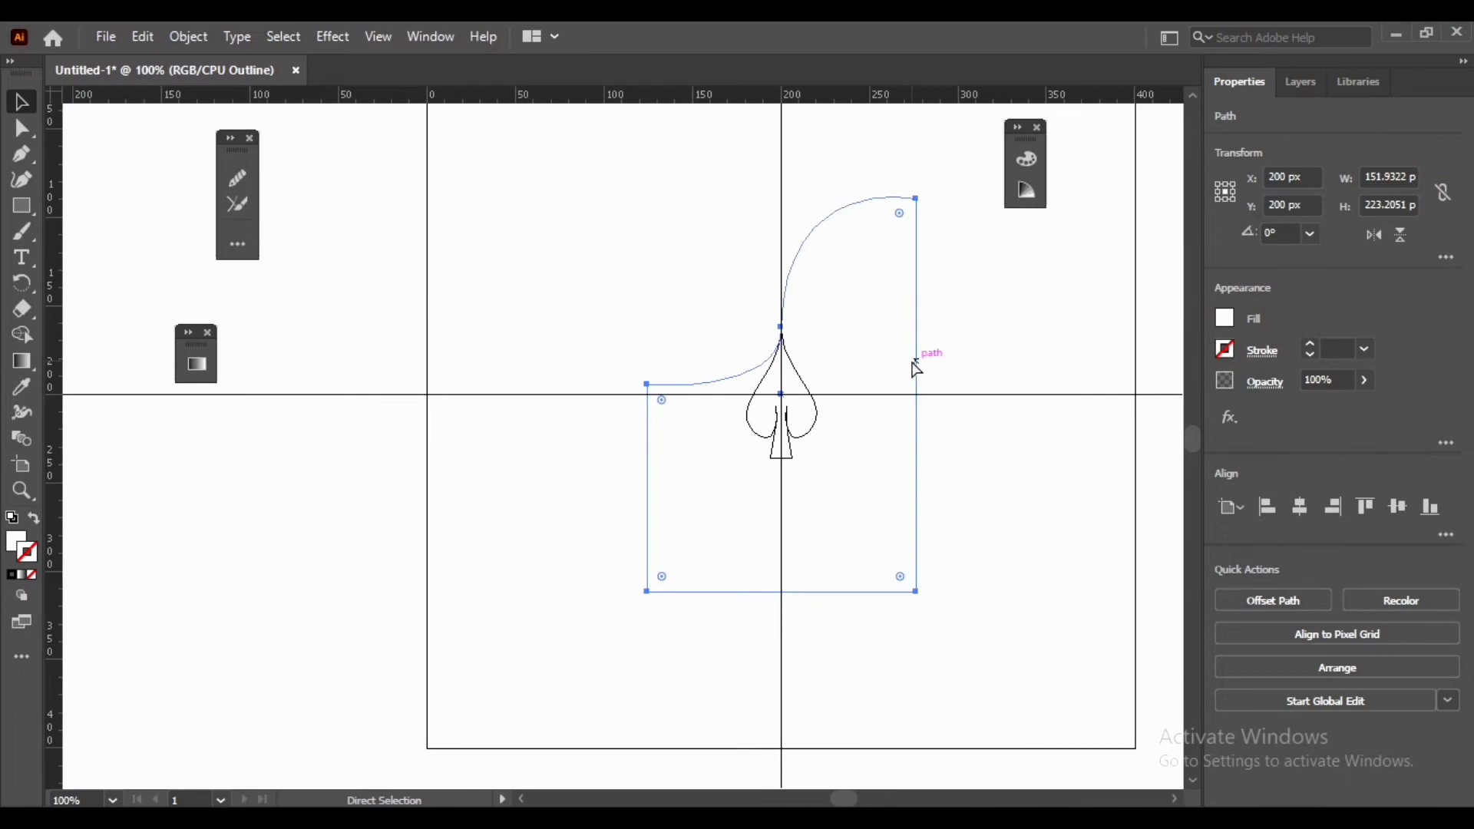
key(ctrl+y)
key(v)
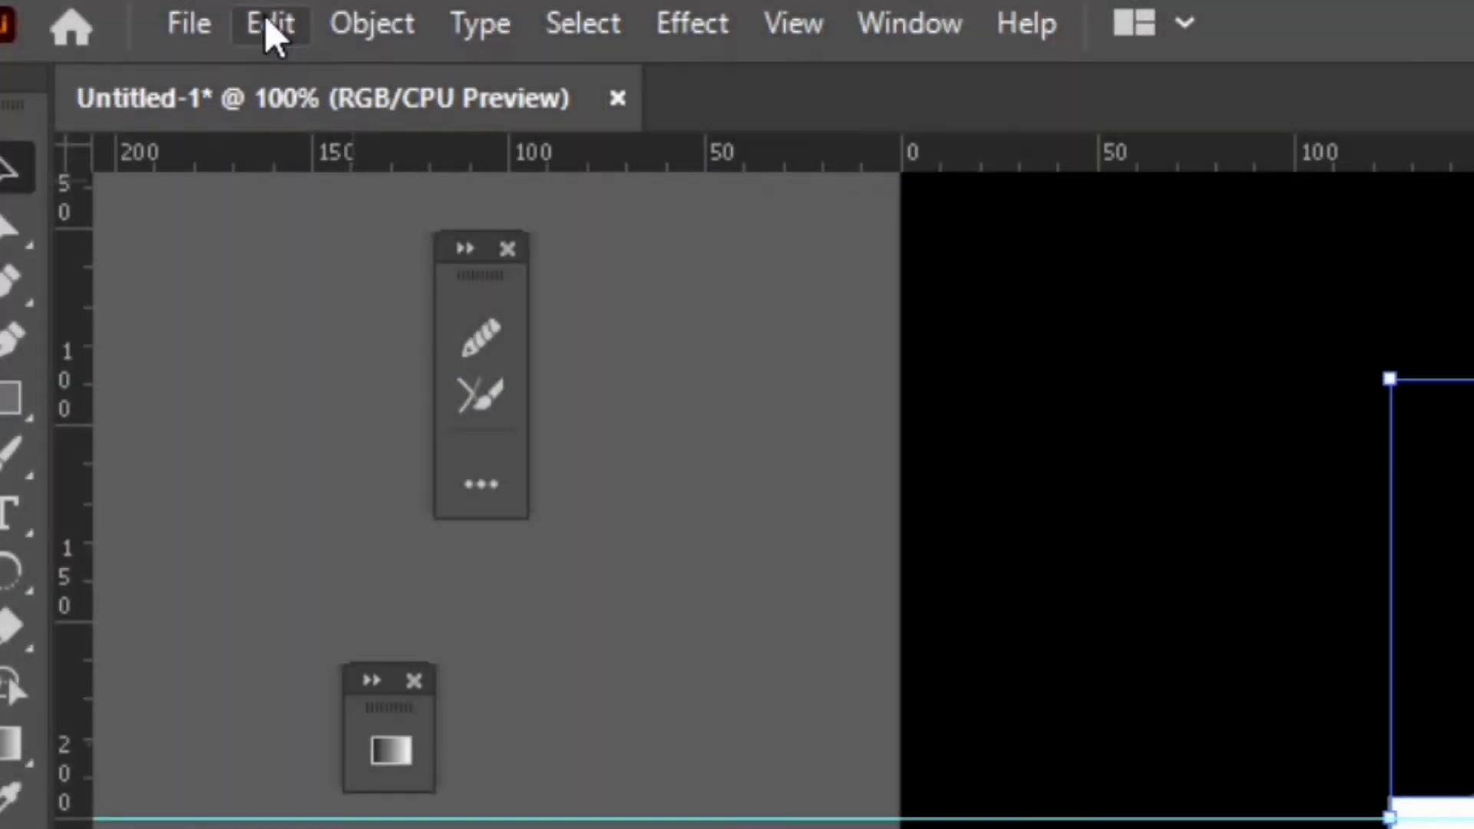
click(265, 16)
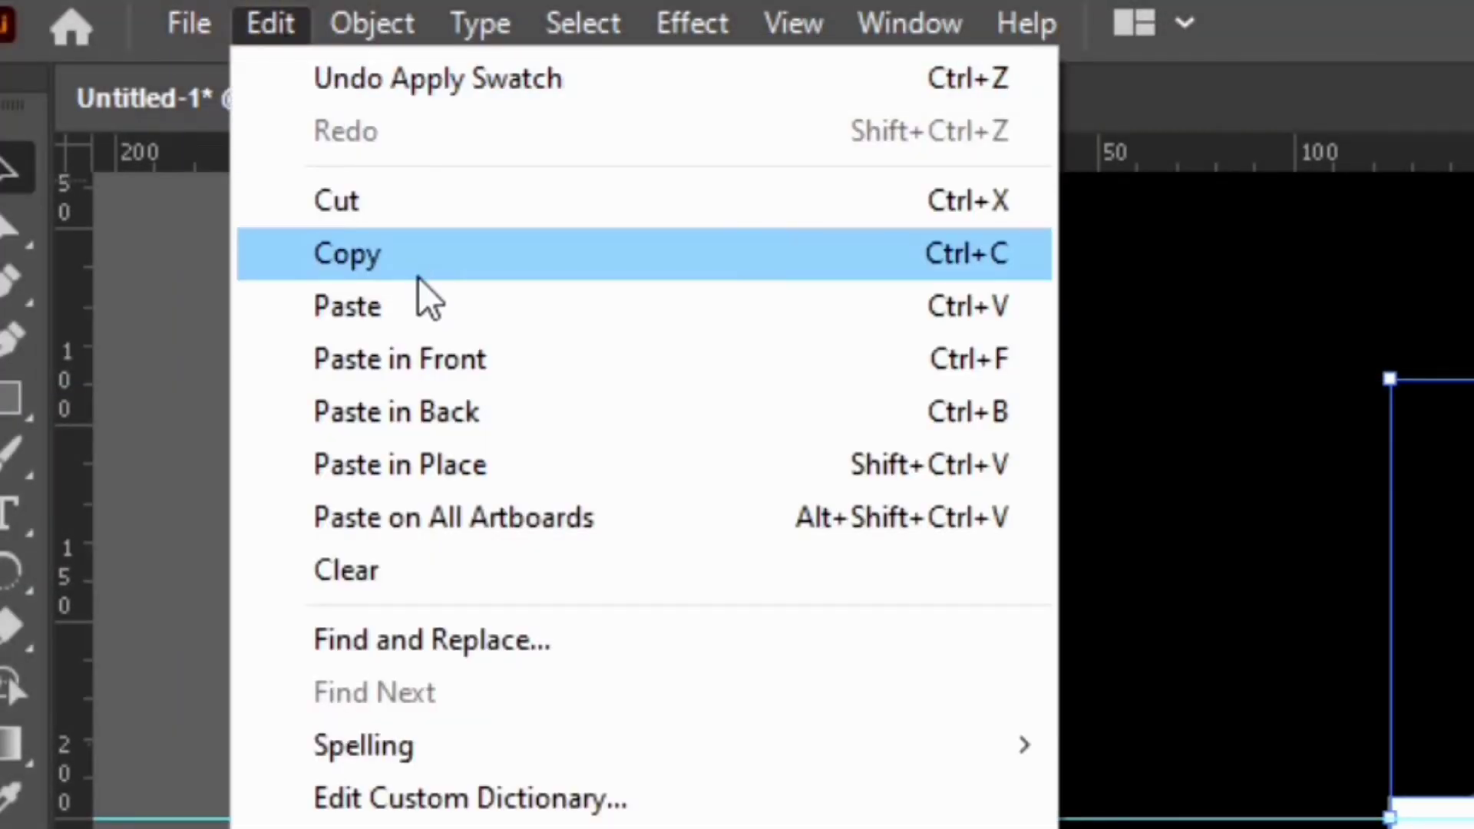
Step: Paste a copy of the card in front and fill it dark grey
click(416, 257)
click(291, 23)
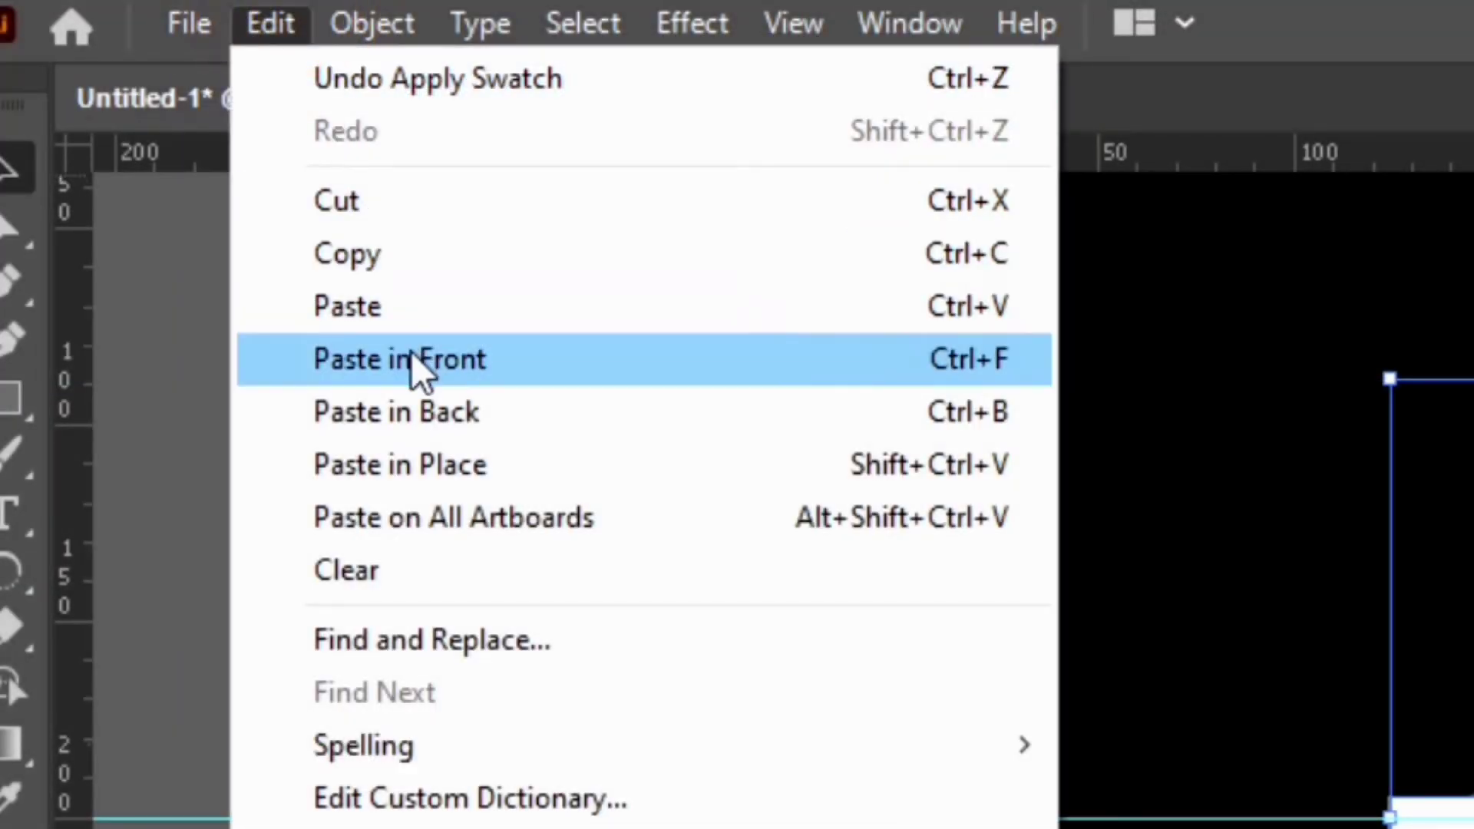
click(417, 372)
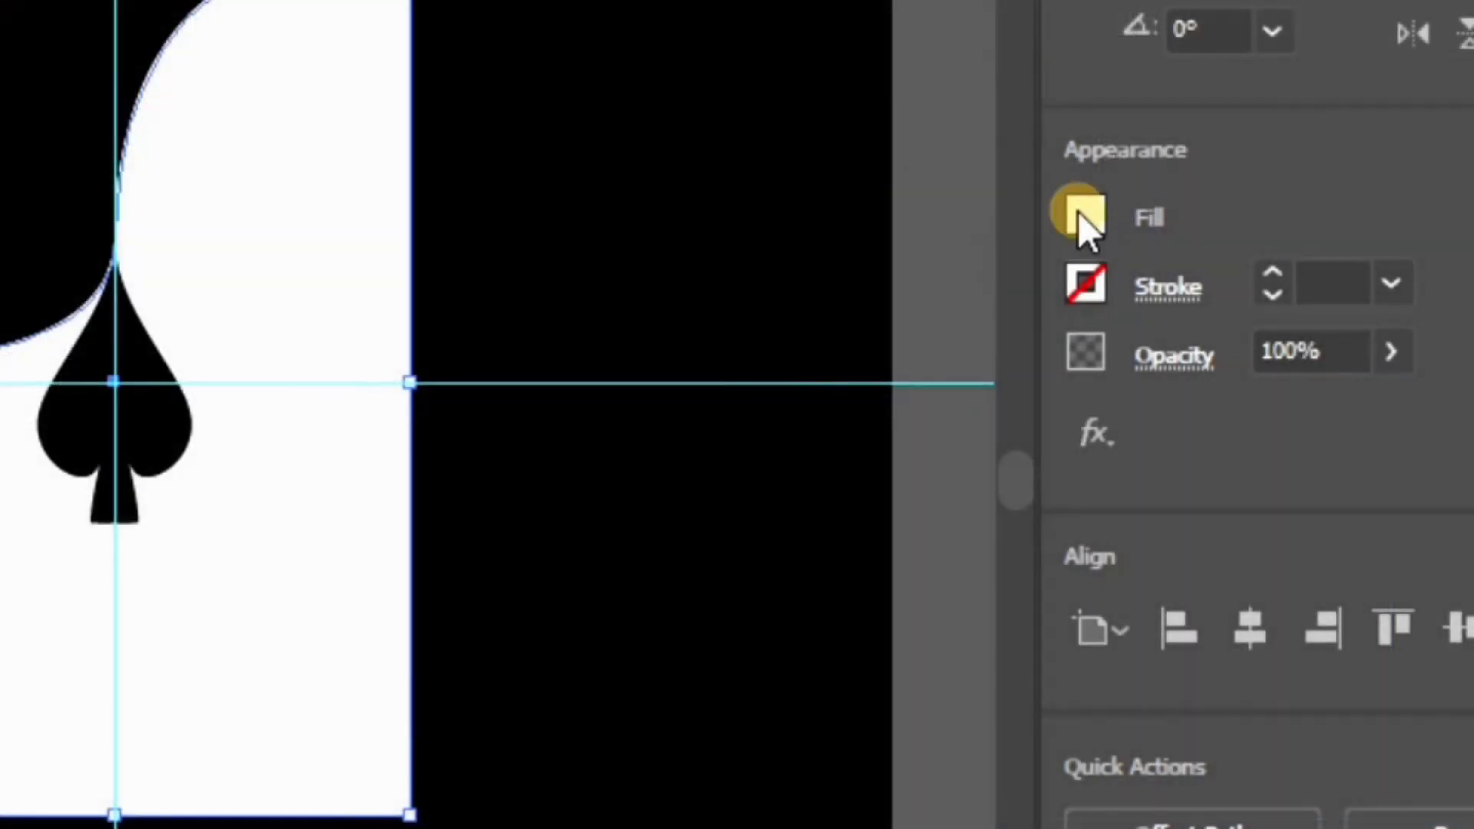
click(1082, 215)
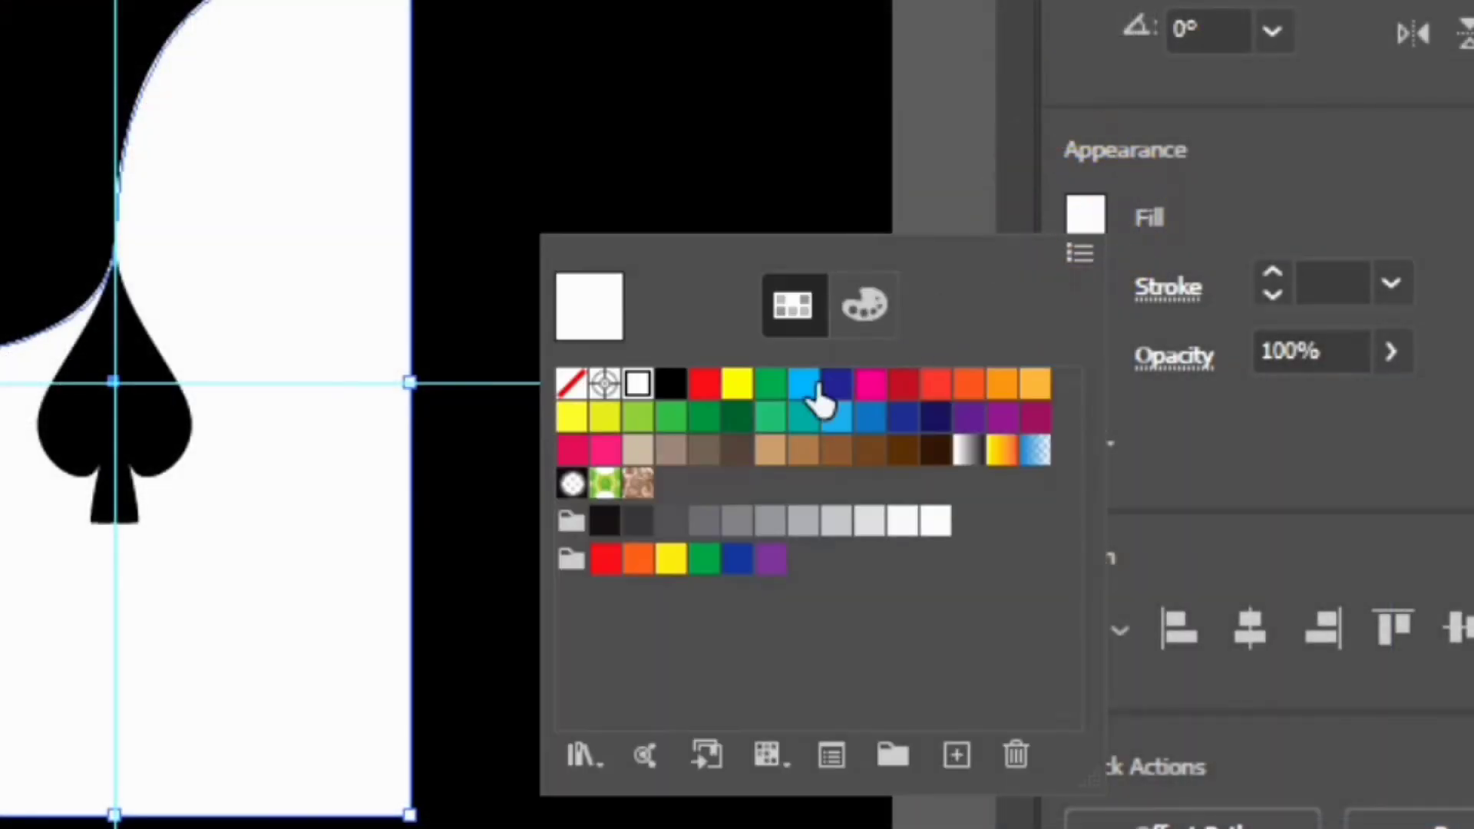
click(647, 525)
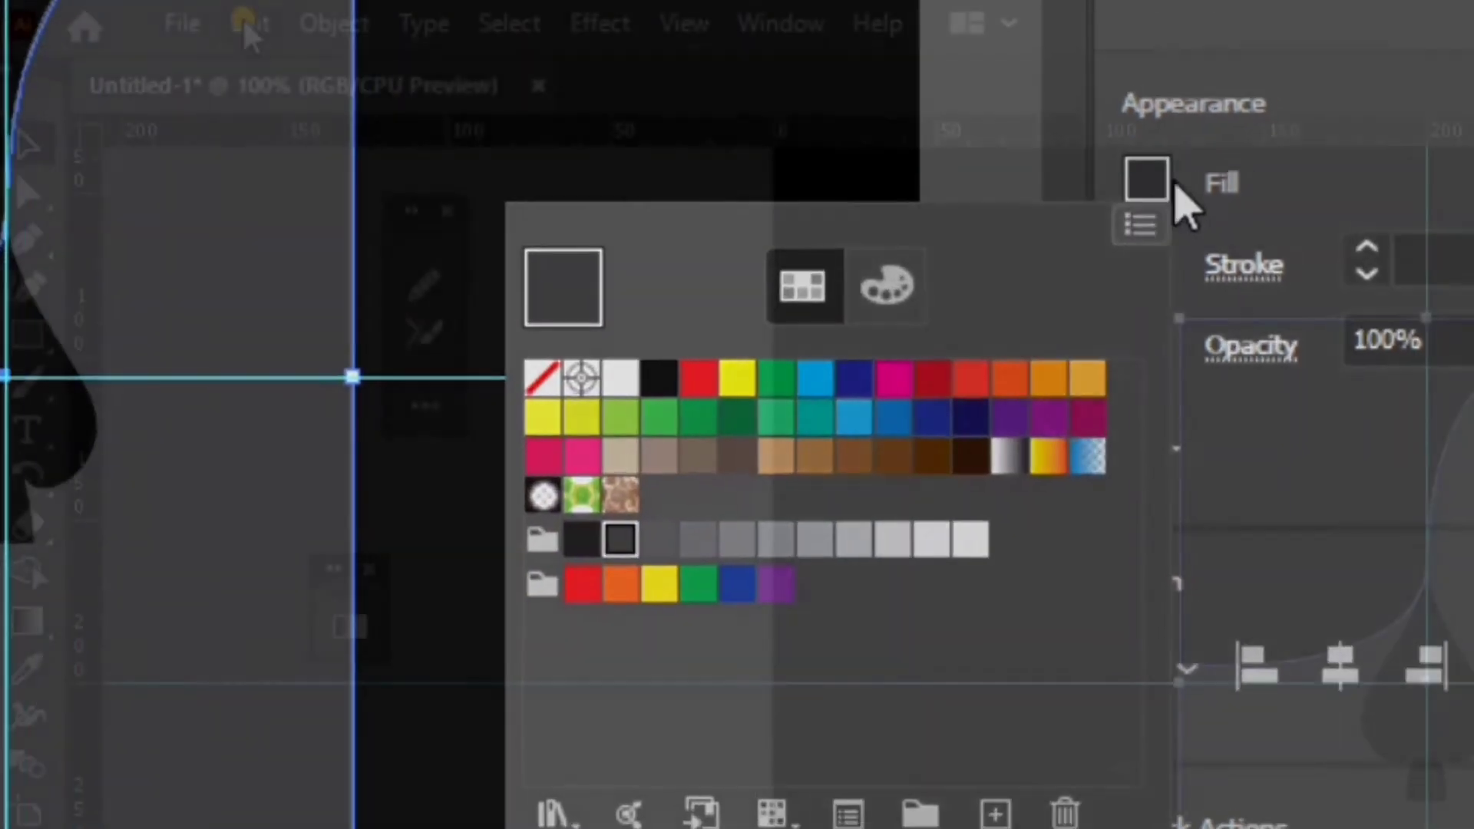
Step: Paste another card copy in front of the grey one and fill it black
click(261, 19)
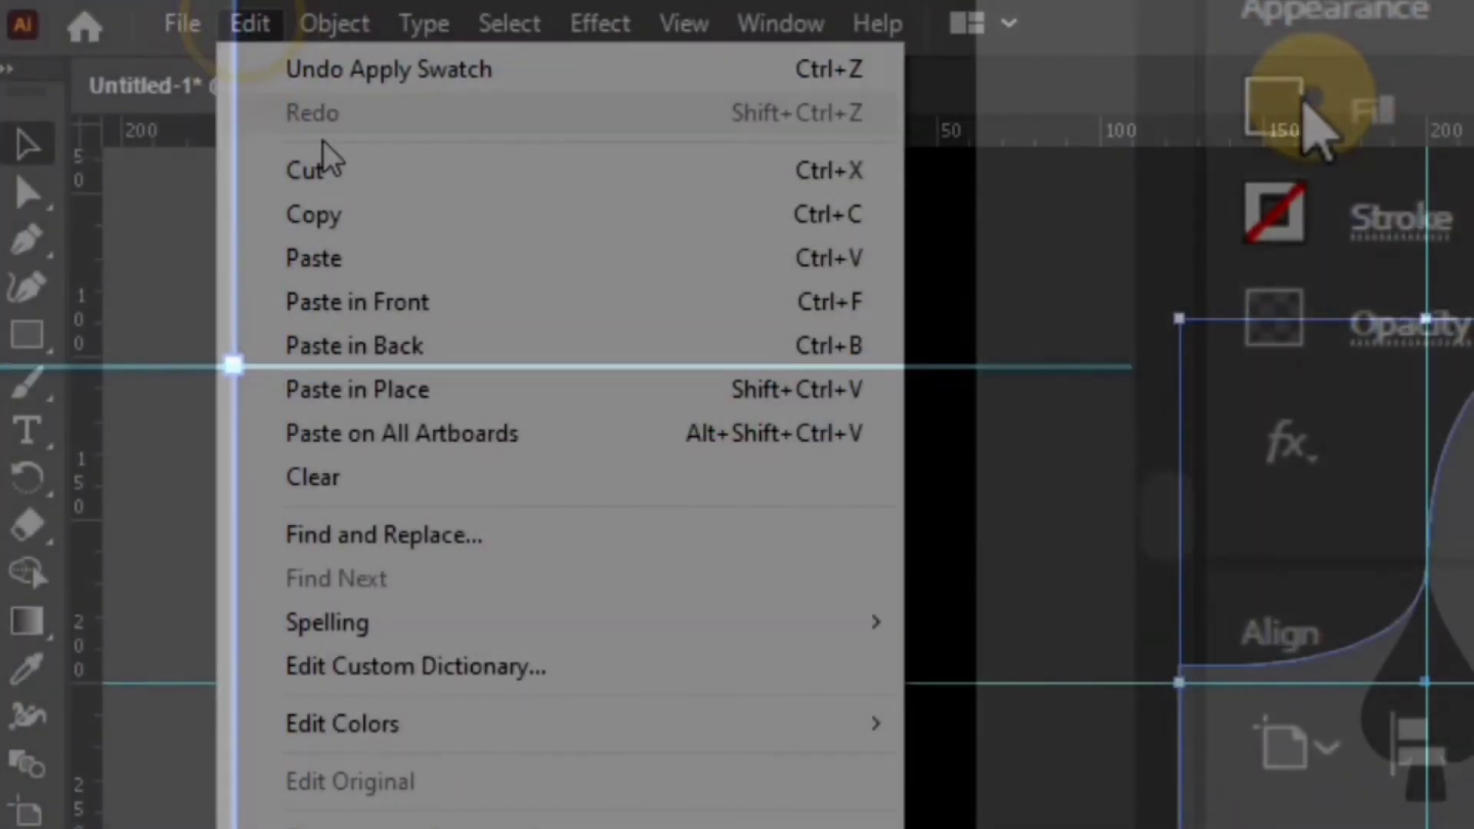
click(365, 222)
click(251, 22)
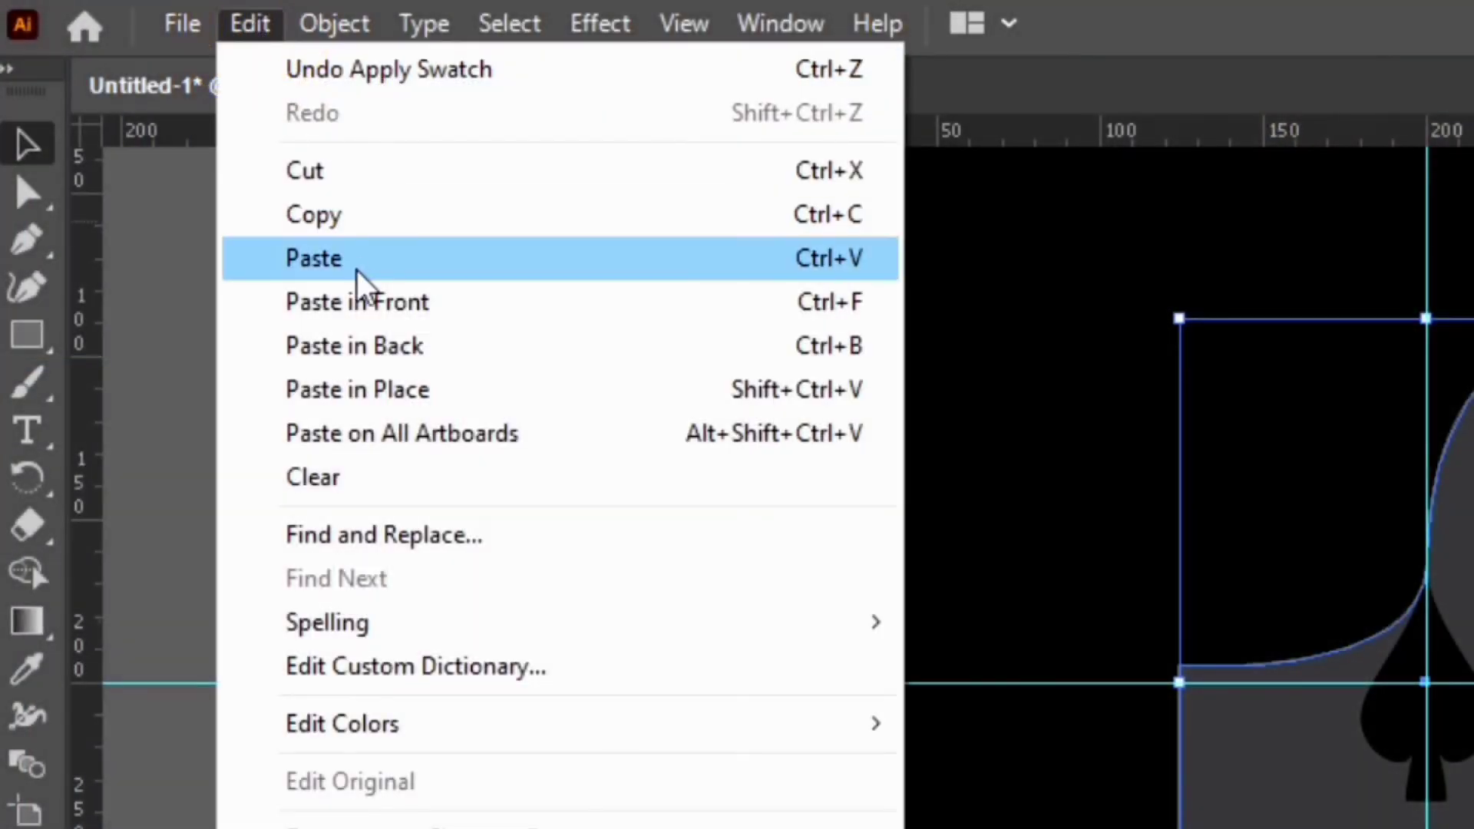
click(372, 310)
click(1083, 165)
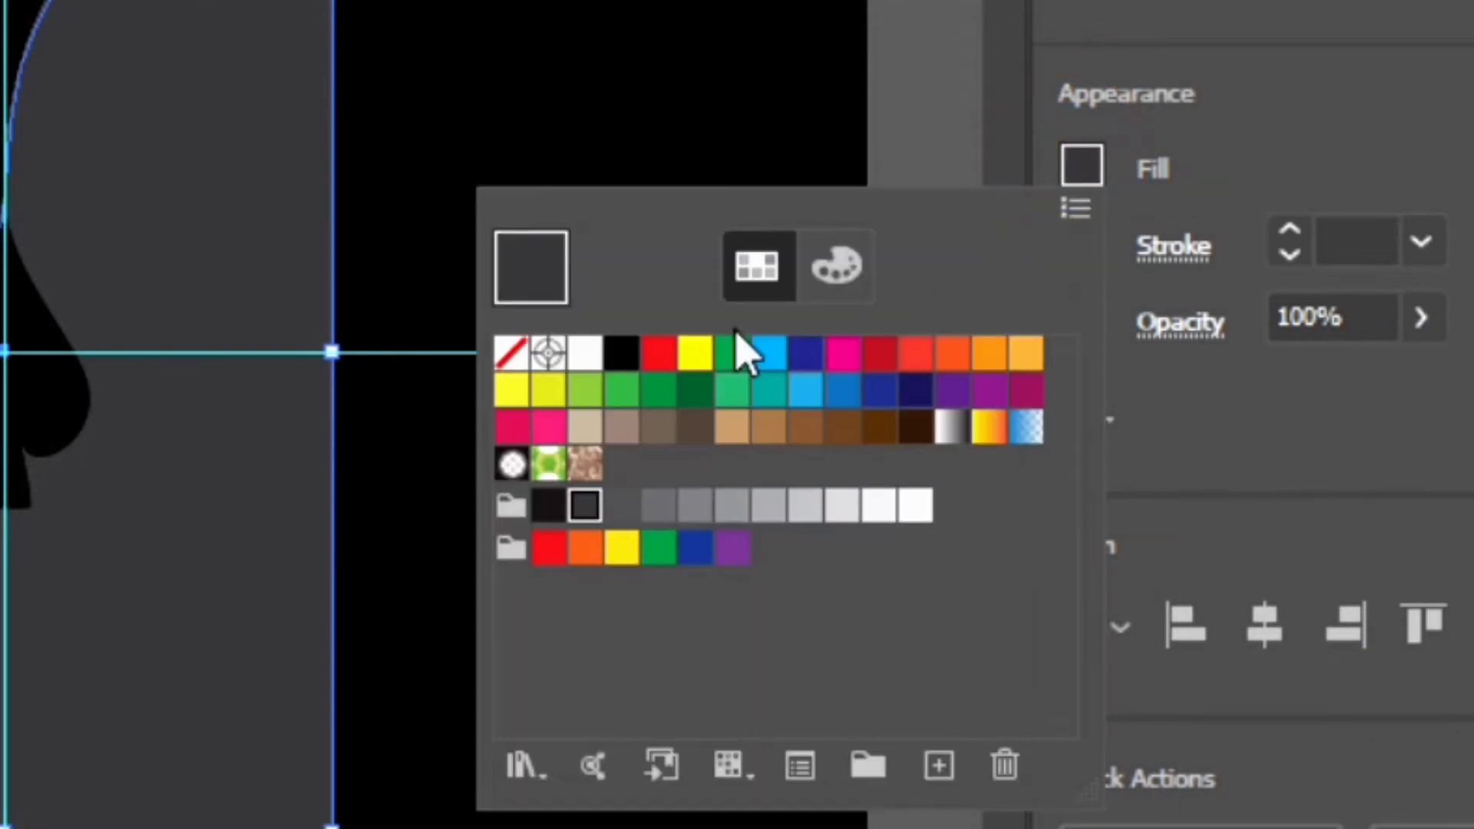
click(623, 351)
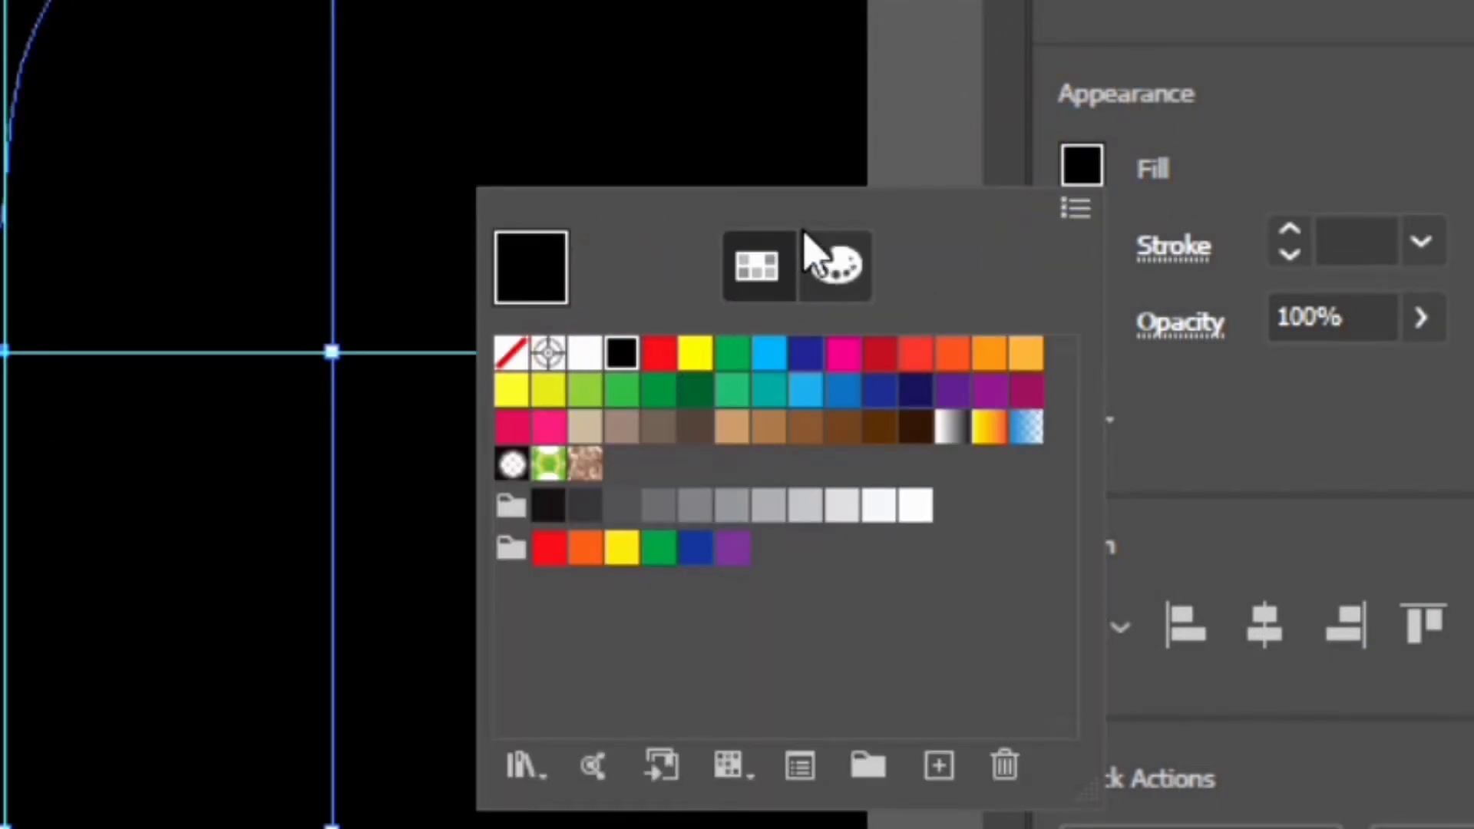
click(845, 145)
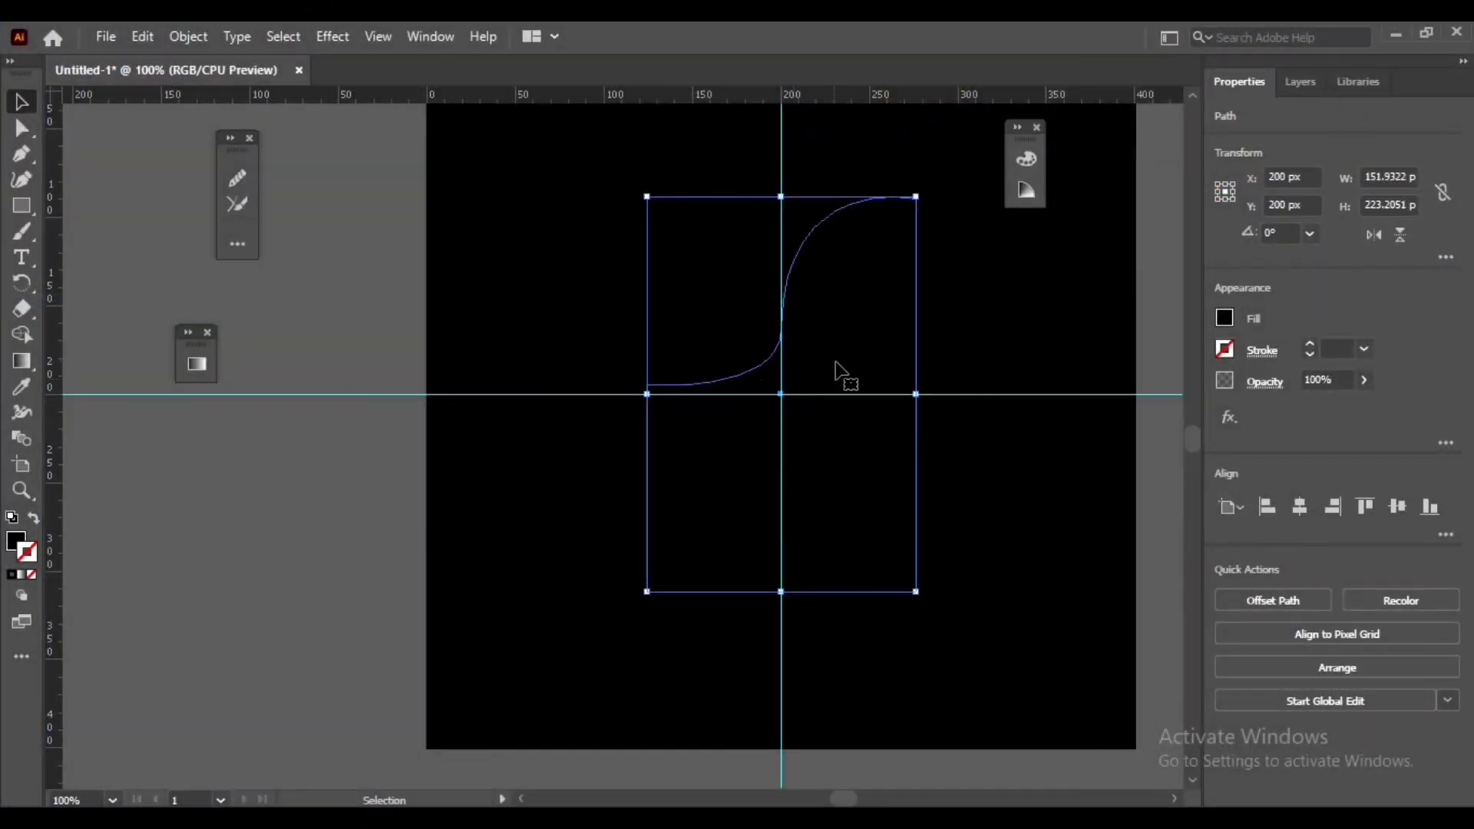
Step: Move the black card copy to the artboard's lower-right corner
drag(836, 363, 1132, 520)
scroll(1132, 521, down, 1)
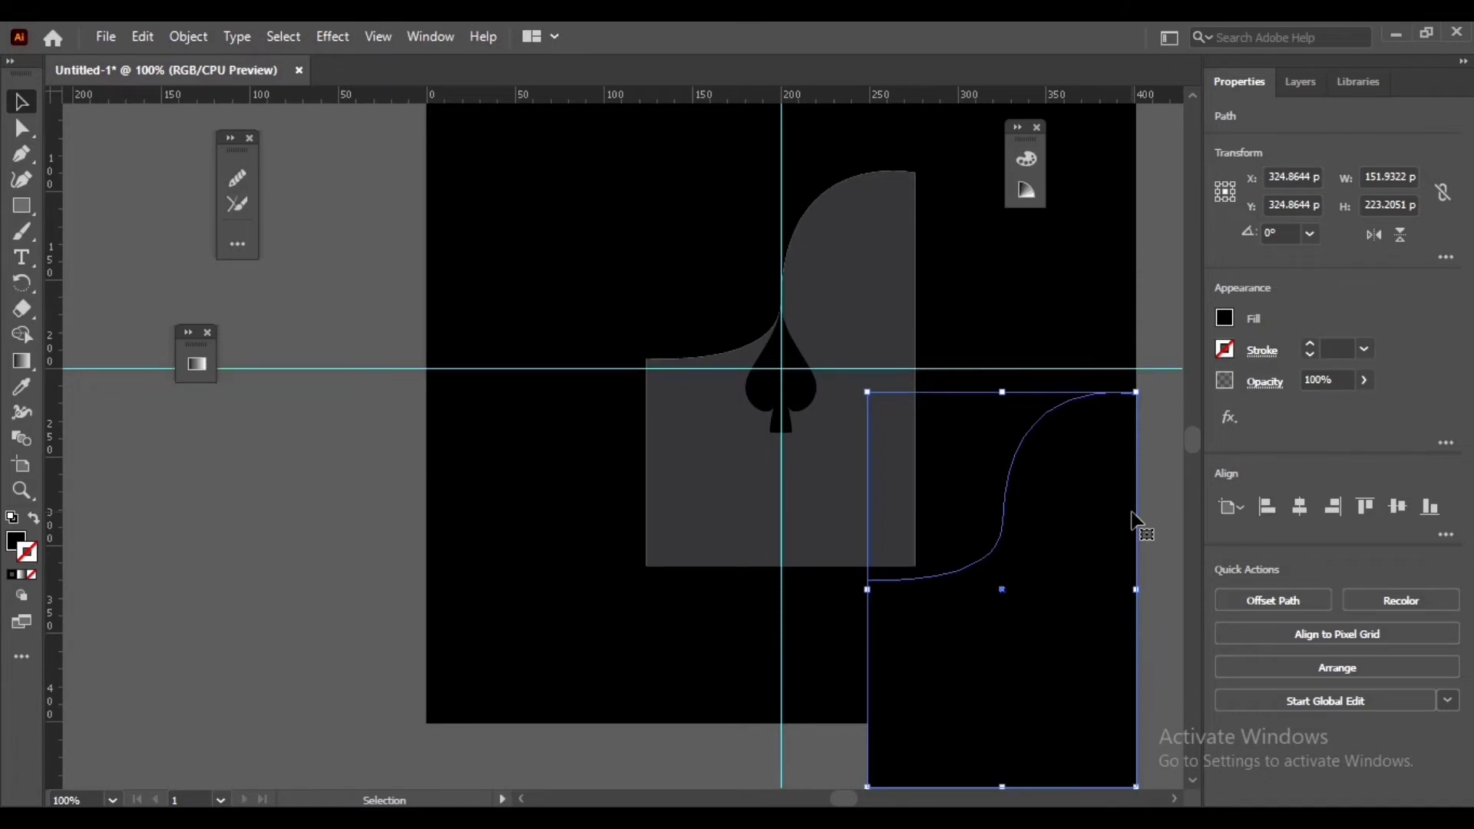
scroll(1157, 503, down, 1)
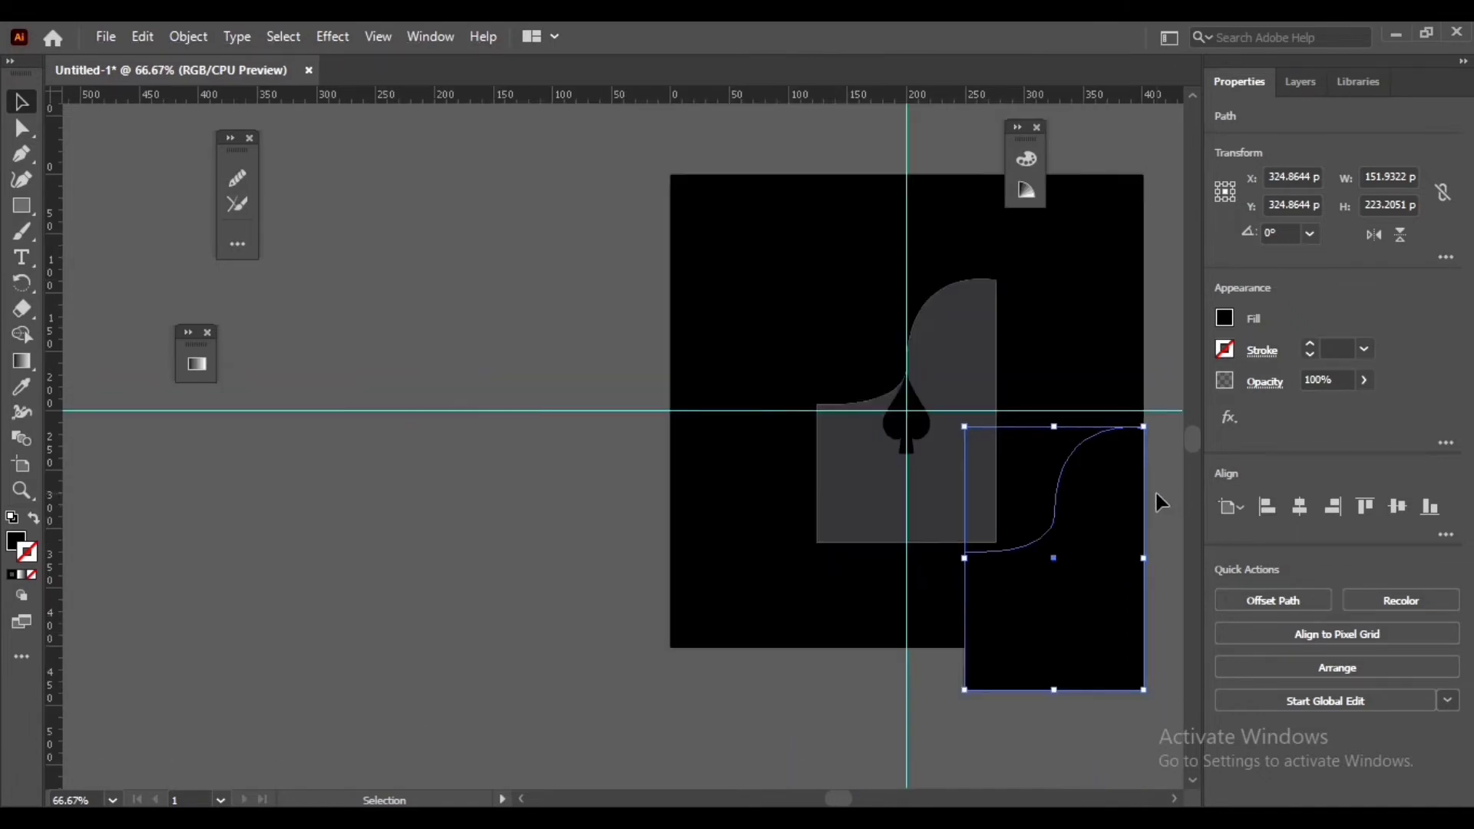
Step: Trim the black copy's overhang below the artboard with Shape Builder, then select both card copies
drag(1154, 493, 1001, 687)
drag(895, 741, 895, 741)
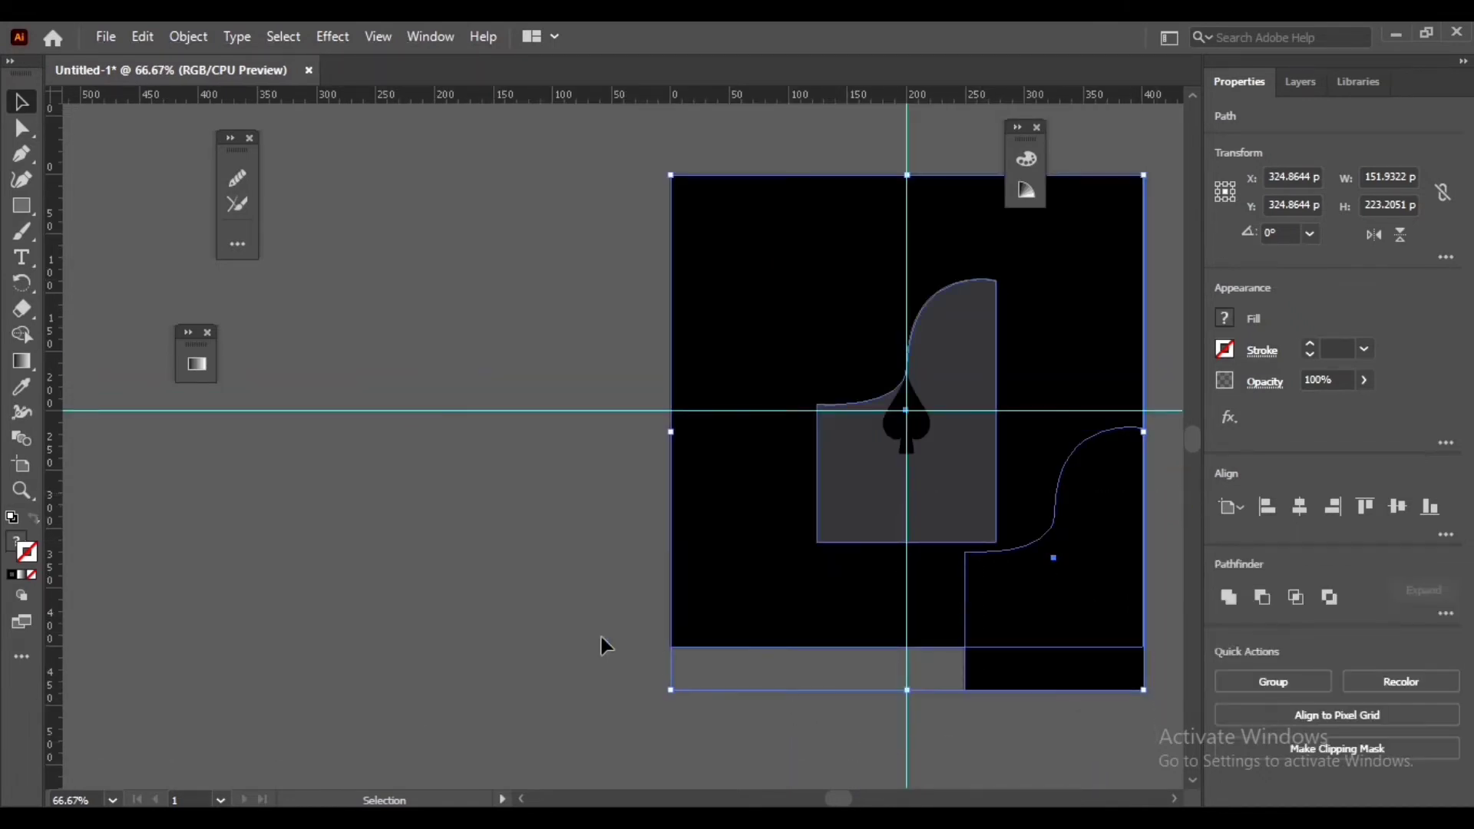
click(22, 335)
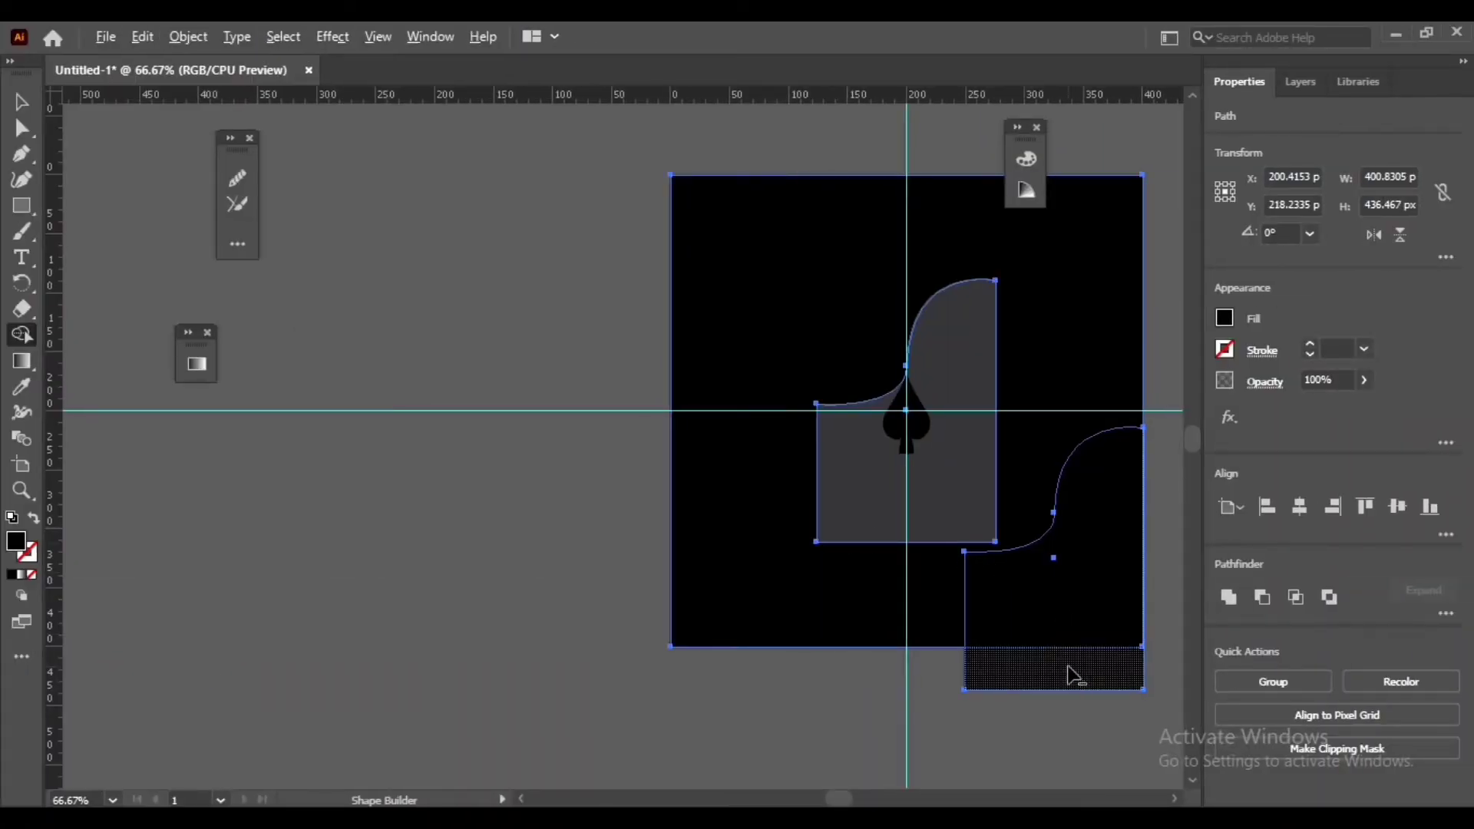
alt+click(1073, 675)
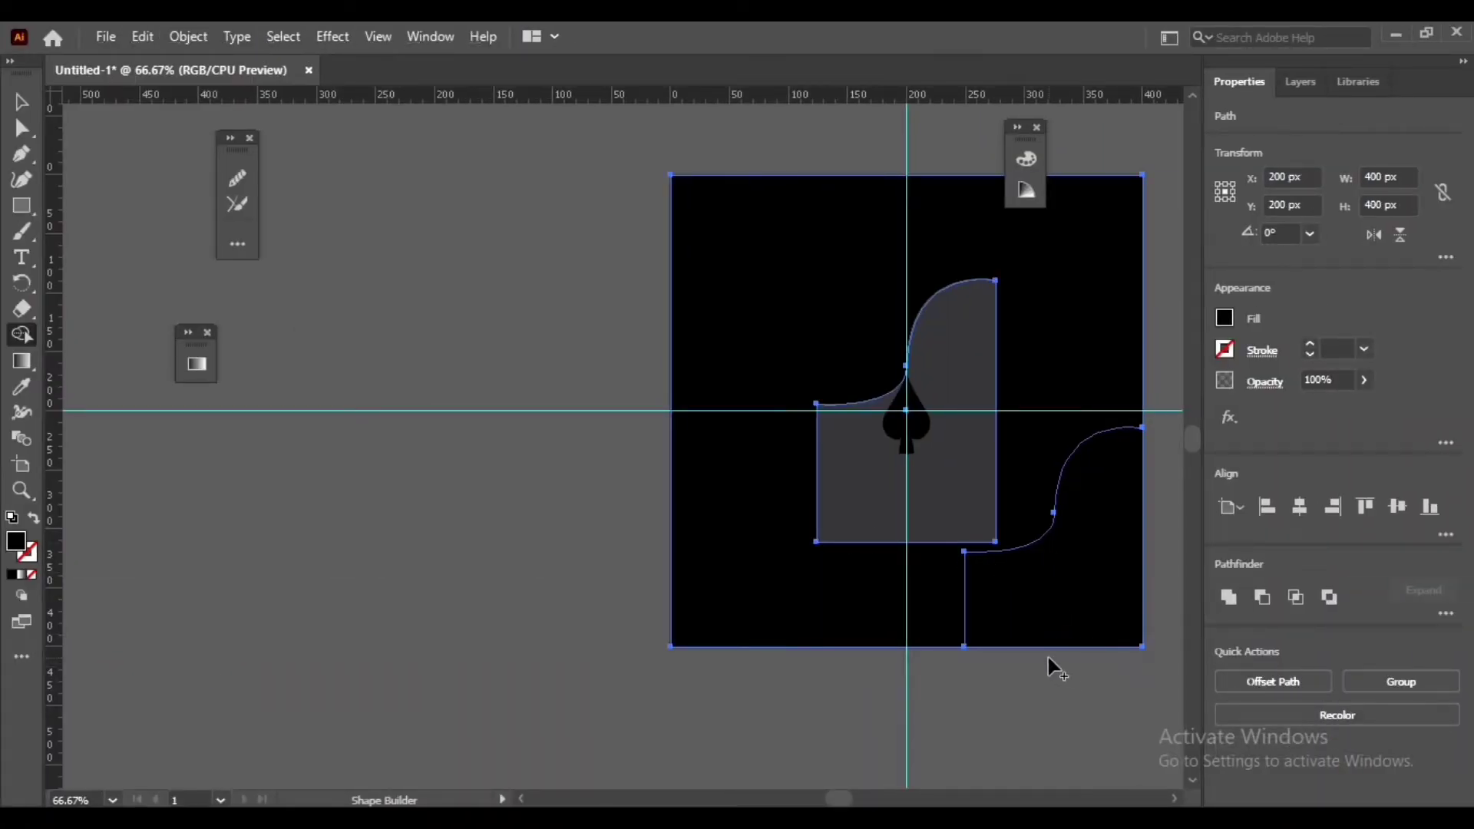
click(22, 101)
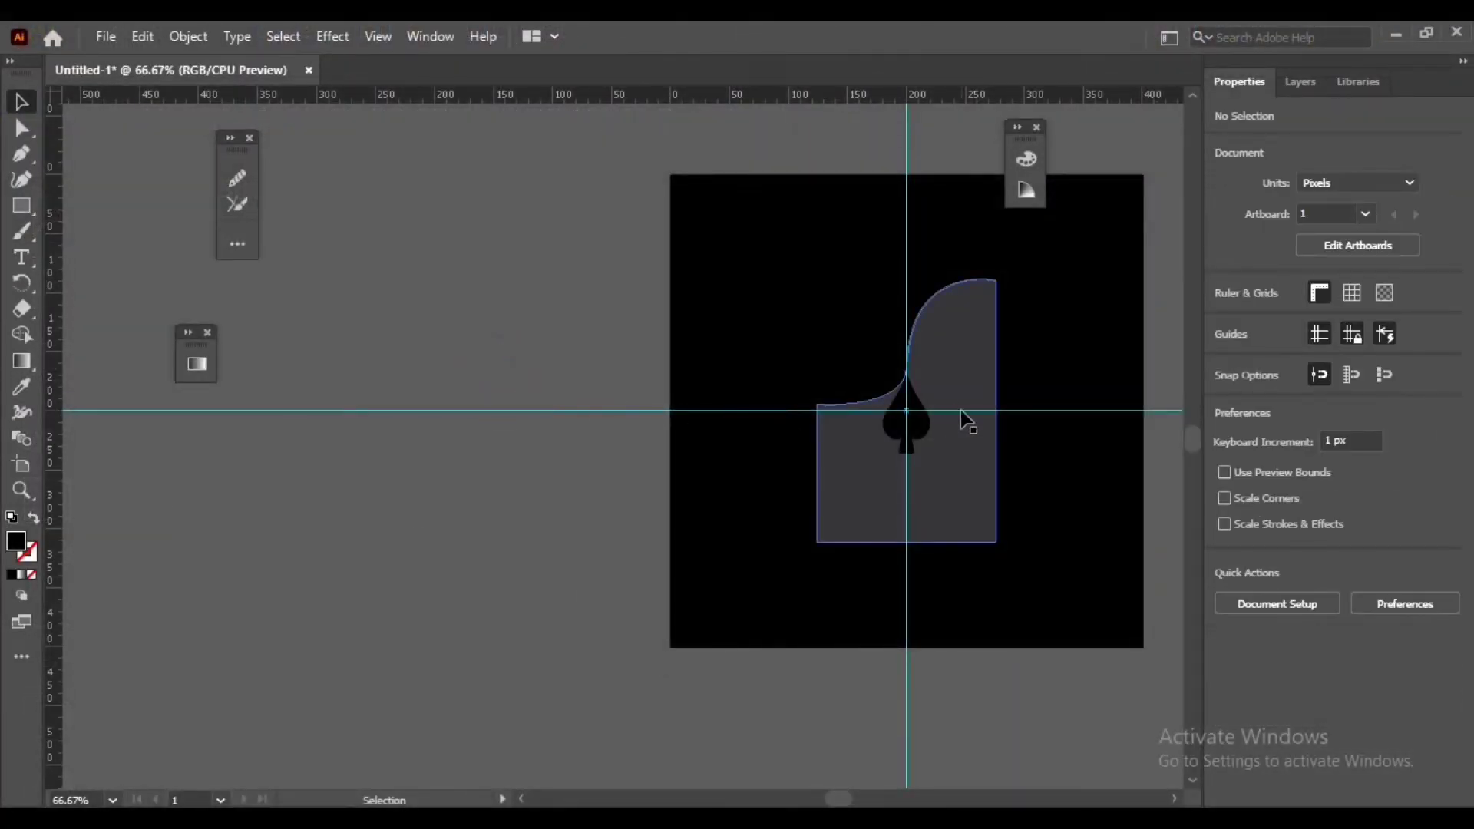
click(959, 414)
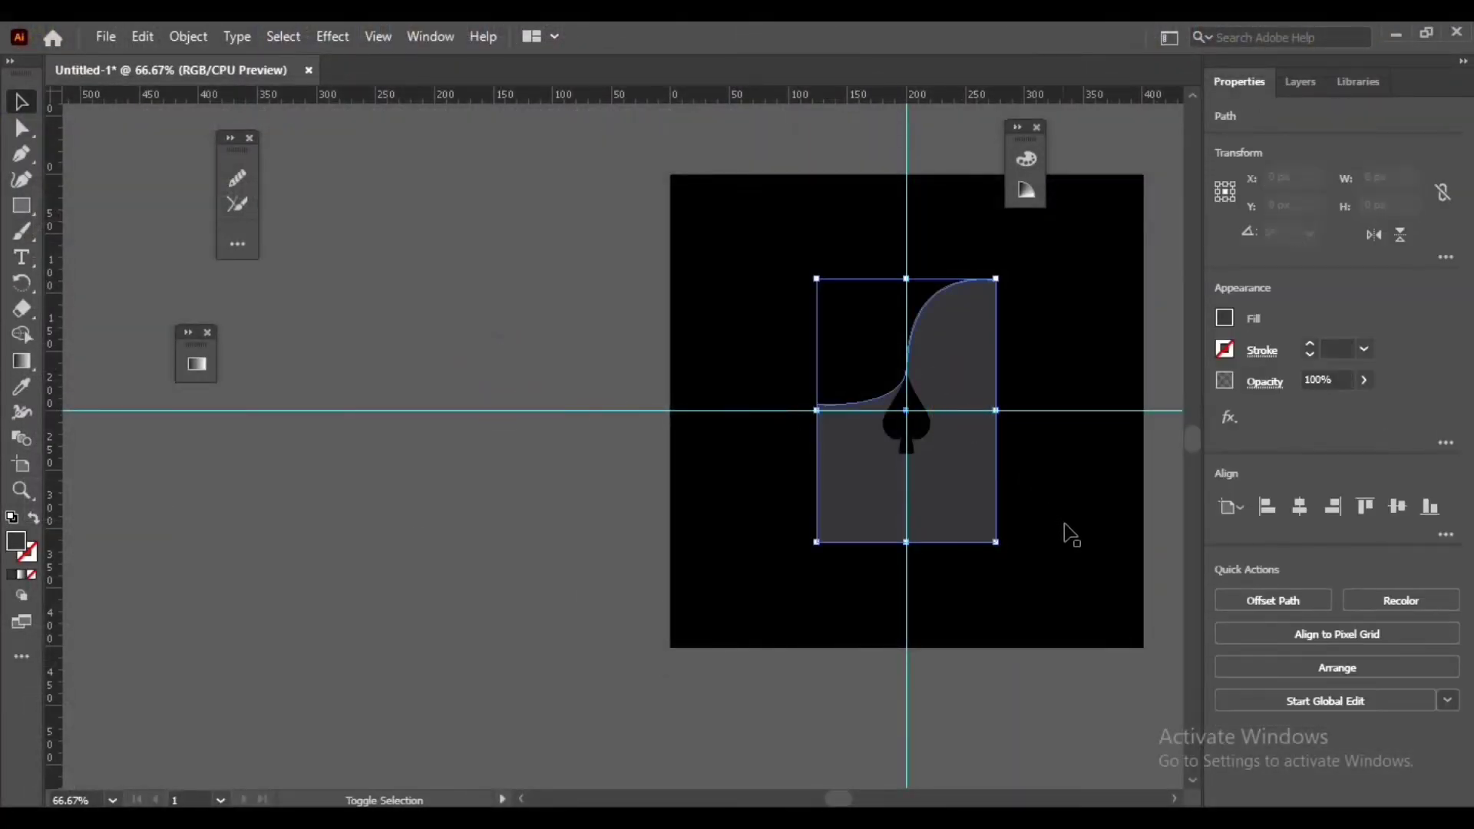
shift+click(1096, 559)
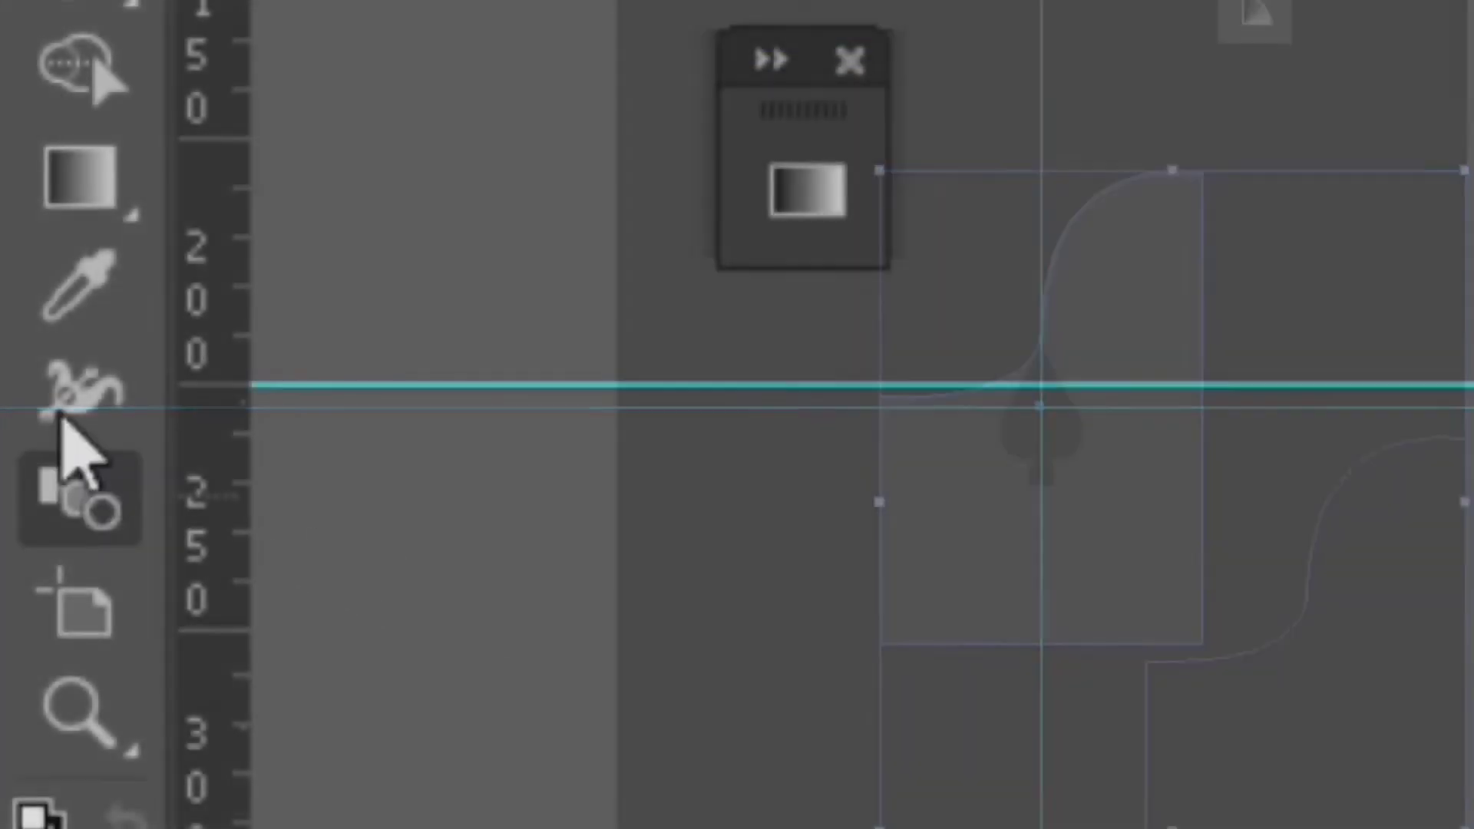
Step: Set Blend options to 100 specified steps and blend the grey card copy into the lower-right black shape
double_click(65, 410)
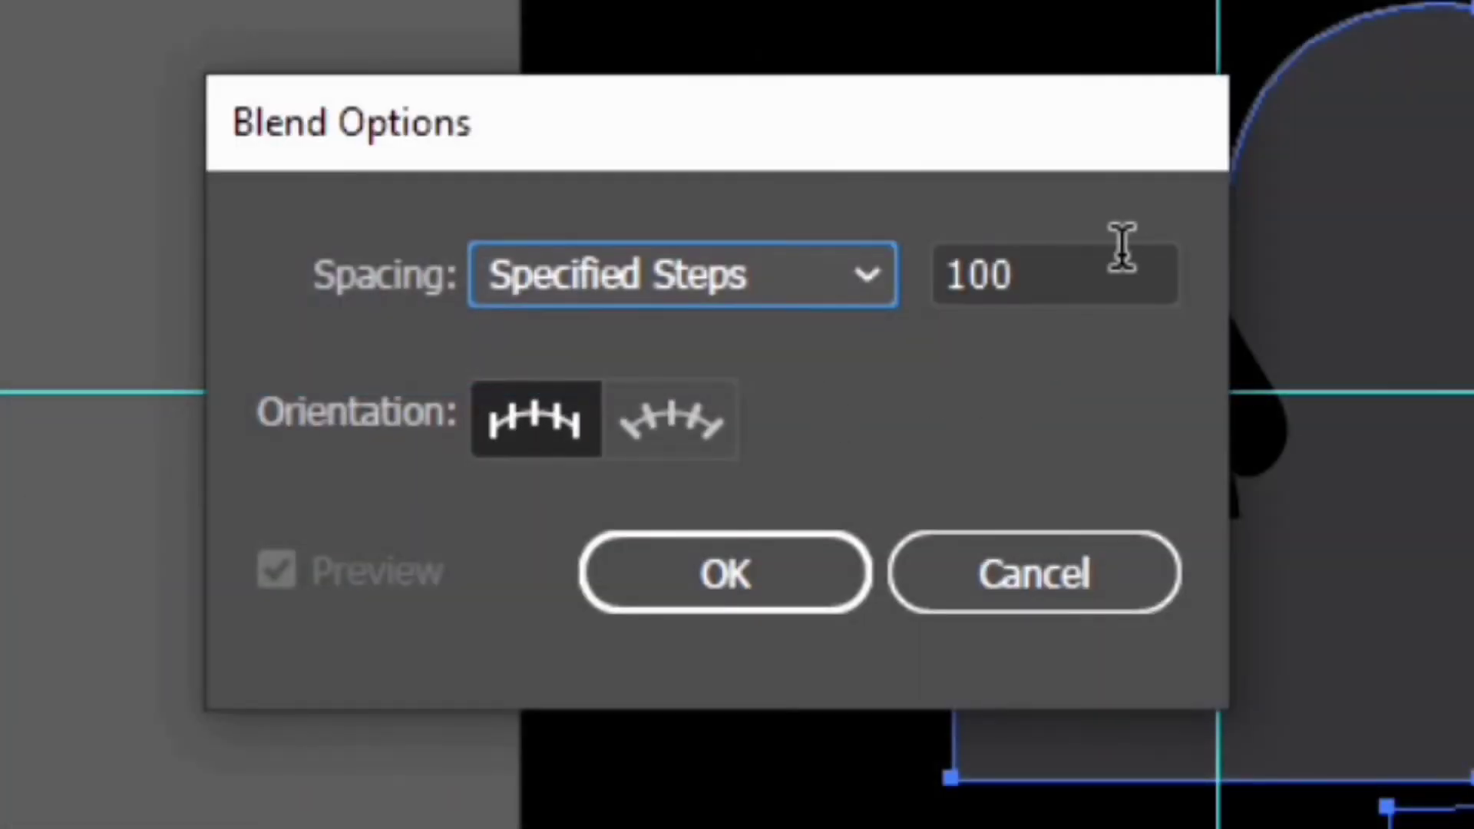
double_click(1029, 276)
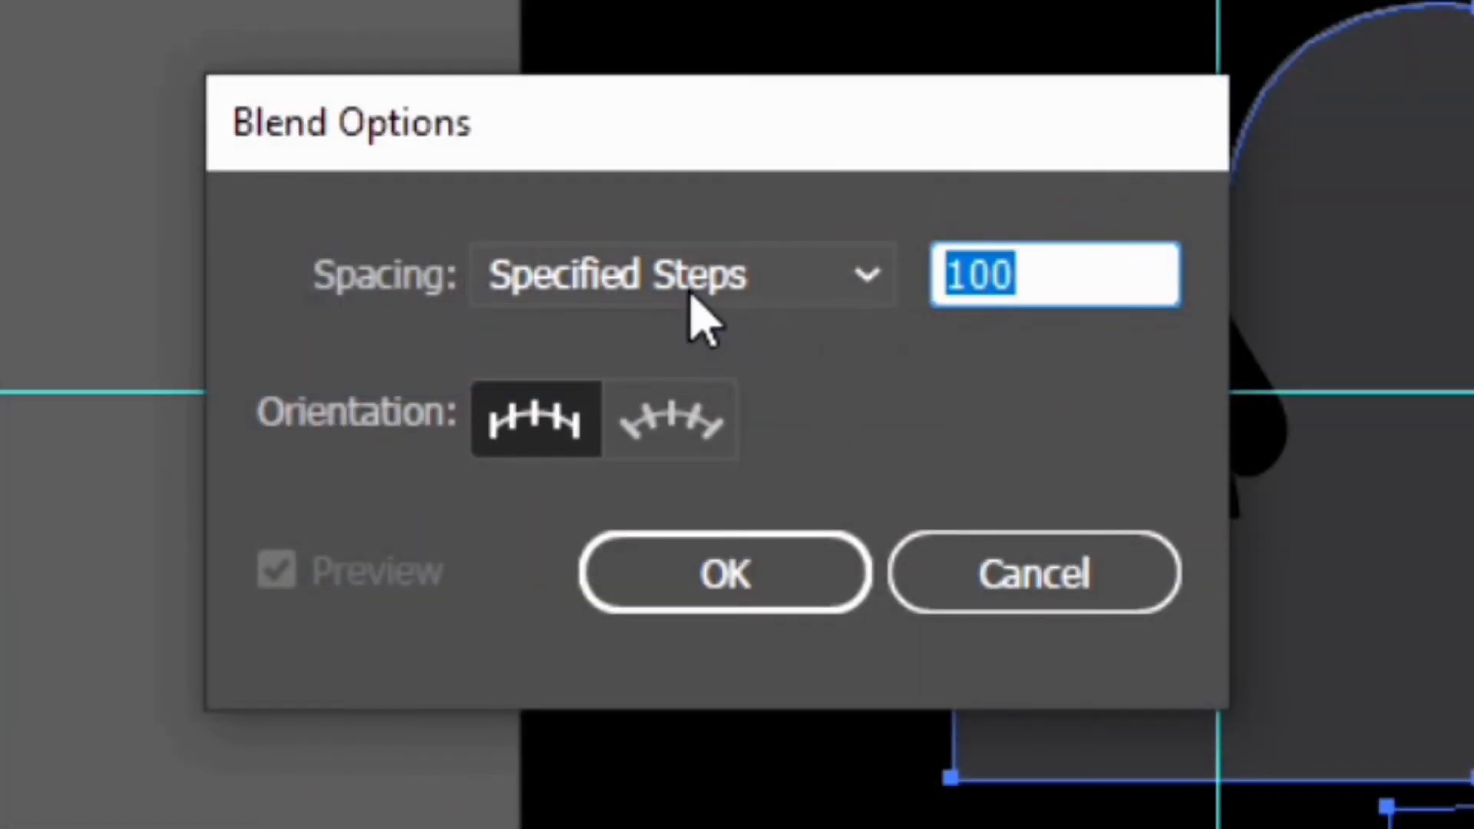
click(735, 577)
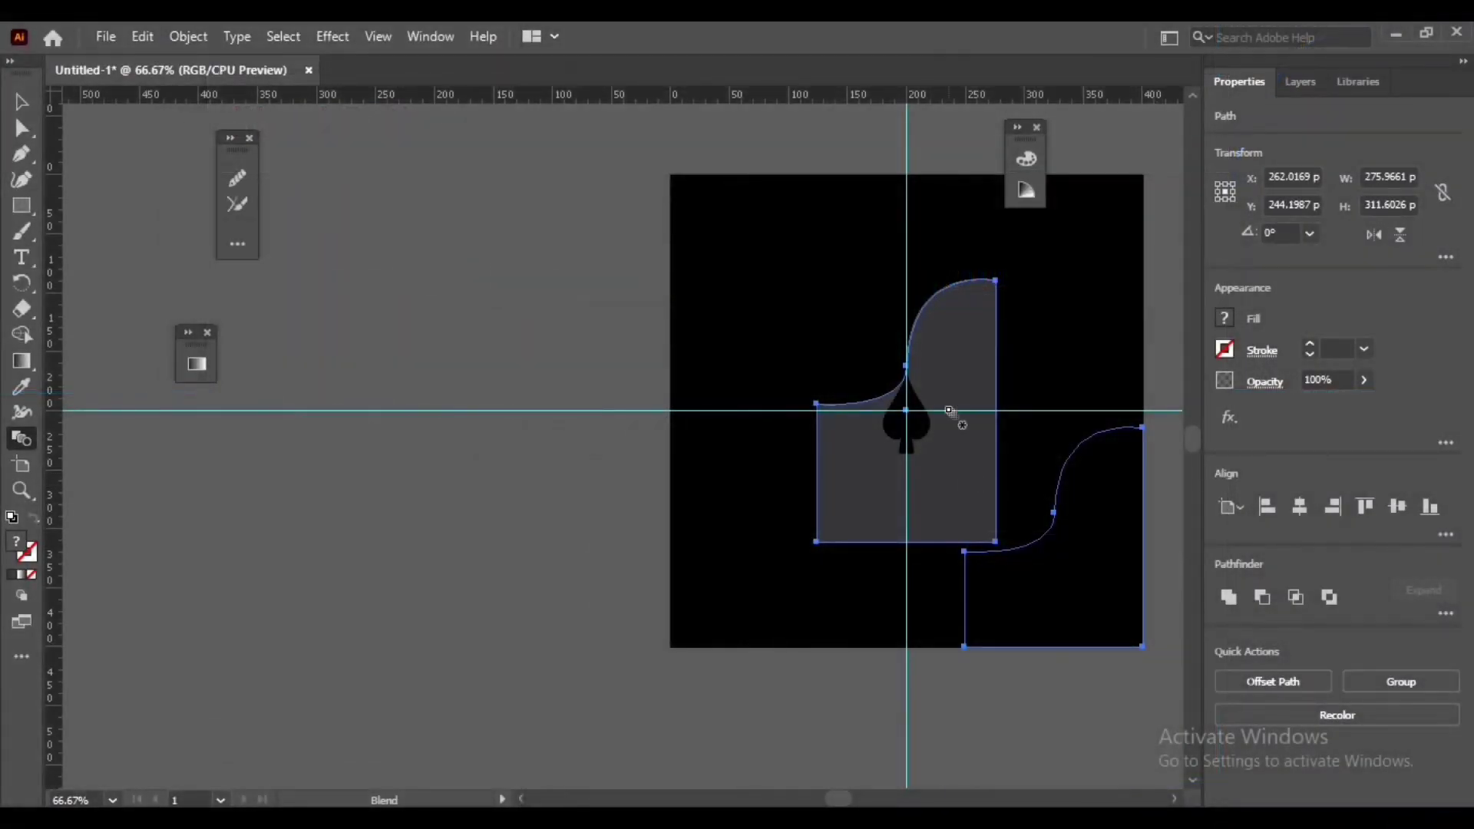
click(949, 373)
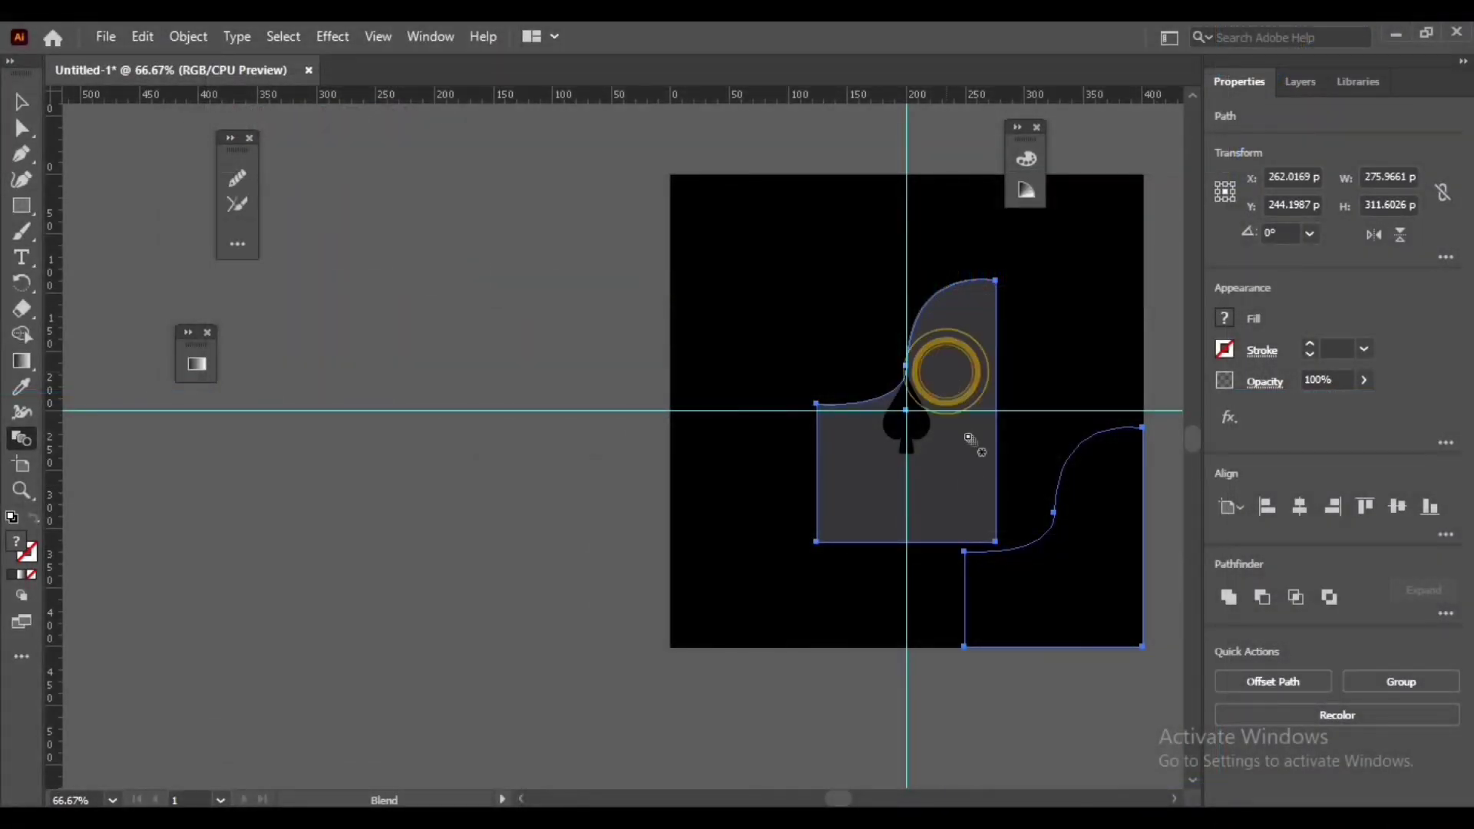
click(1059, 599)
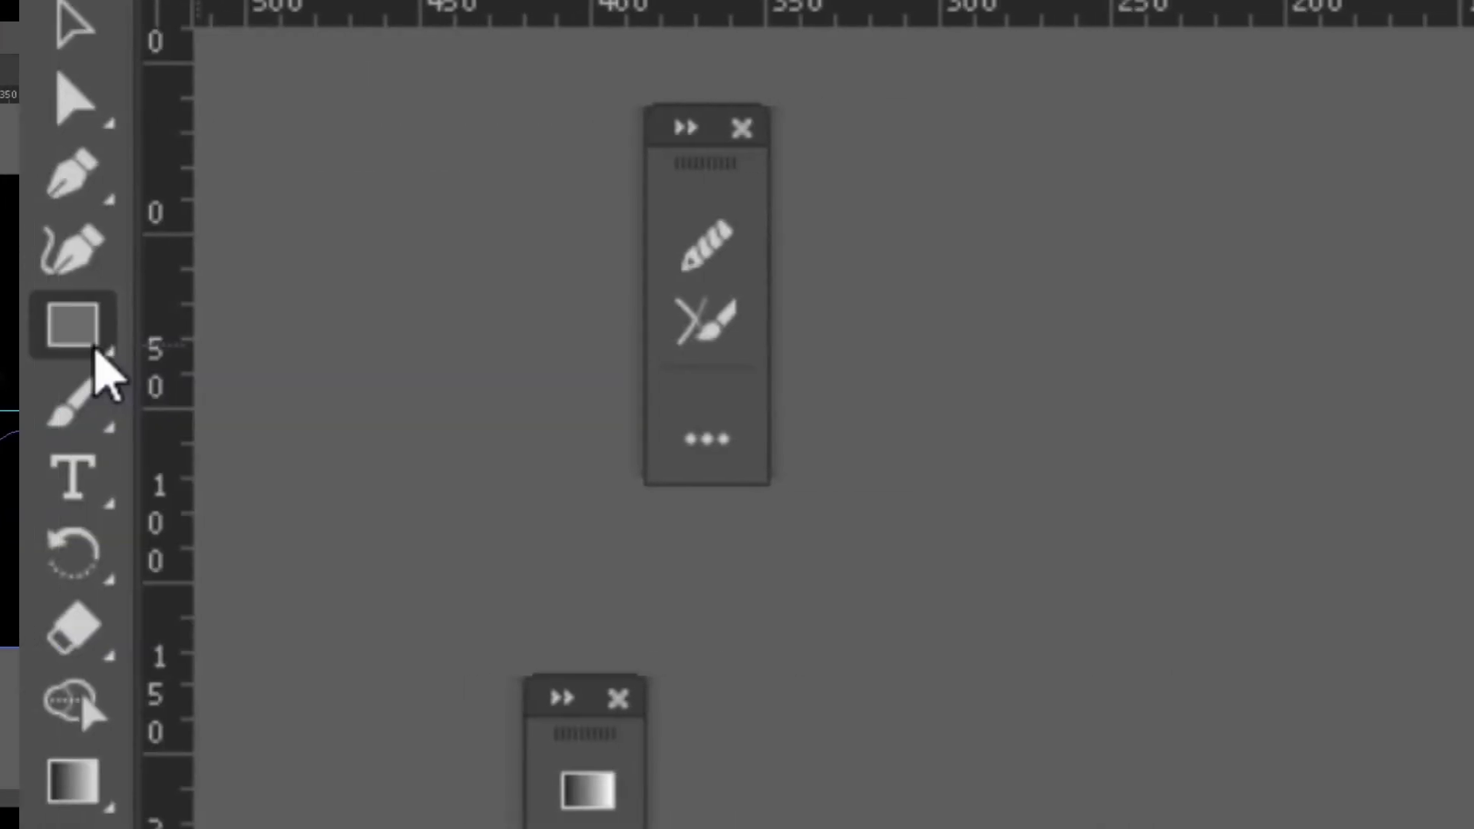
click(22, 204)
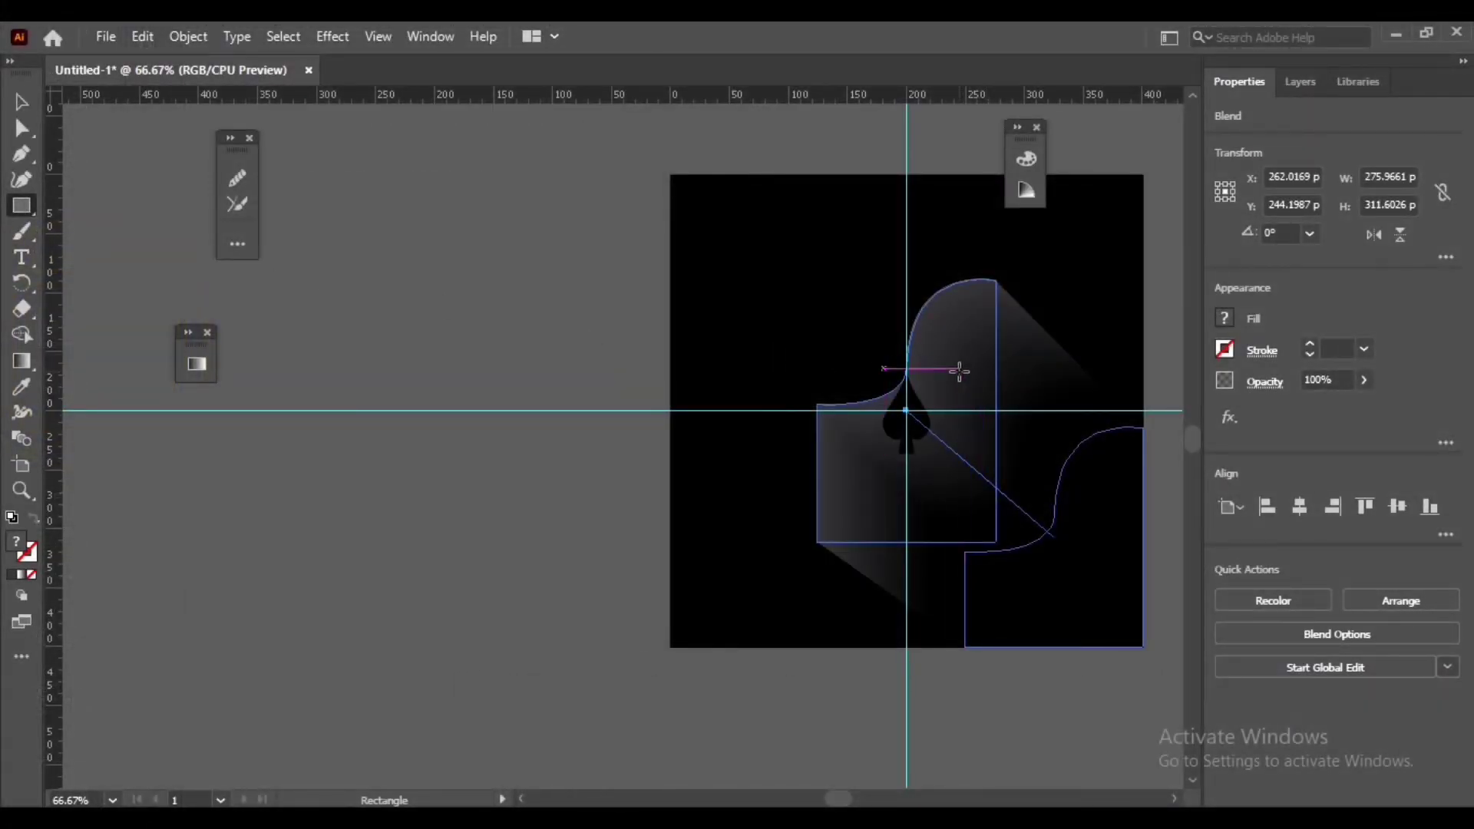
Step: Draw a small 67.7 × 89.6 px rectangle right of the spade and copy it
drag(959, 369, 1040, 471)
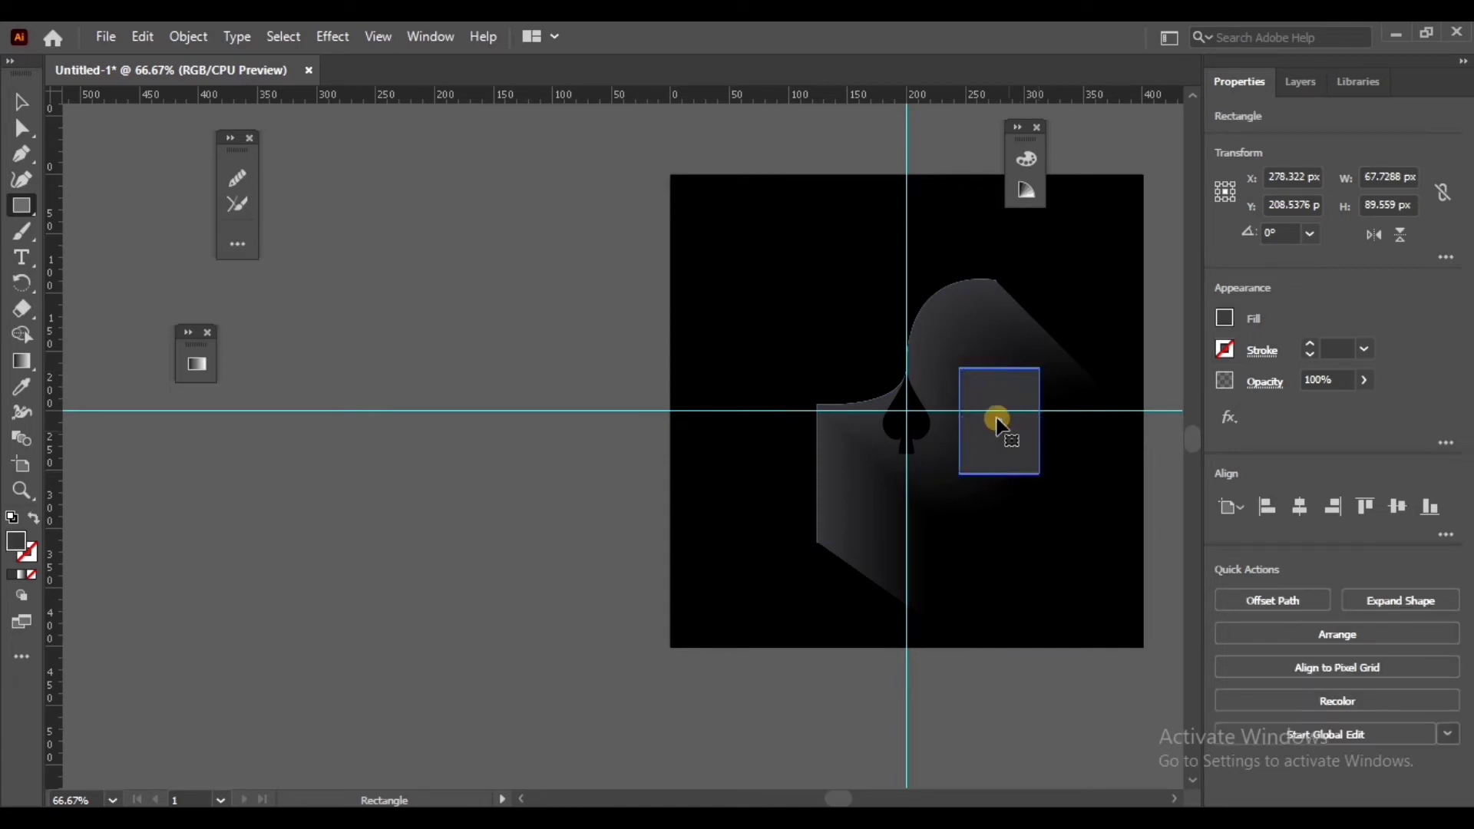
drag(995, 419, 982, 451)
click(143, 36)
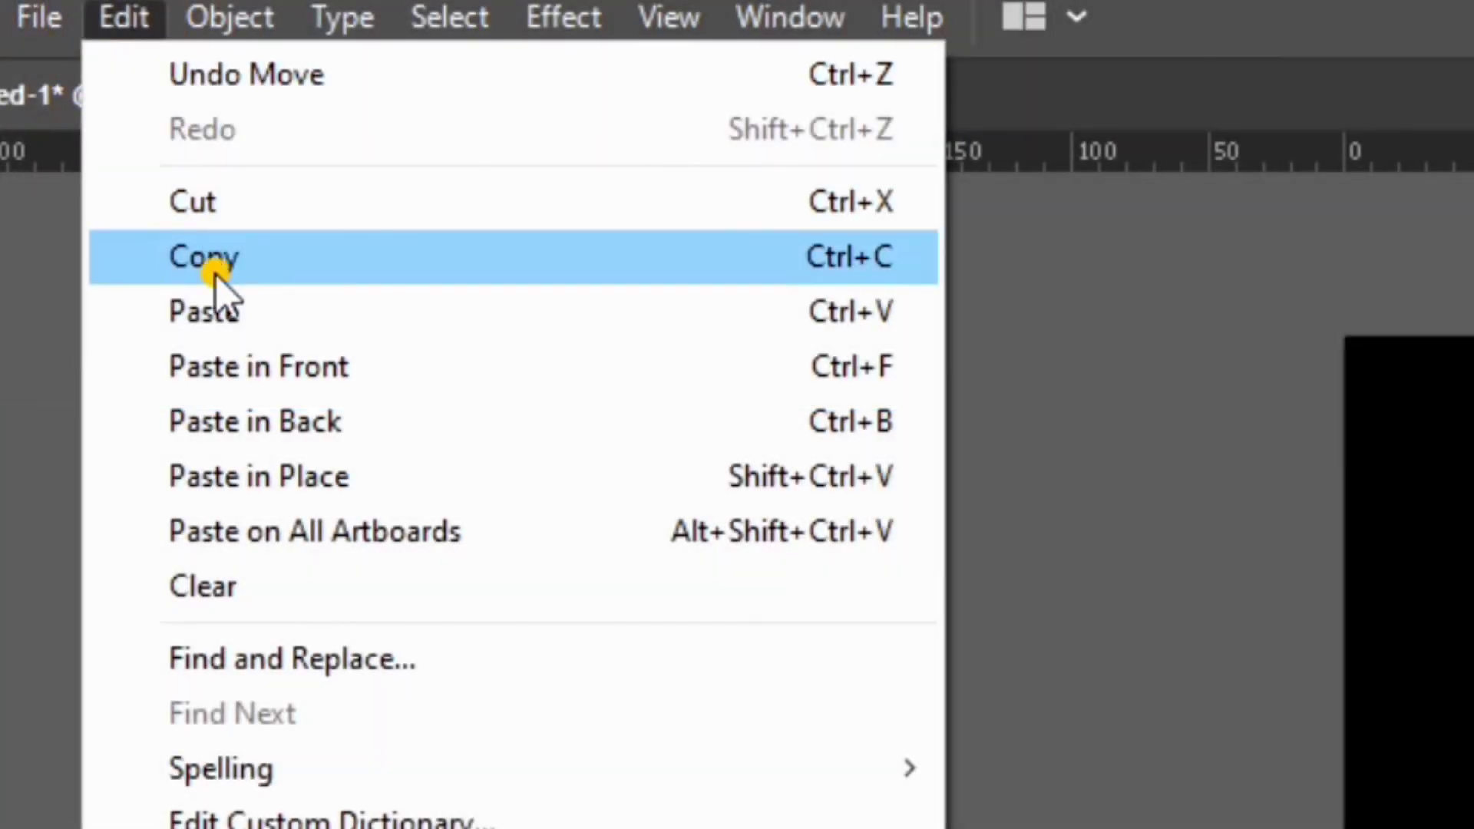
click(214, 261)
Step: Paste a copy in front, fill it black, and move it to the artboard's lower-right corner
click(123, 19)
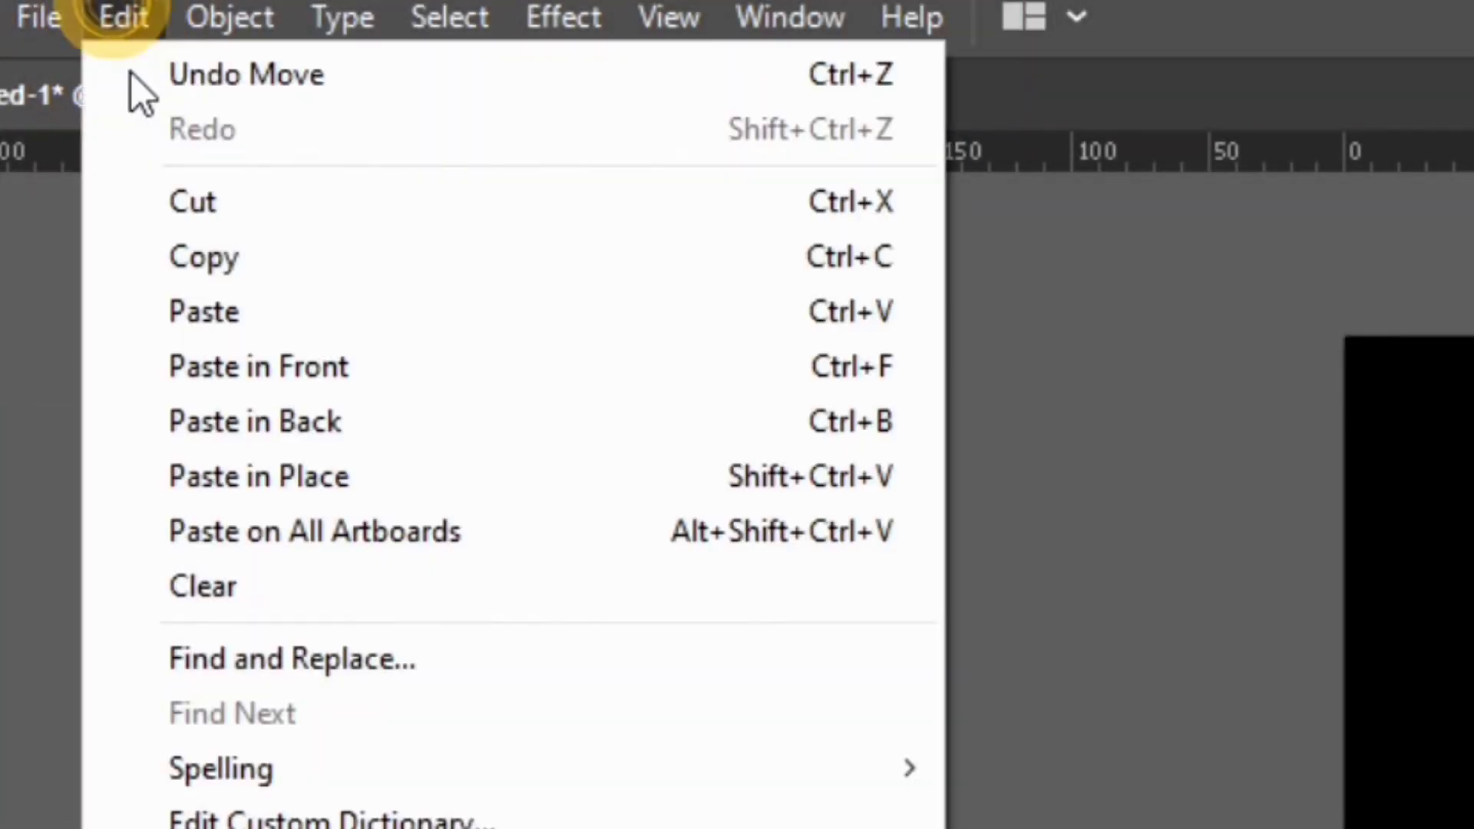
click(231, 368)
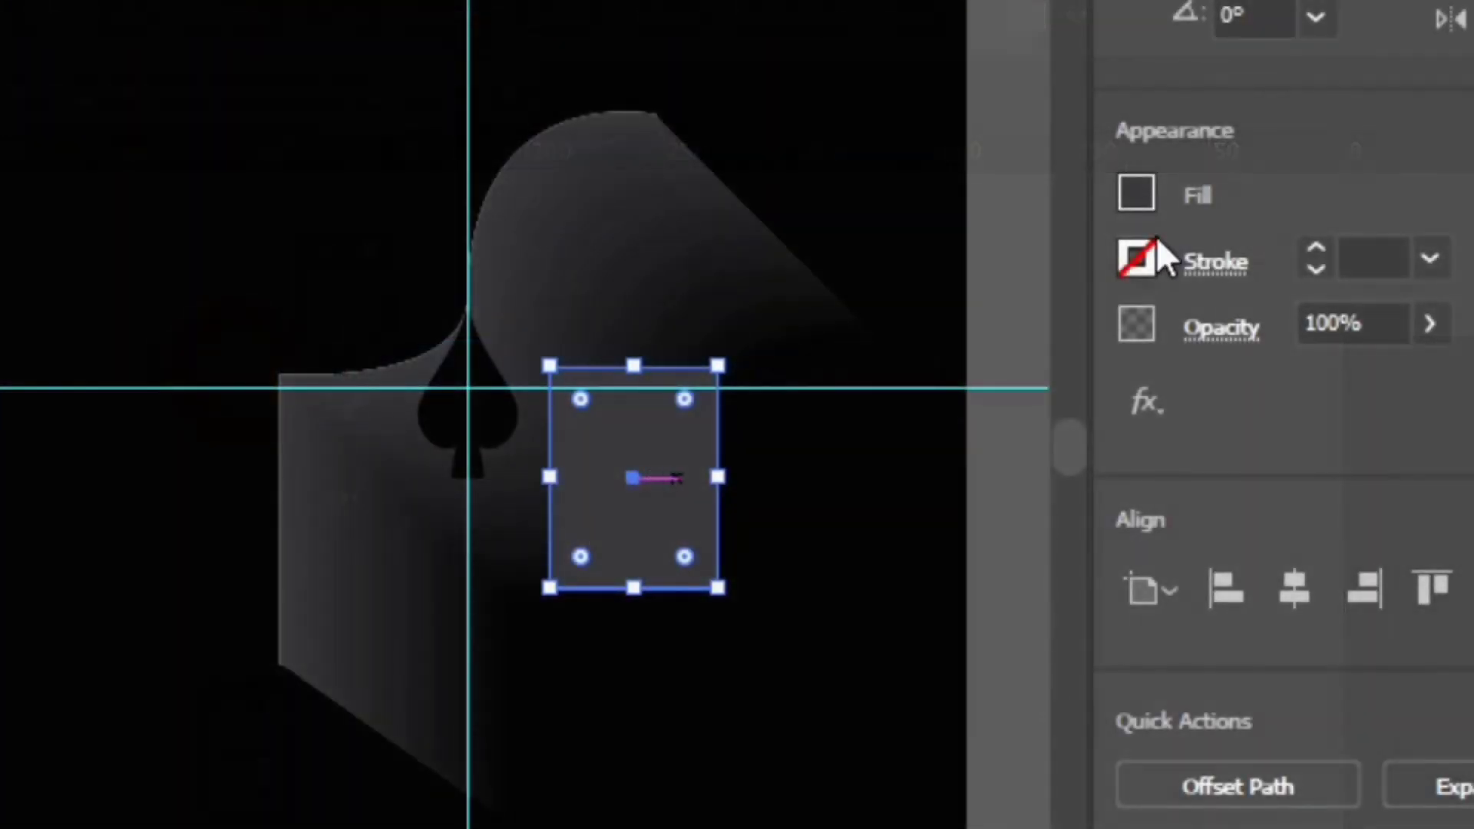
click(1137, 197)
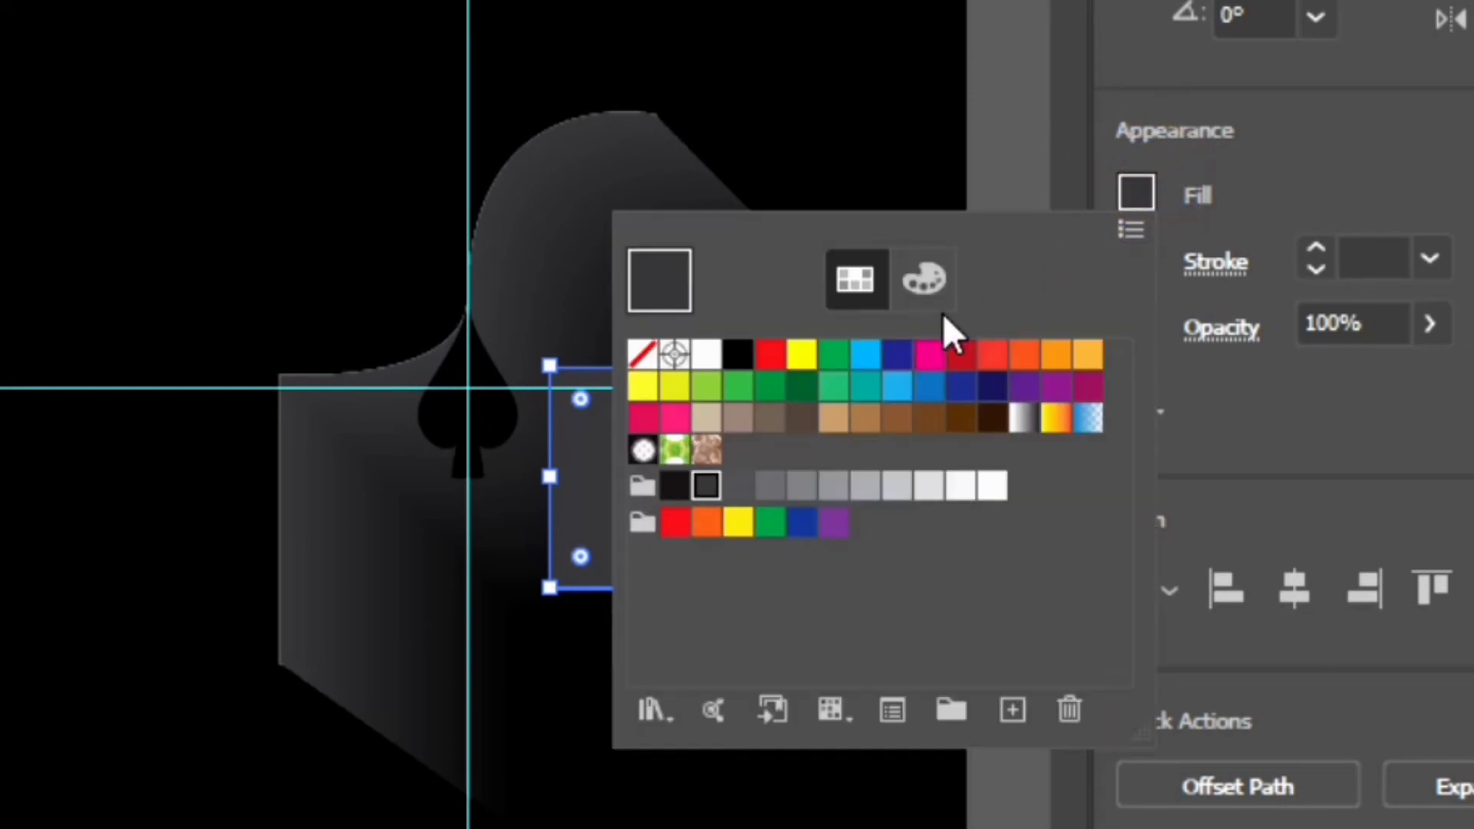
click(749, 355)
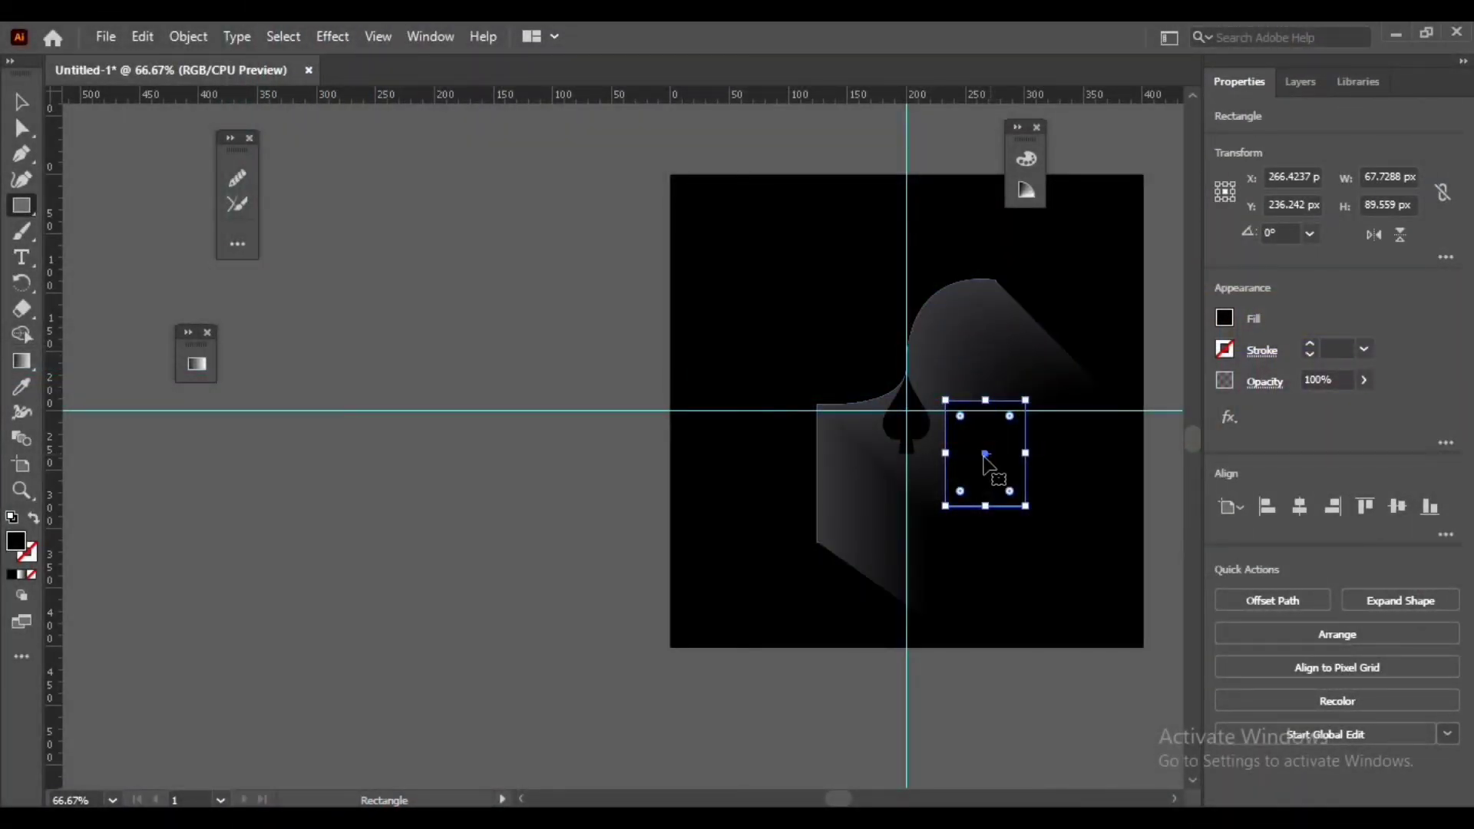
drag(986, 454, 1123, 557)
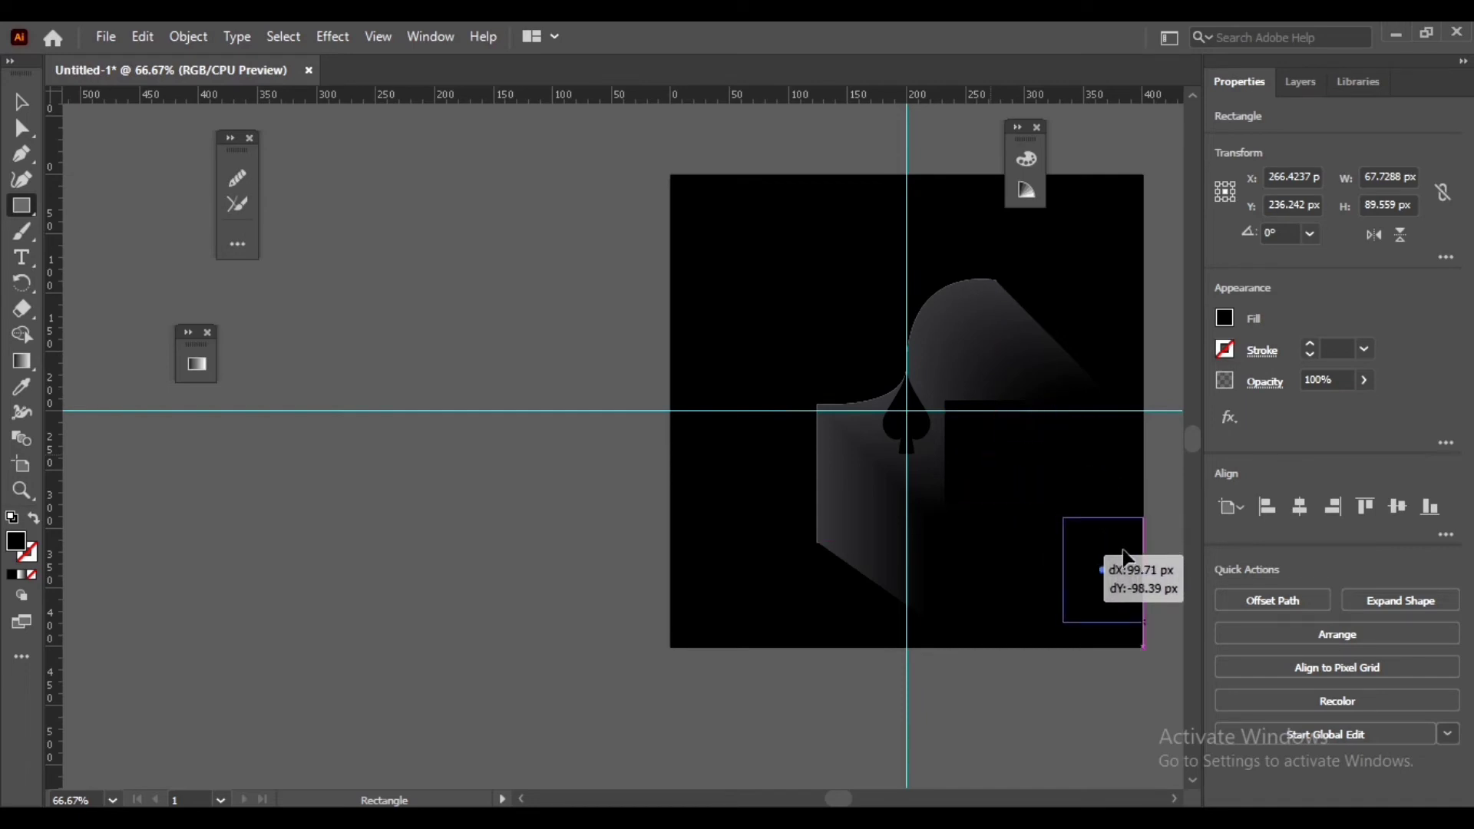
drag(1123, 558, 1123, 550)
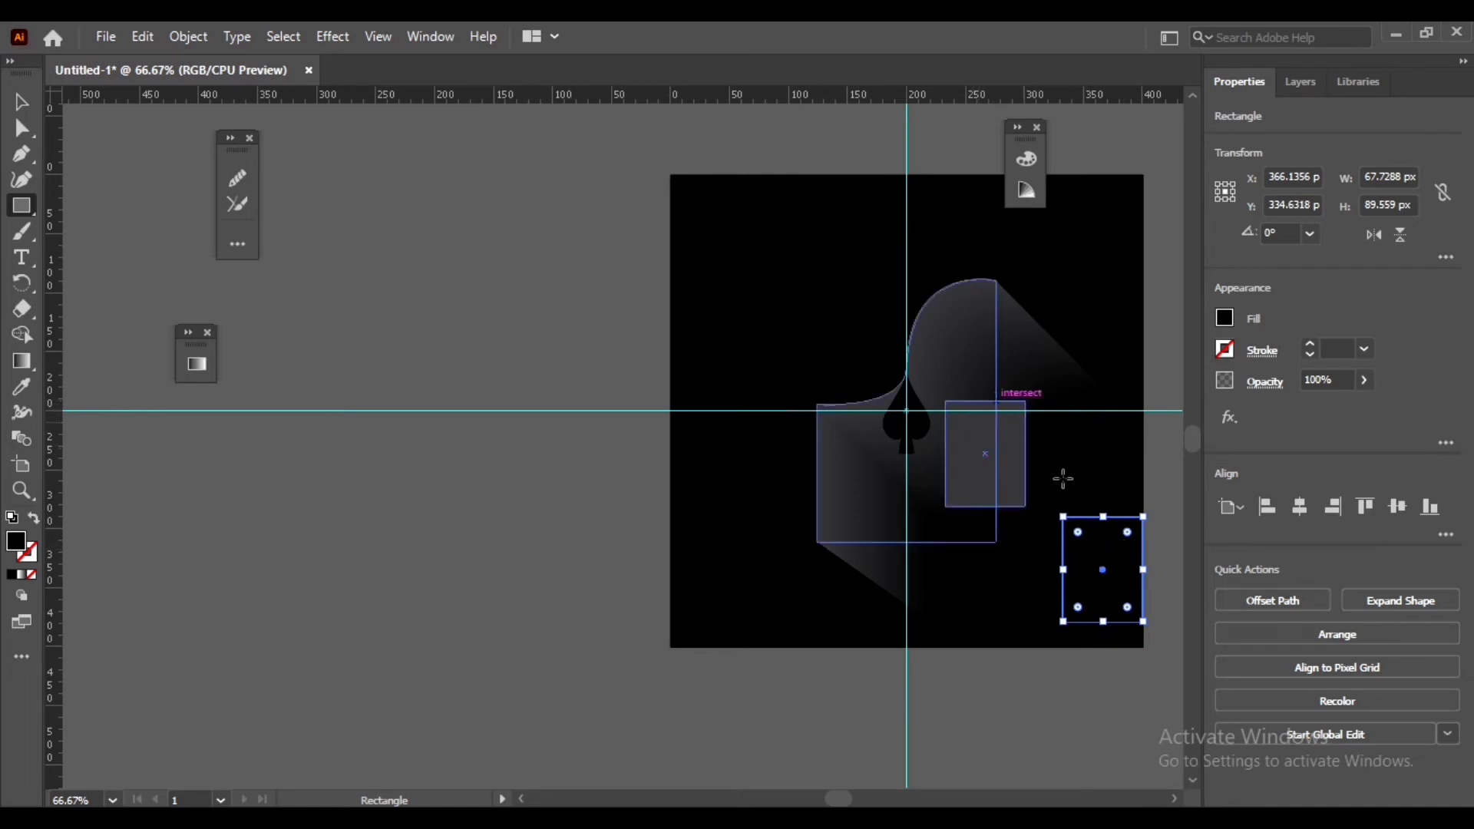
Step: Blend the grey rectangle into the small black corner rectangle
click(21, 438)
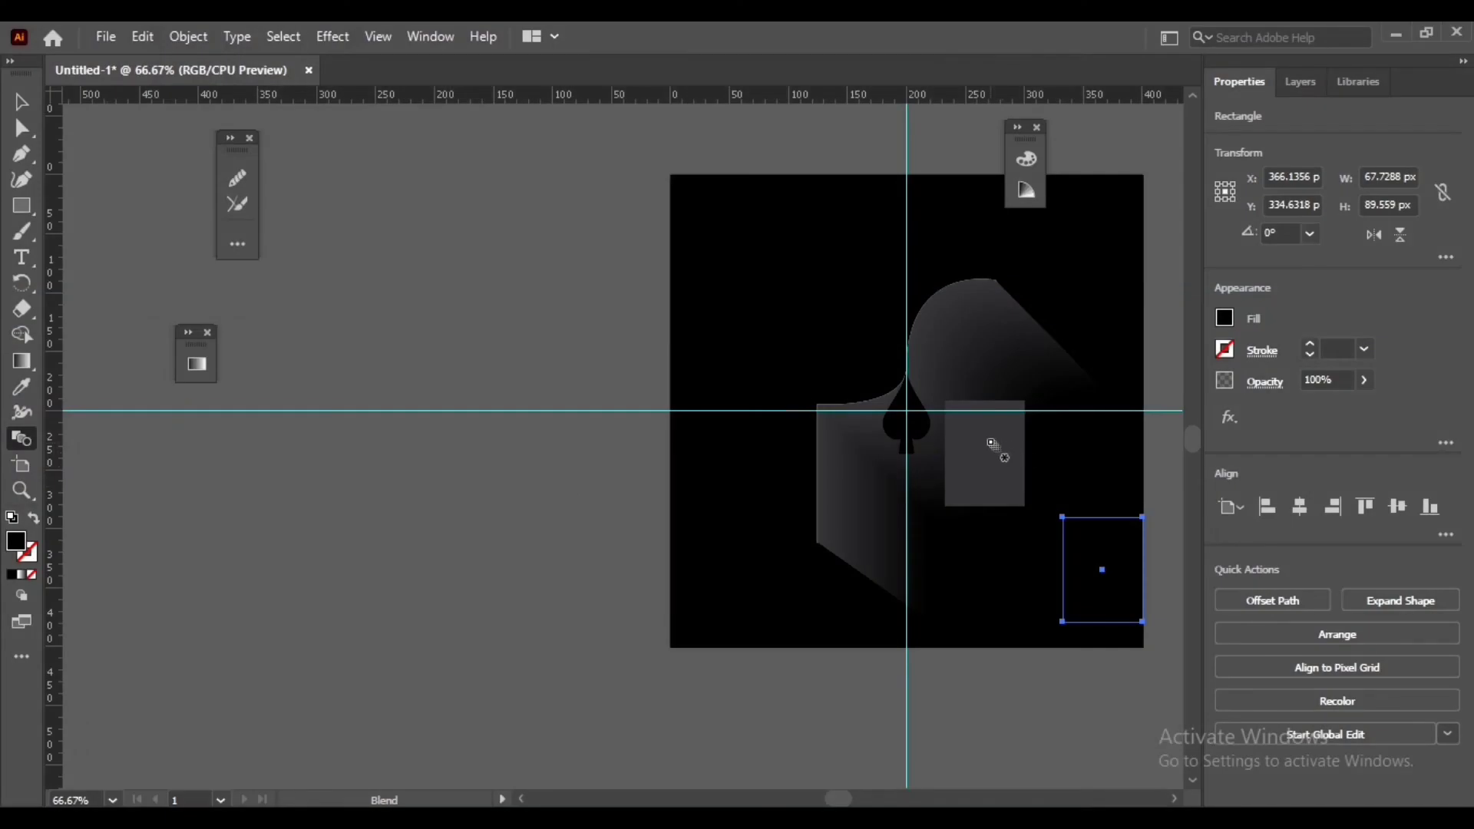
click(992, 445)
click(1118, 568)
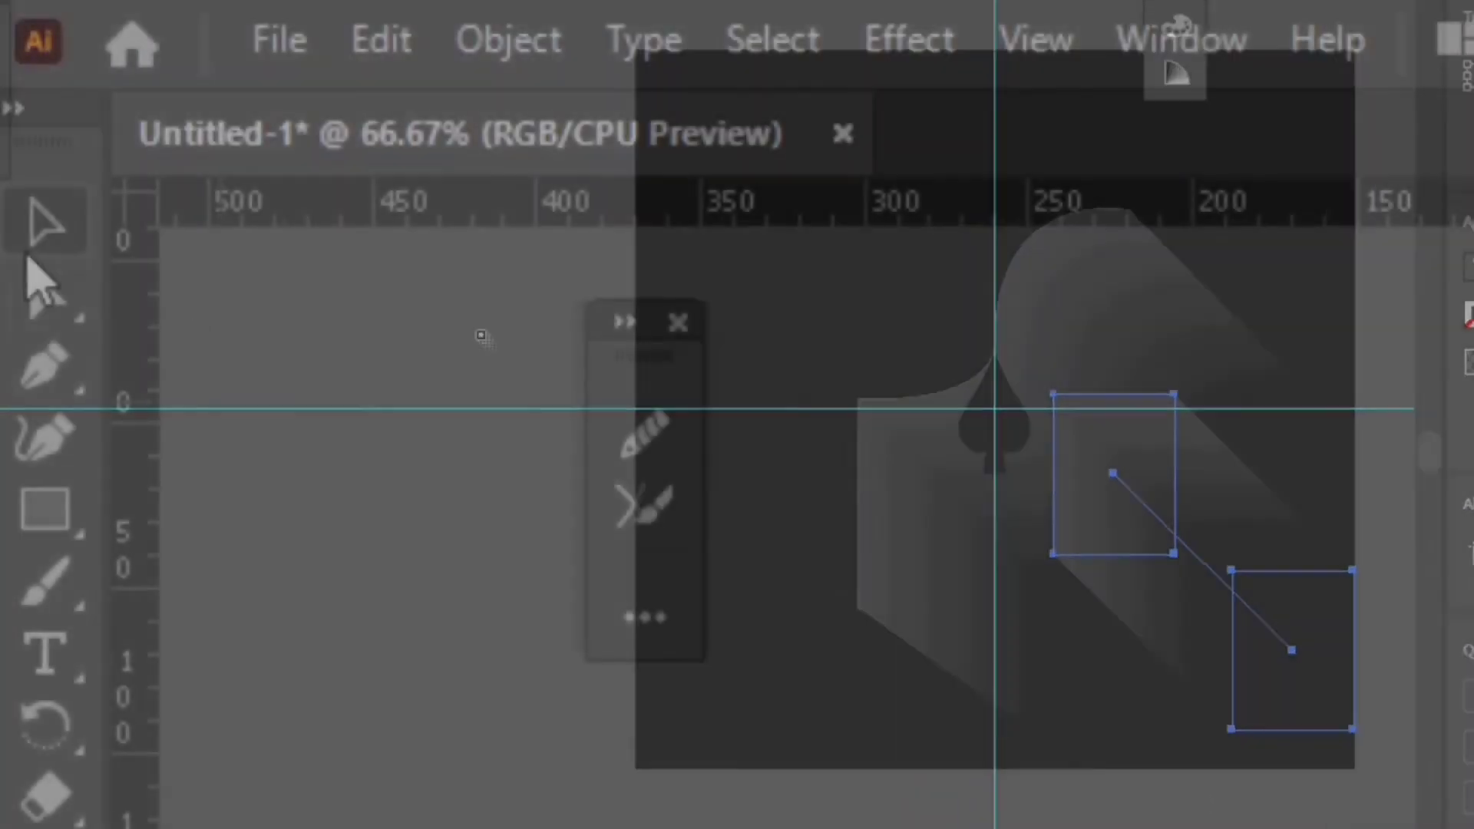
Step: Group the spade shape with the new blend
click(22, 100)
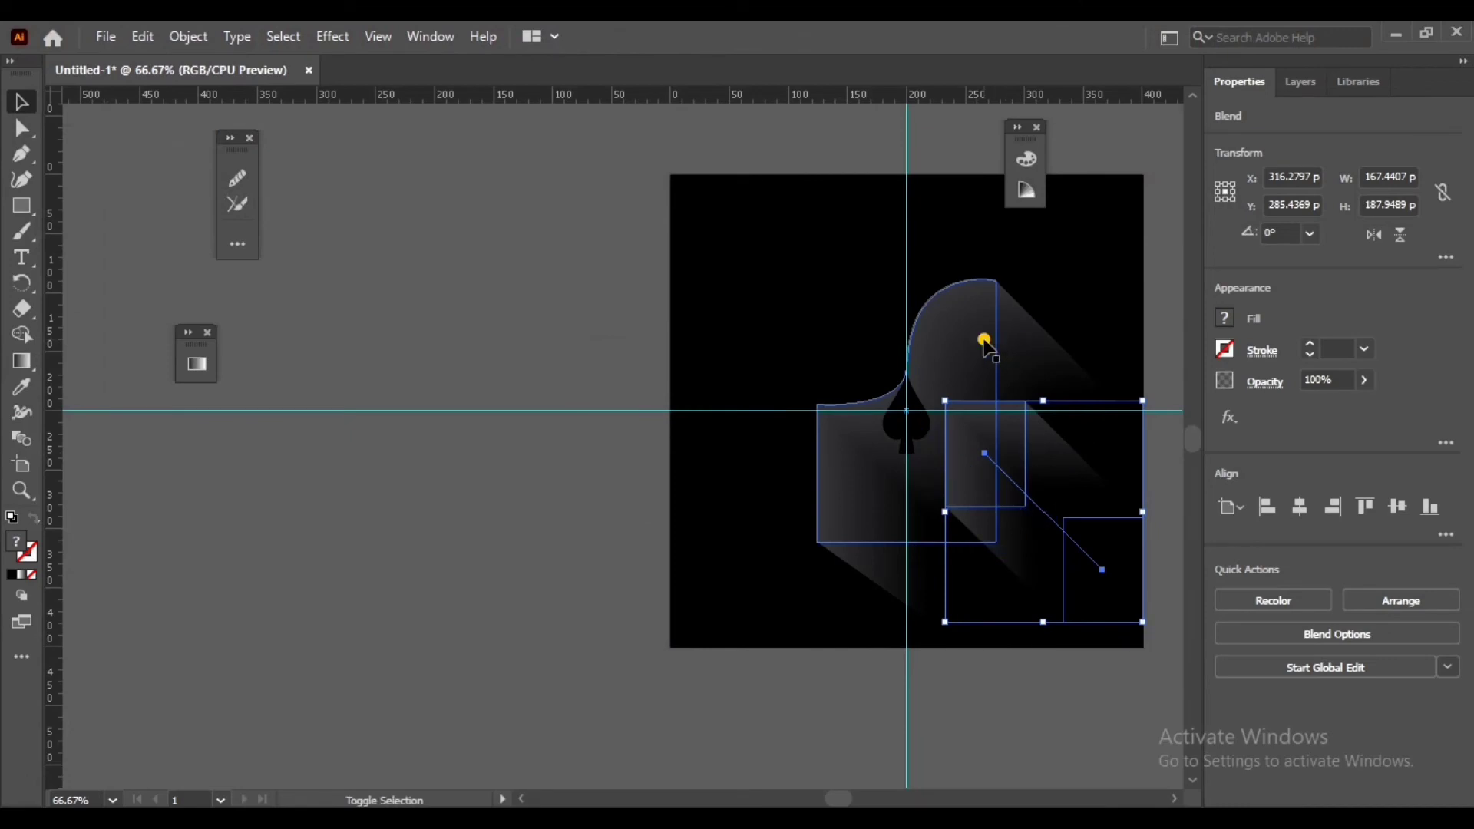
shift+click(985, 344)
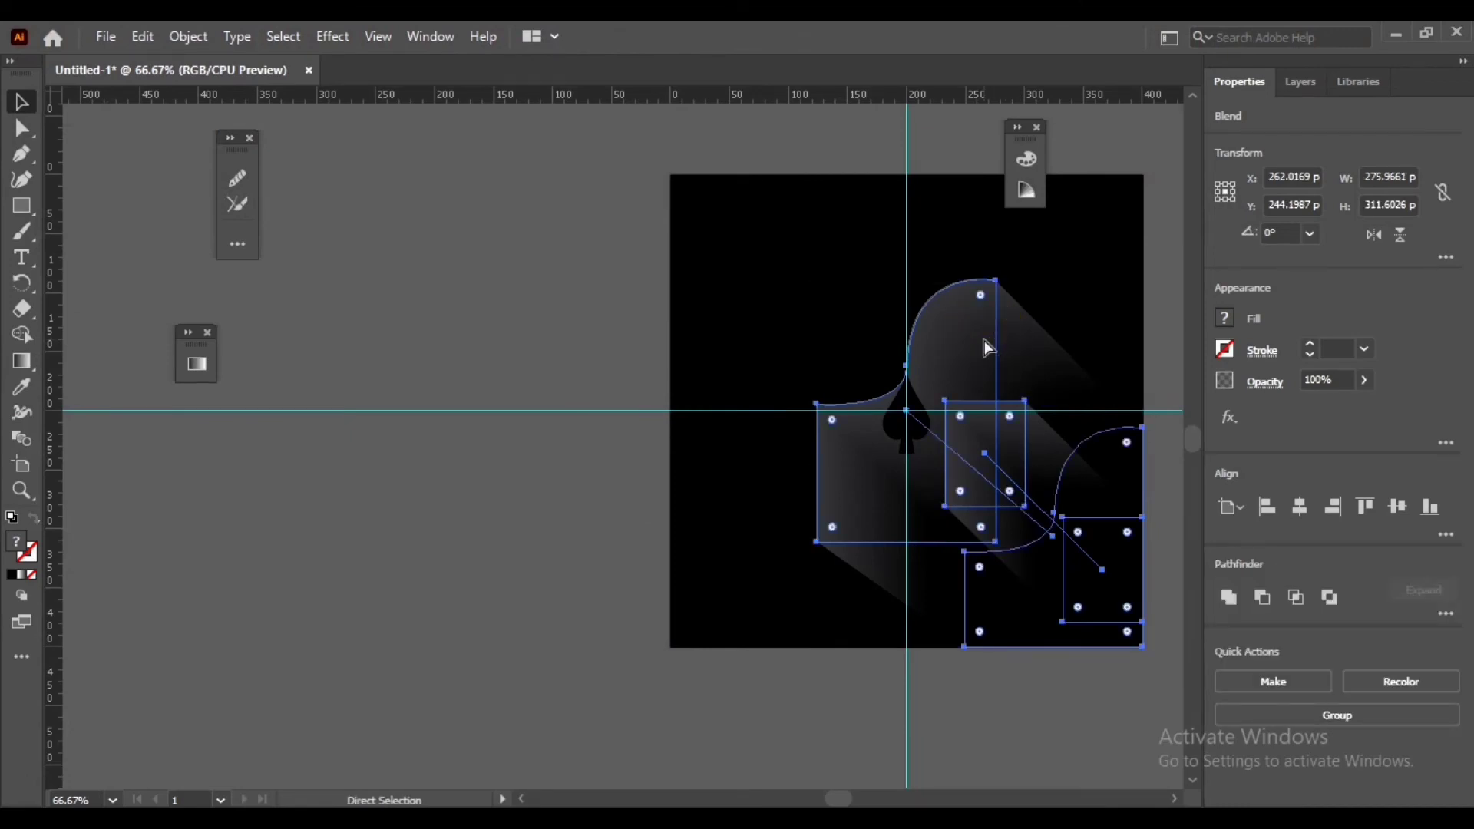
key(ctrl+g)
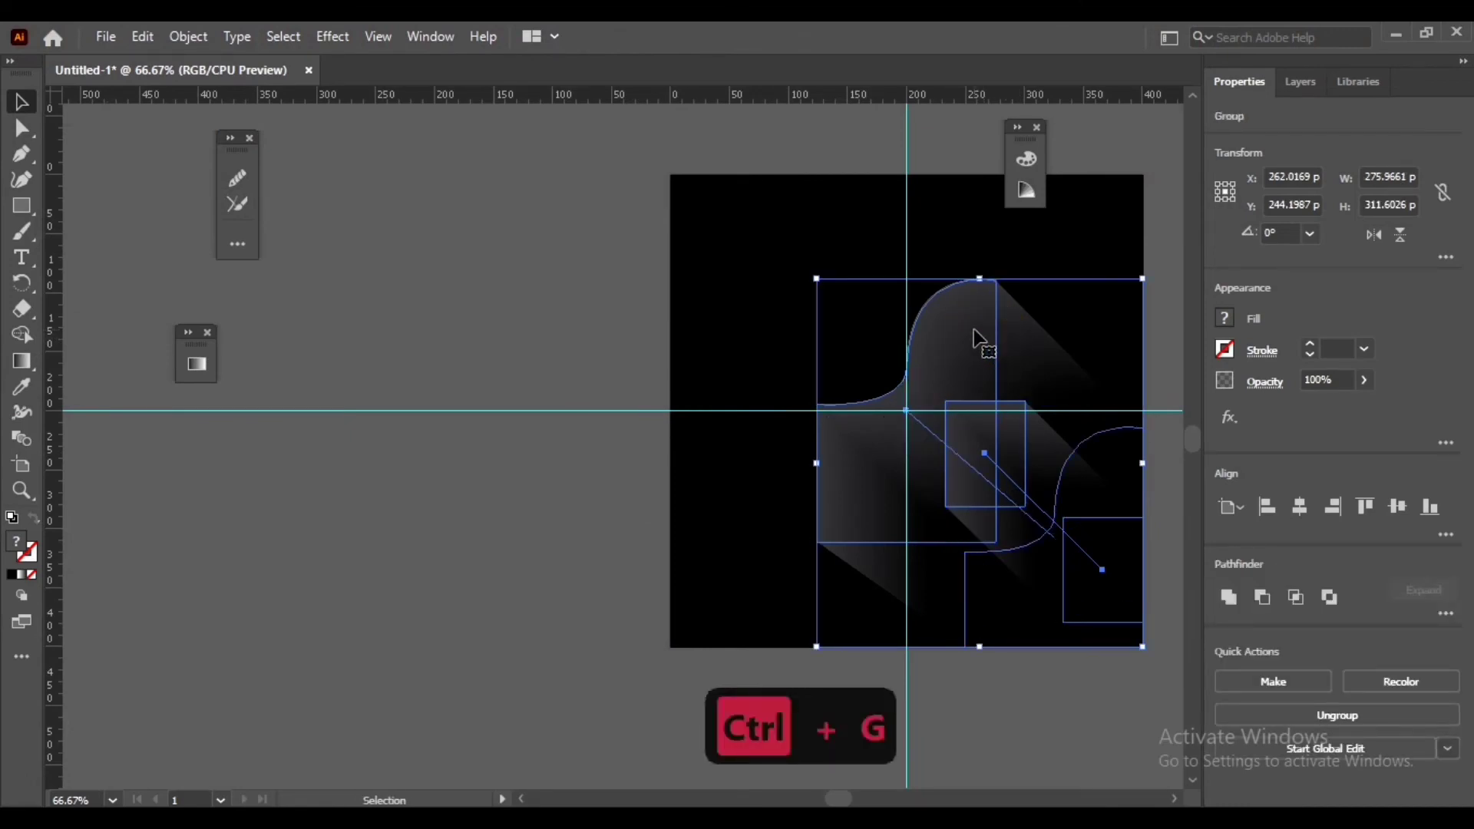
Step: Send the shadow group to the back, then send the black square behind it
right_click(975, 332)
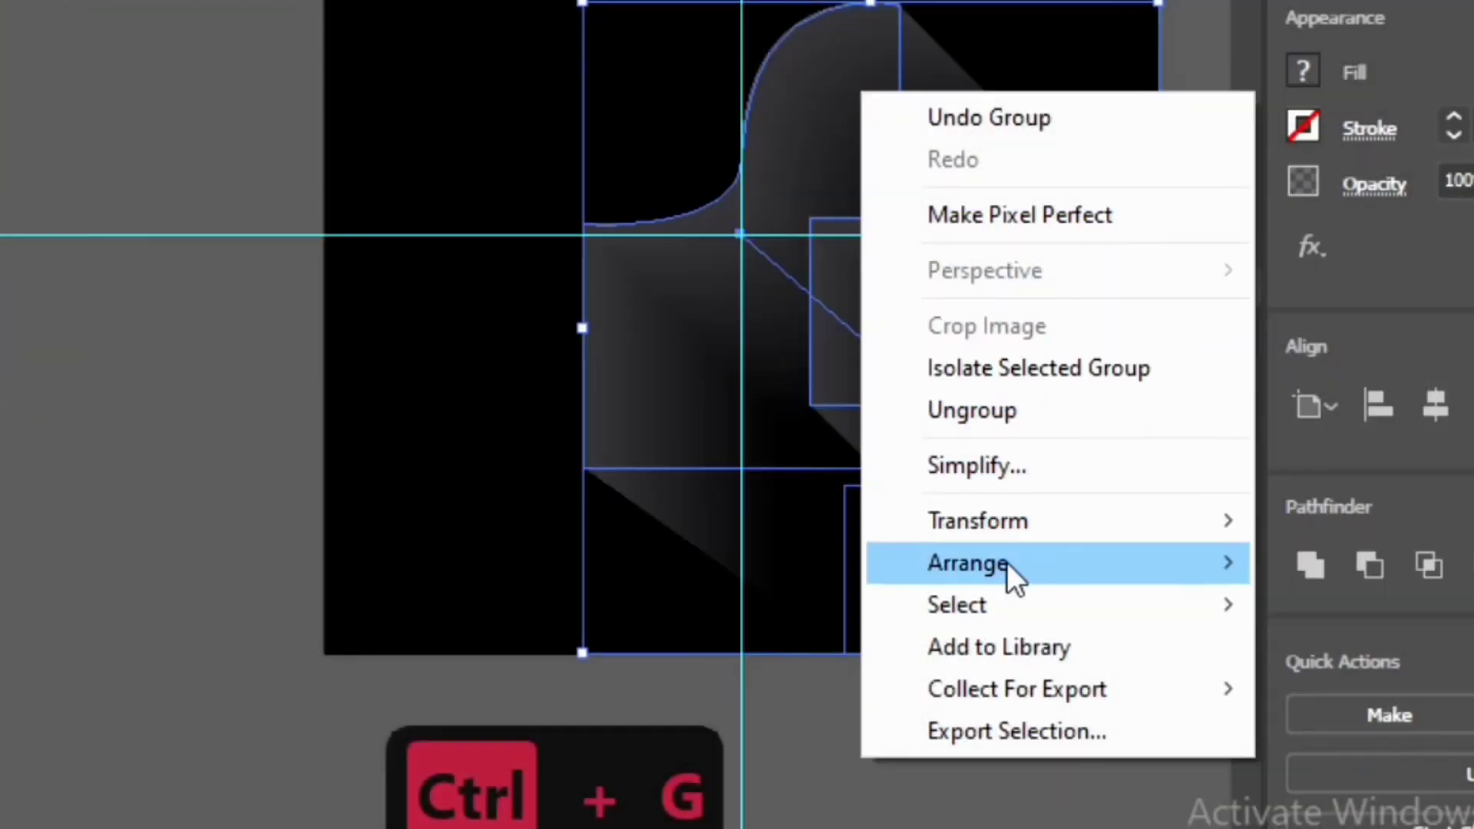
mouse_move(1054, 600)
click(666, 680)
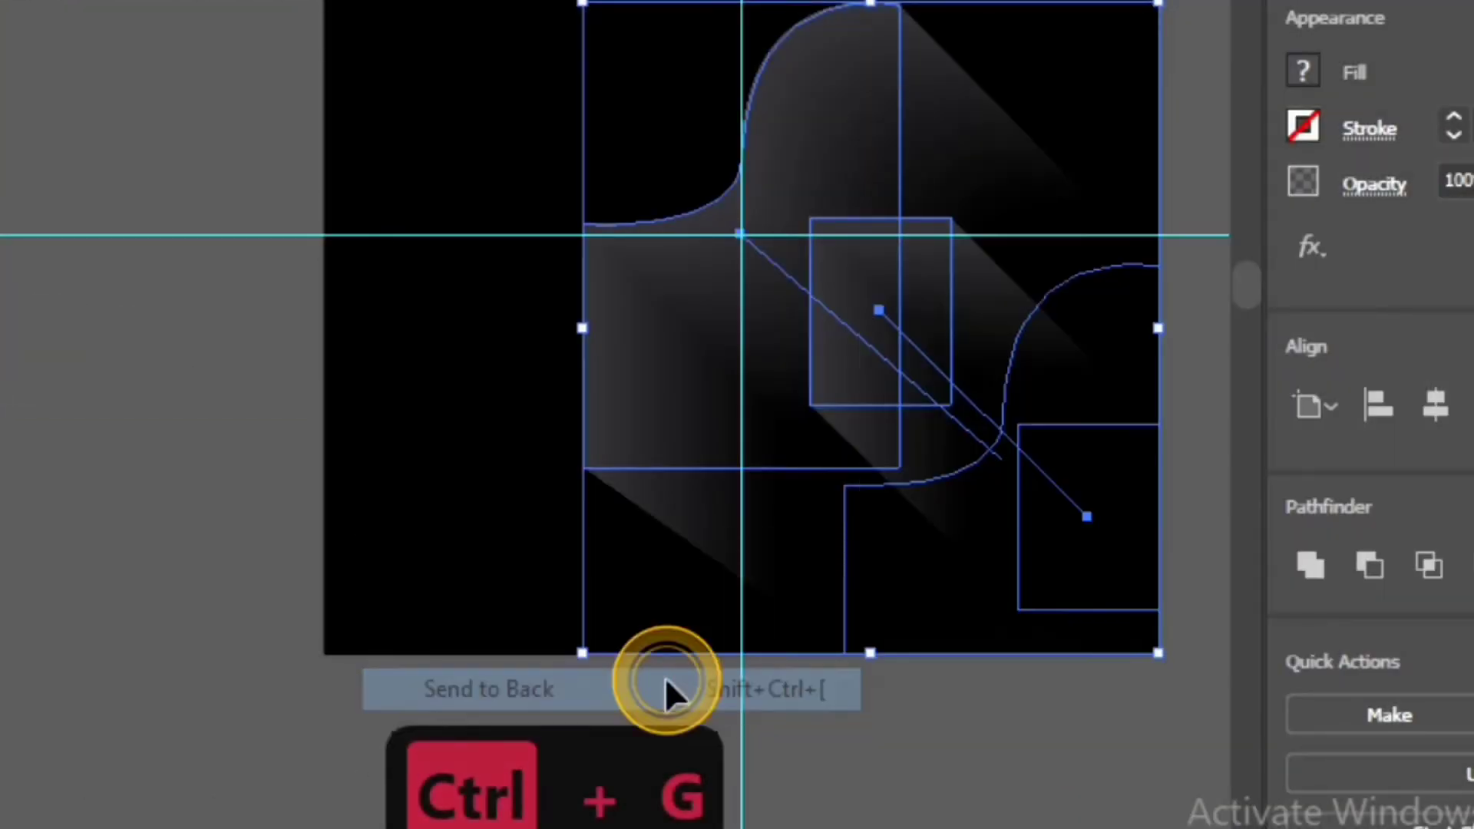
click(714, 98)
right_click(713, 96)
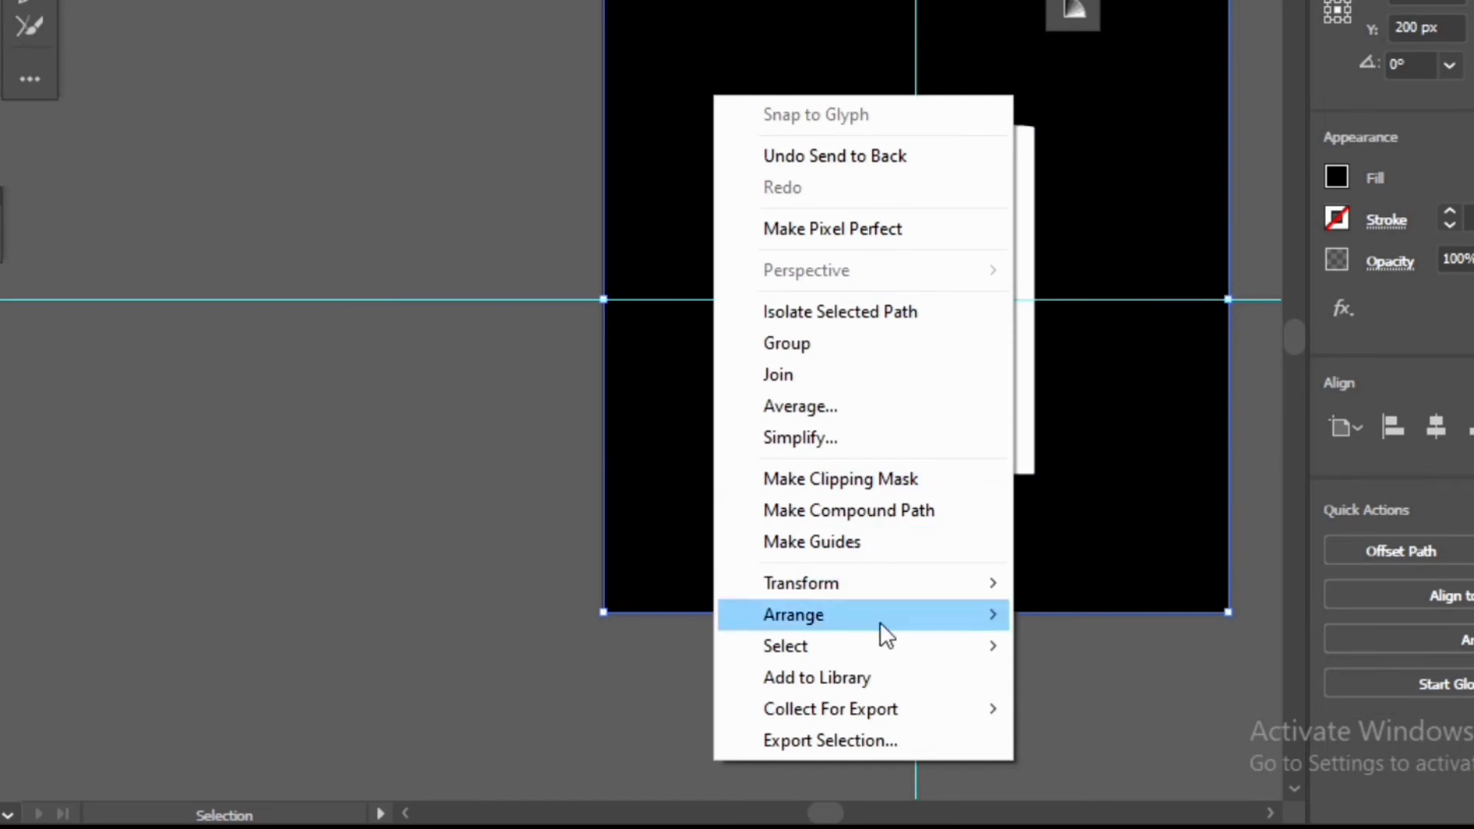
mouse_move(909, 623)
click(1155, 709)
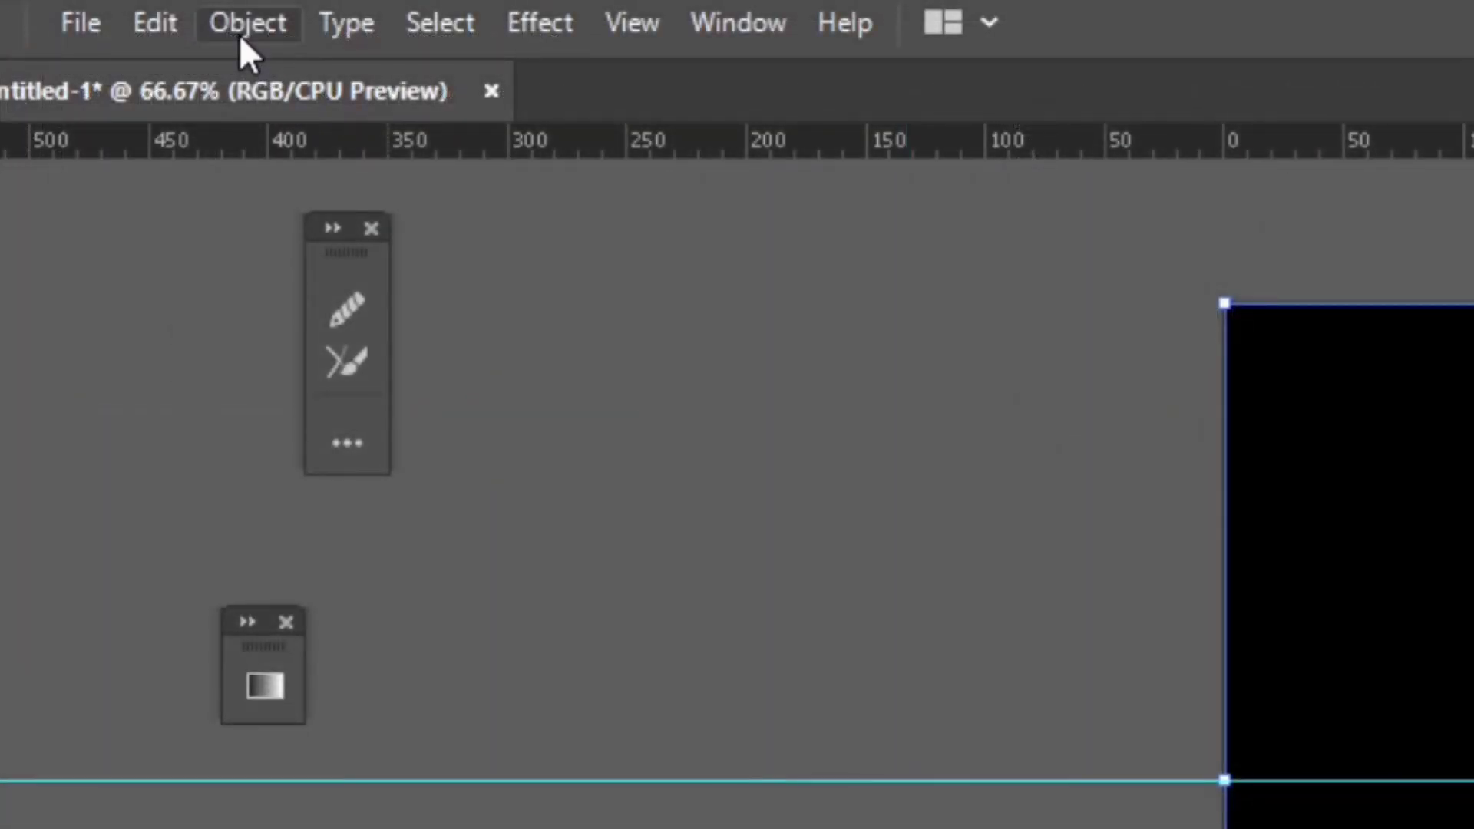
Step: Lock the black background square
click(244, 23)
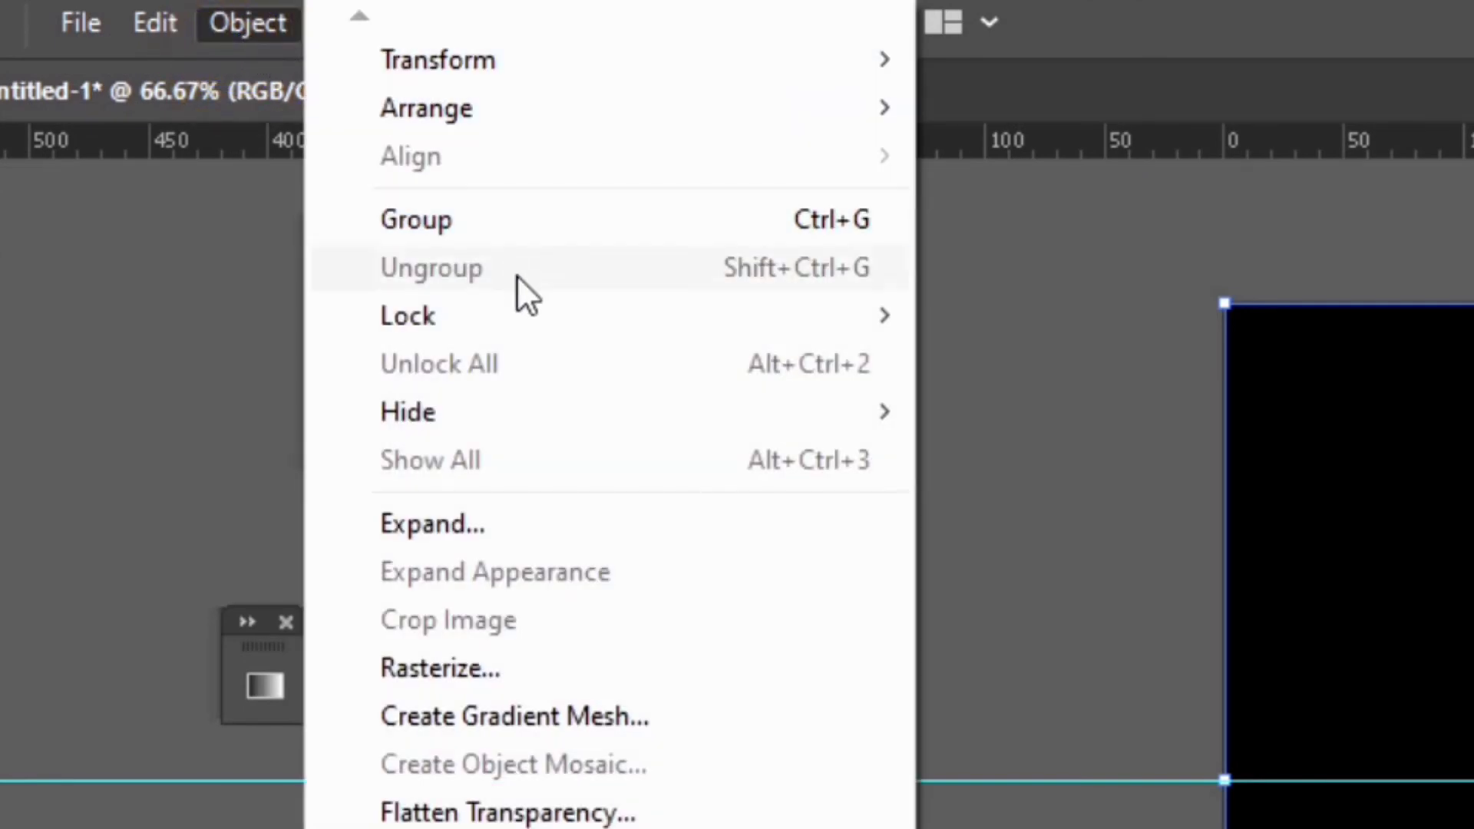
mouse_move(545, 329)
click(1015, 327)
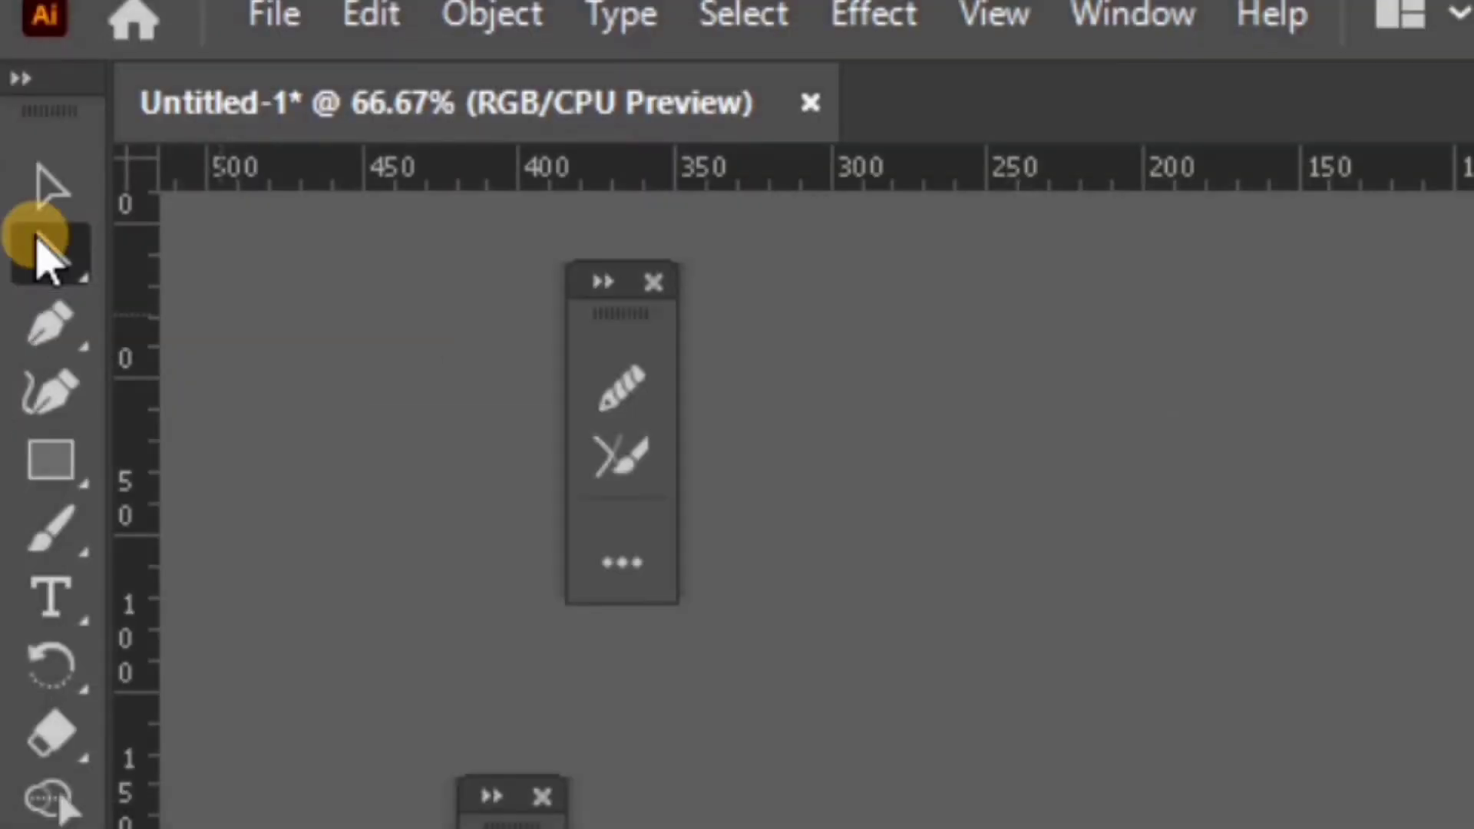
Step: Round all of the white card's corners to about 9.67 px radius
click(22, 129)
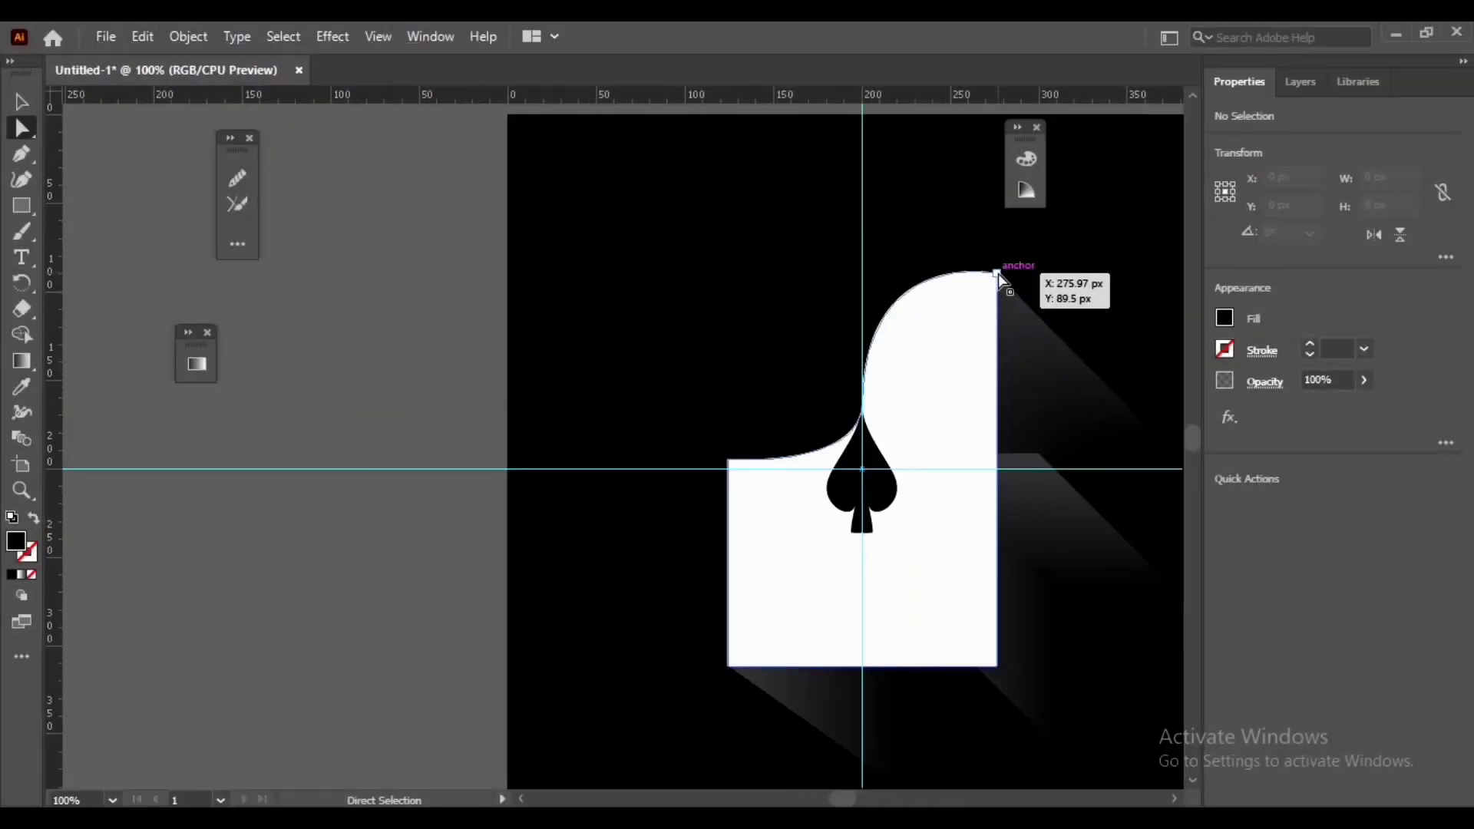
click(997, 273)
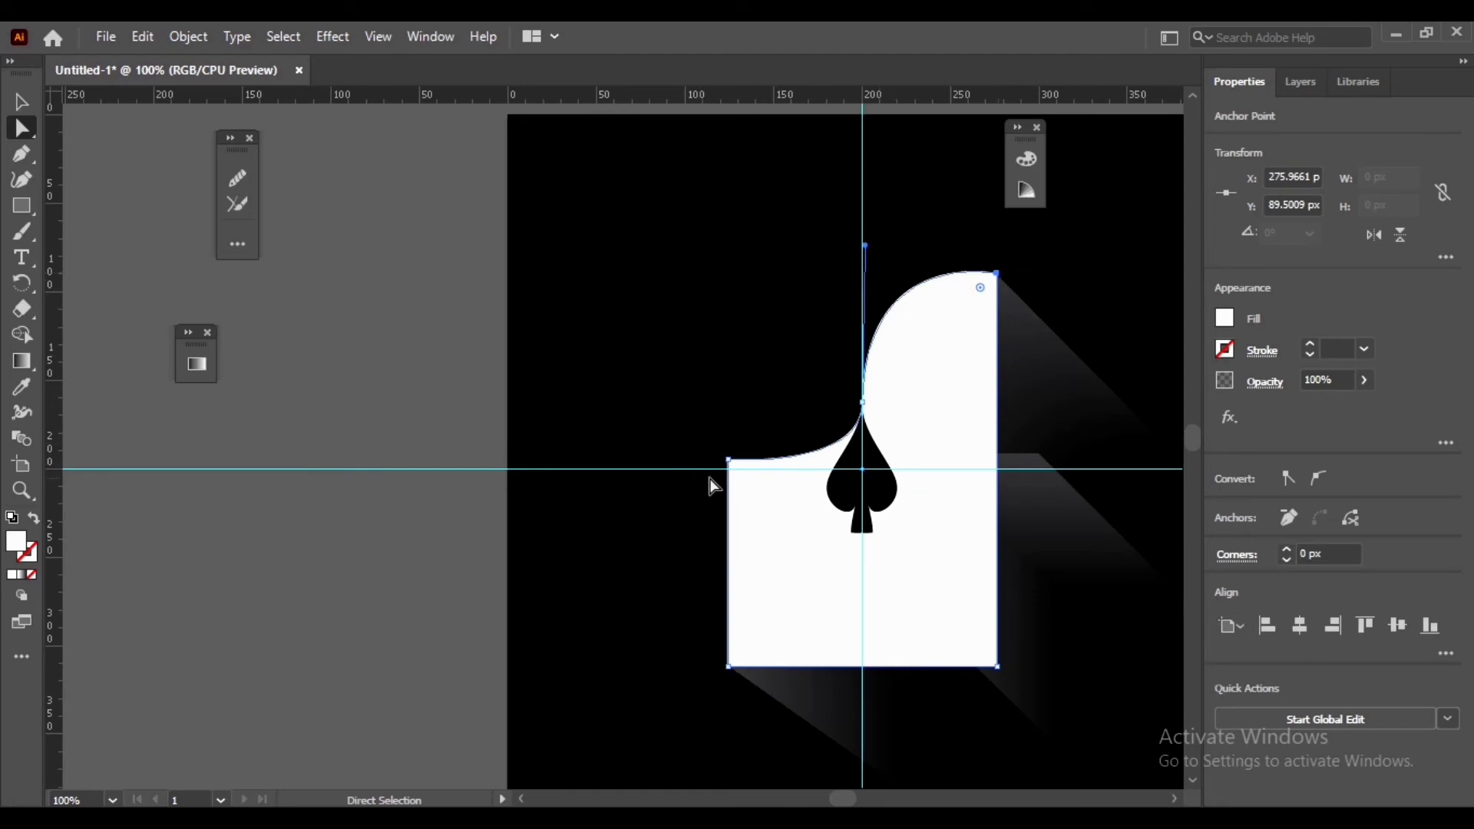
click(744, 592)
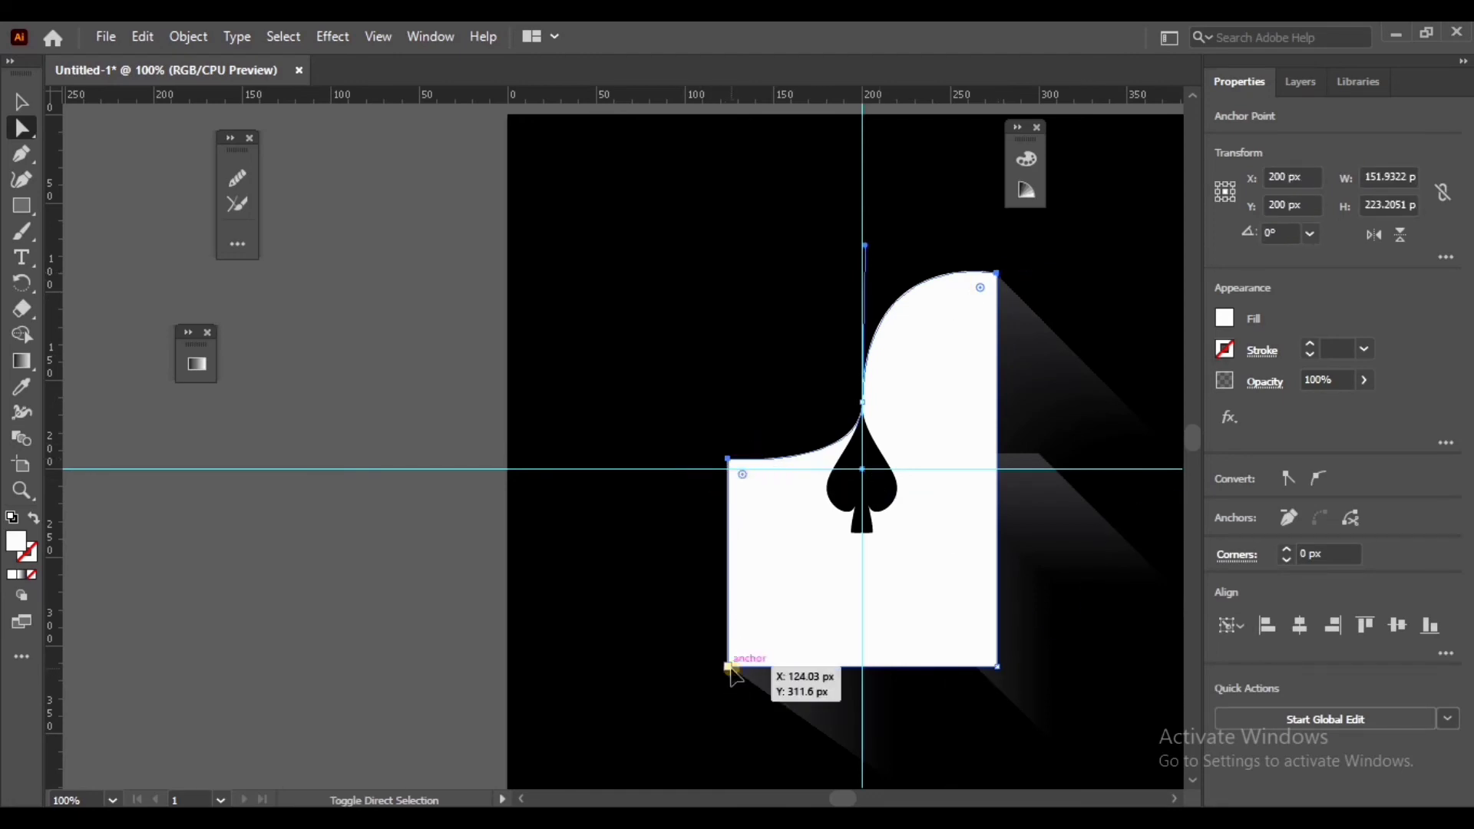
click(997, 668)
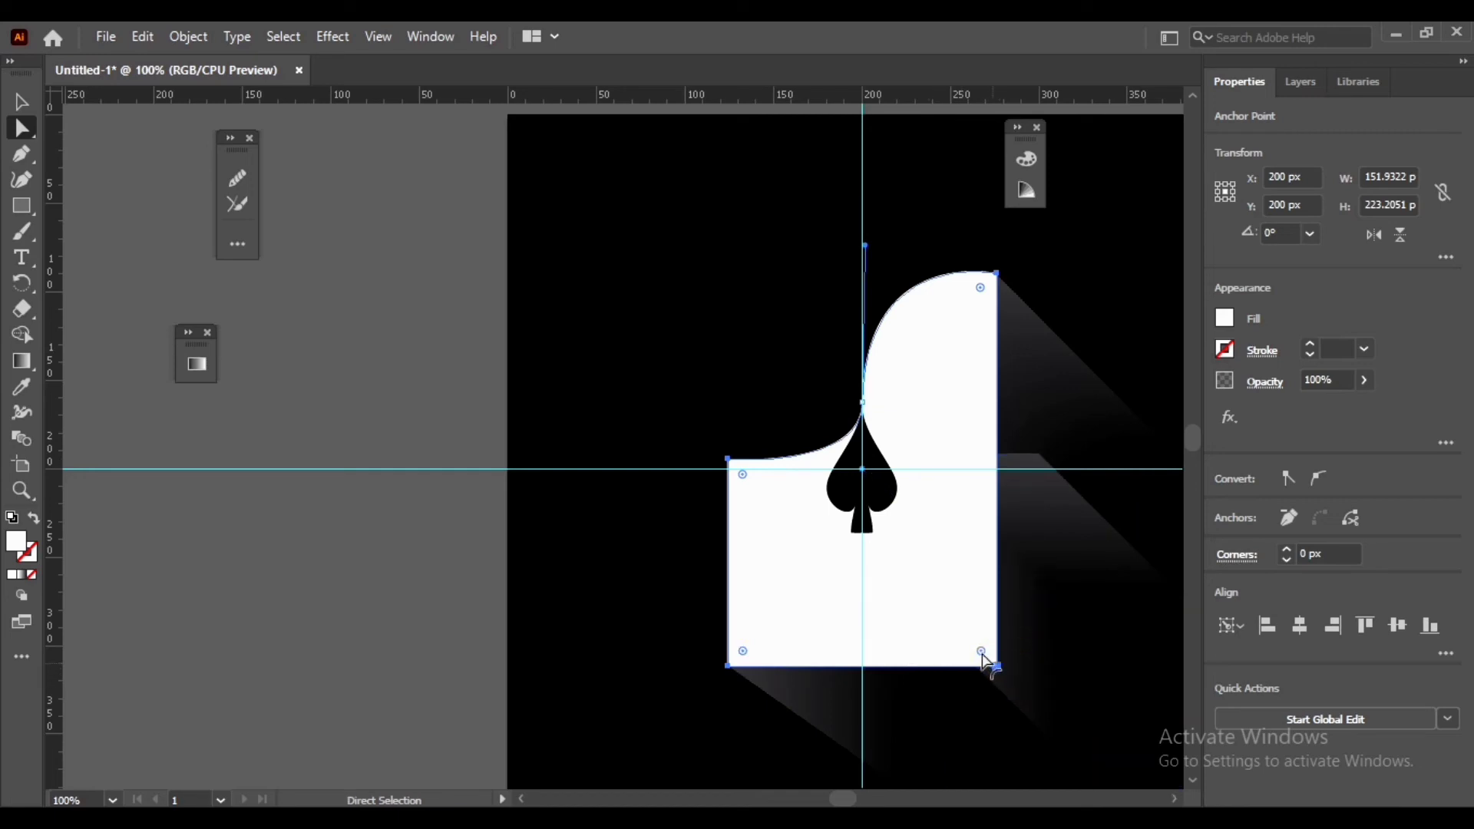
drag(980, 657, 981, 652)
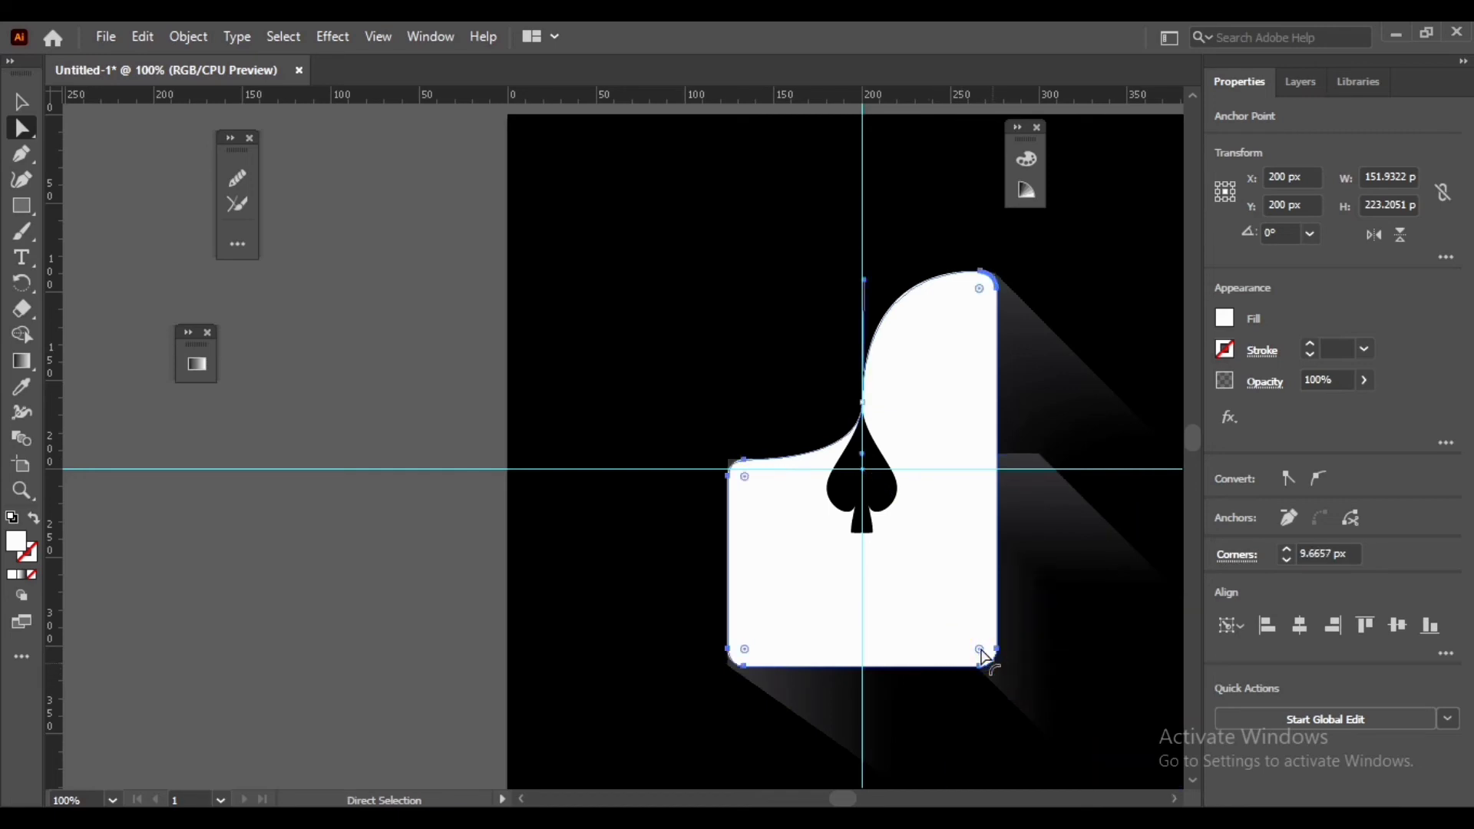
Step: Nudge the card's bottom-left and top-right anchors slightly inward
key(a)
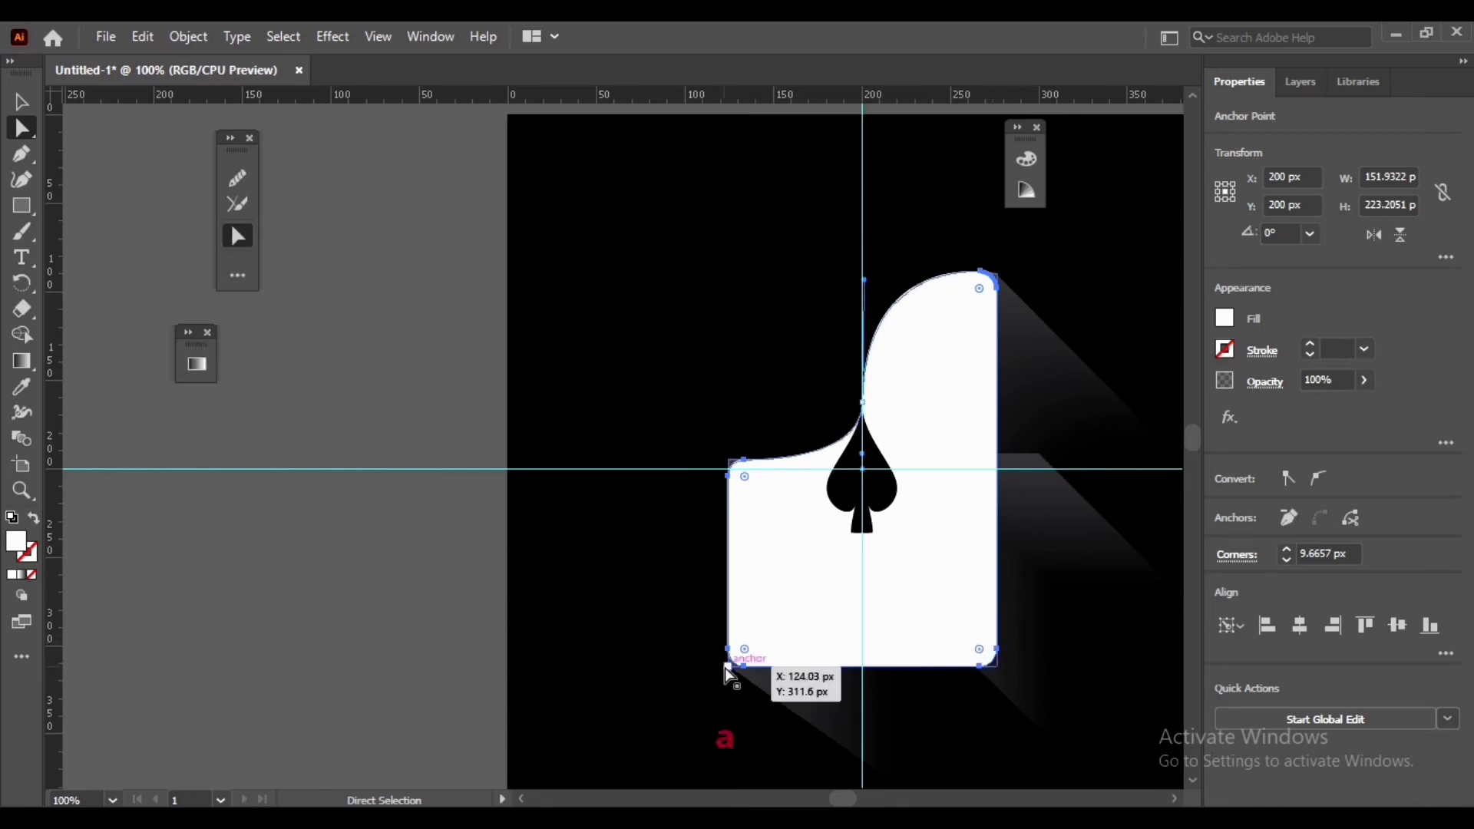
drag(726, 668, 735, 669)
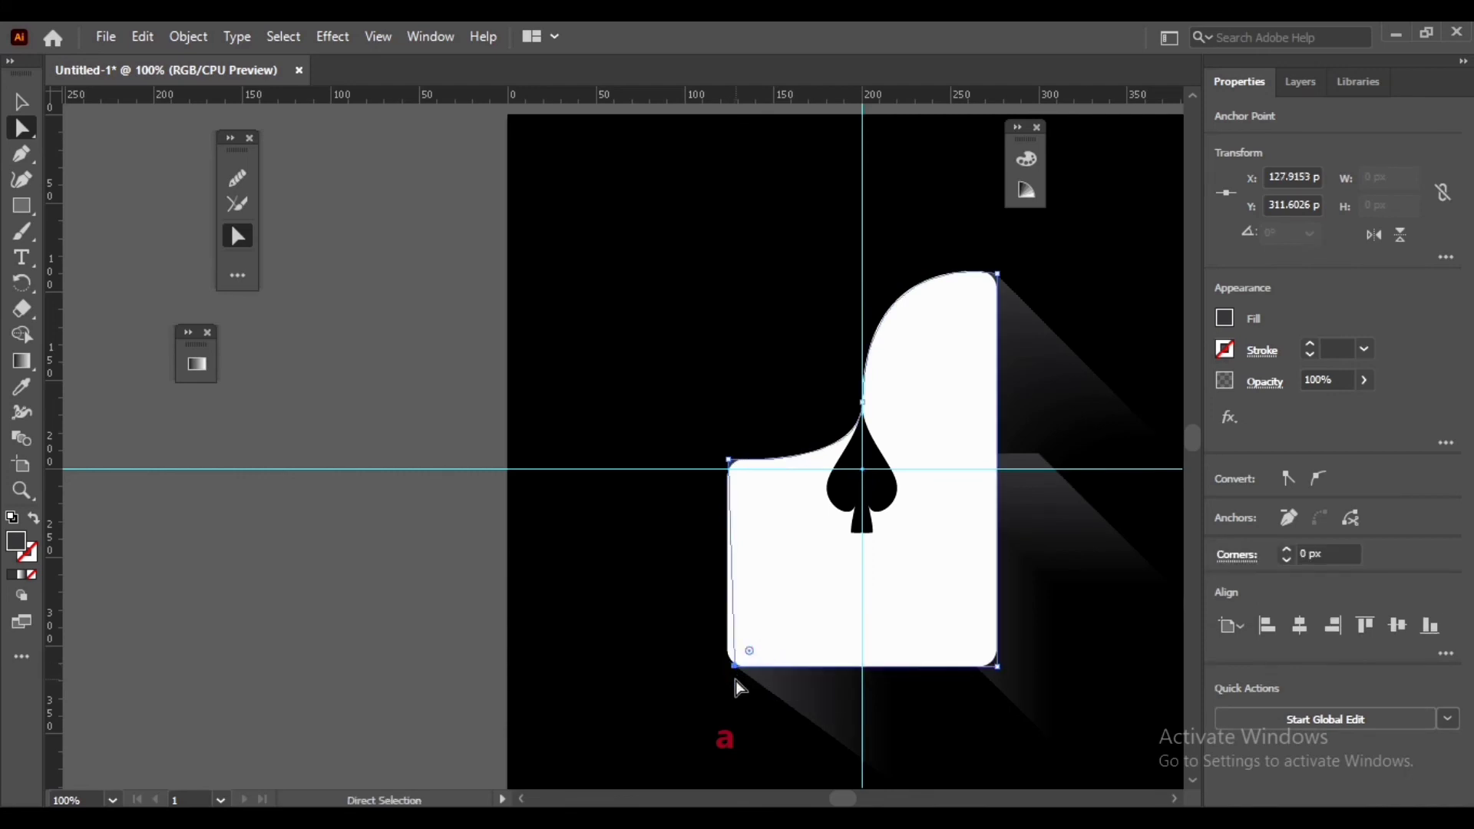
click(998, 275)
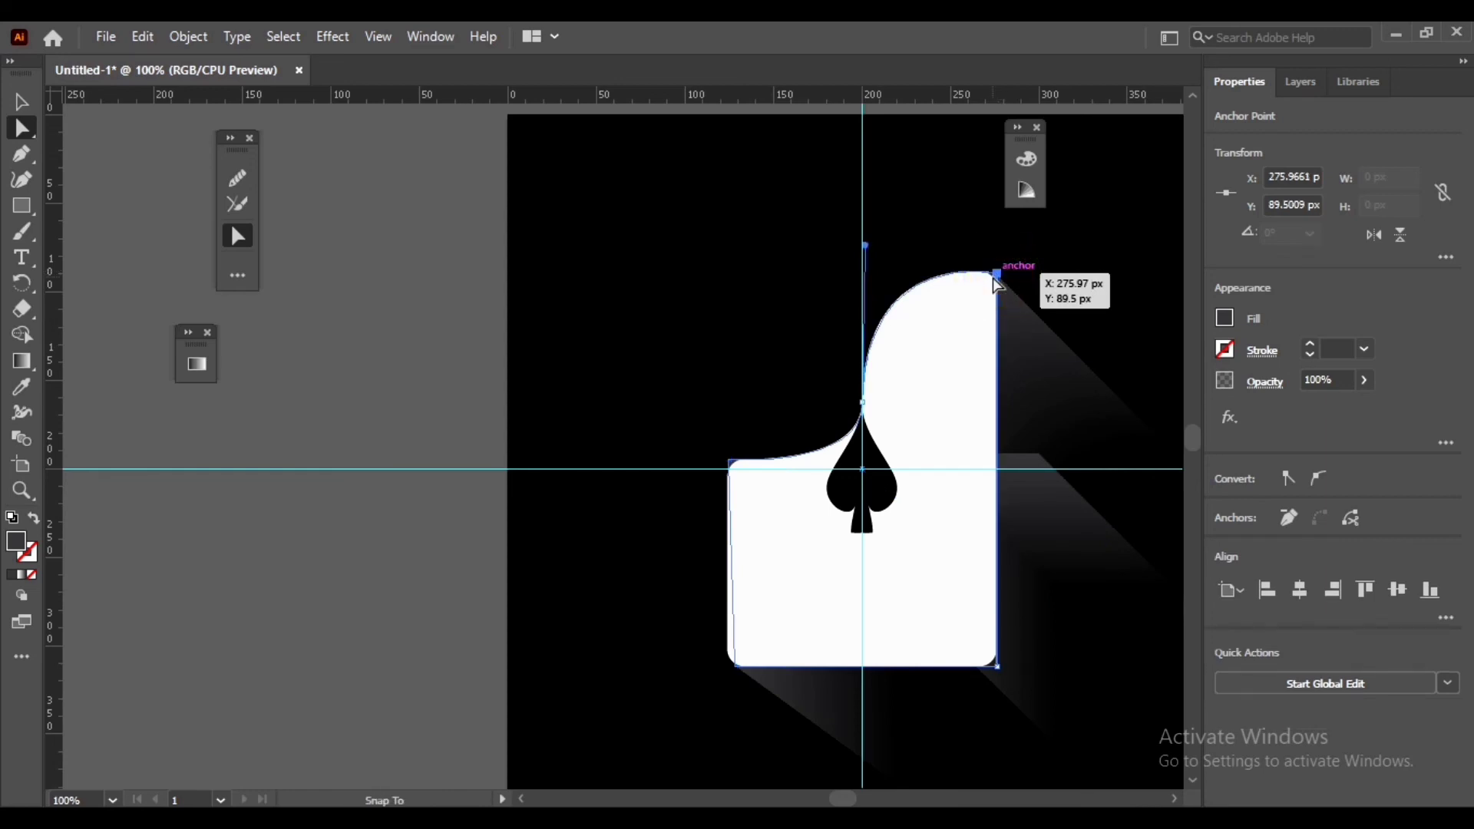
drag(995, 281, 991, 285)
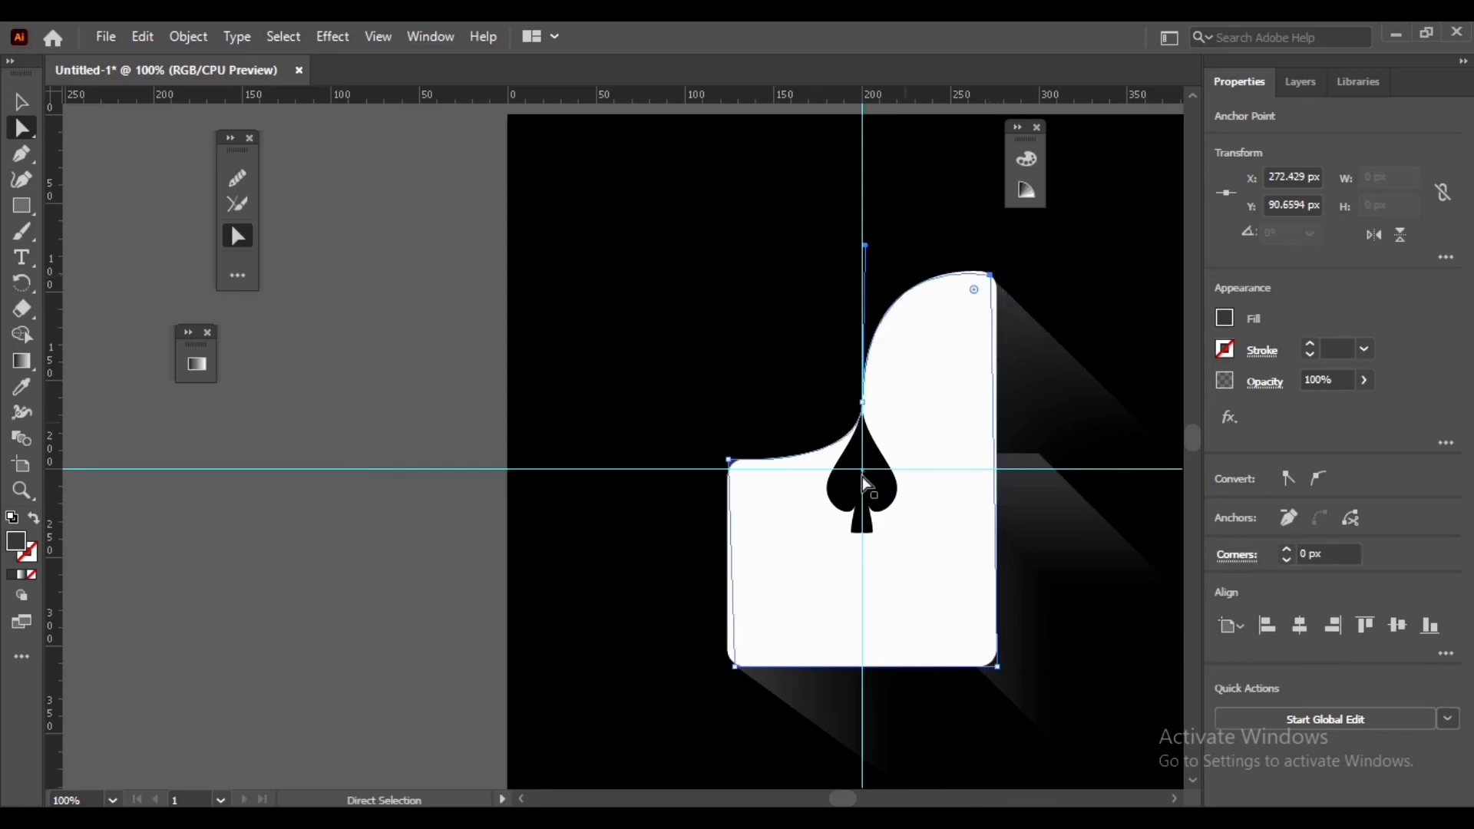
click(728, 461)
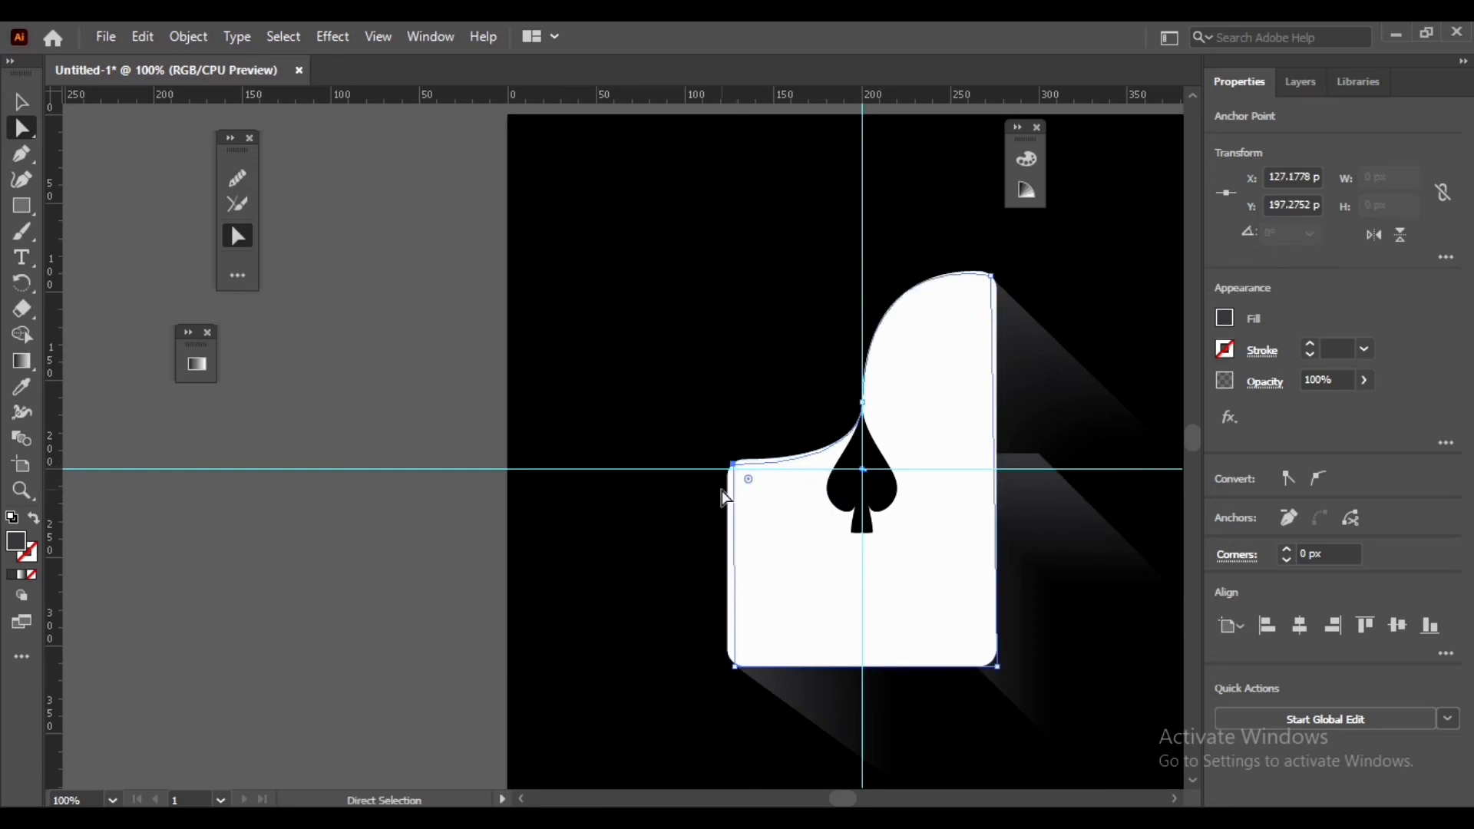
scroll(736, 476, up, 2)
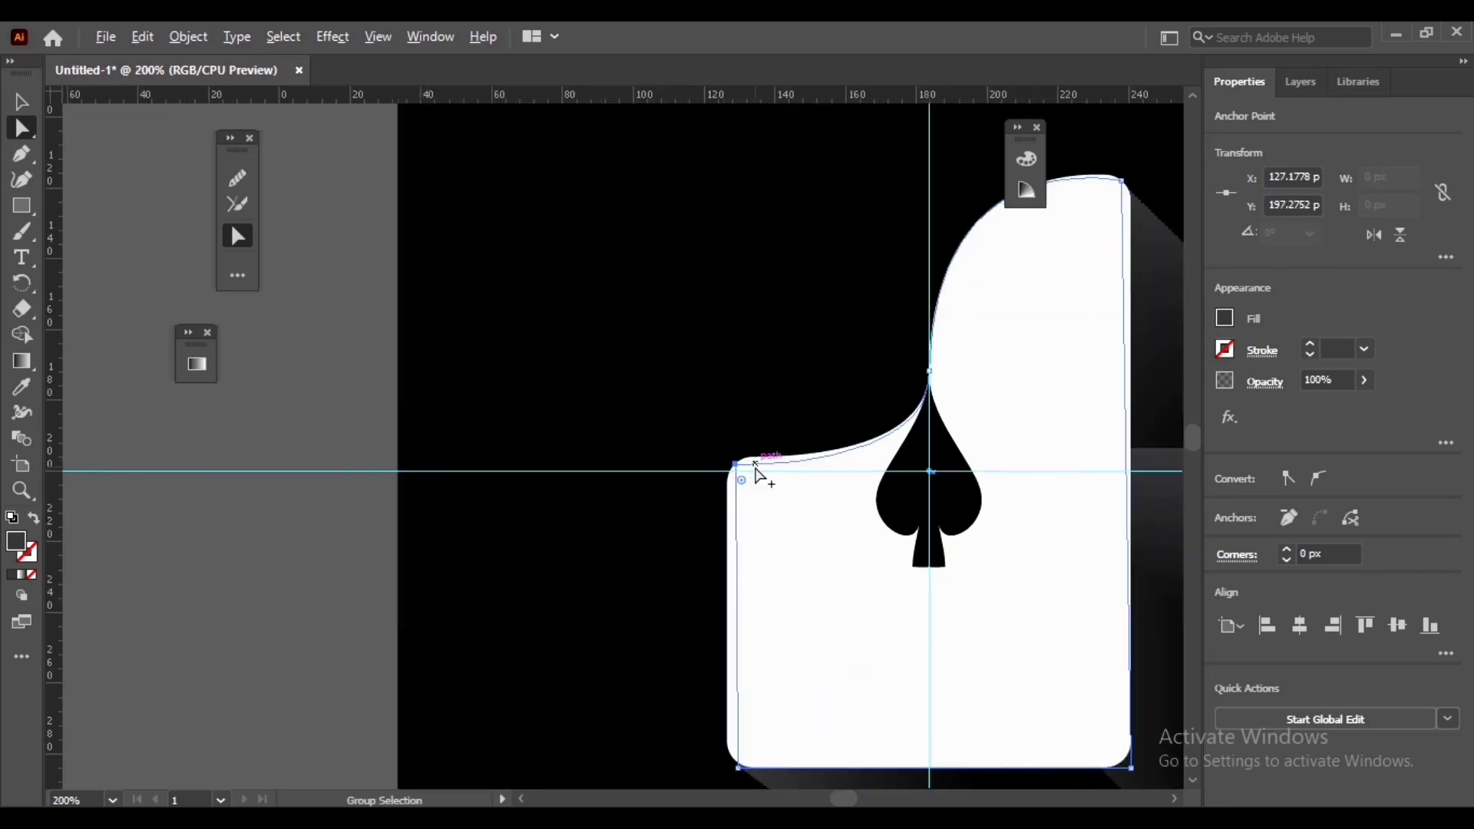
scroll(759, 476, down, 2)
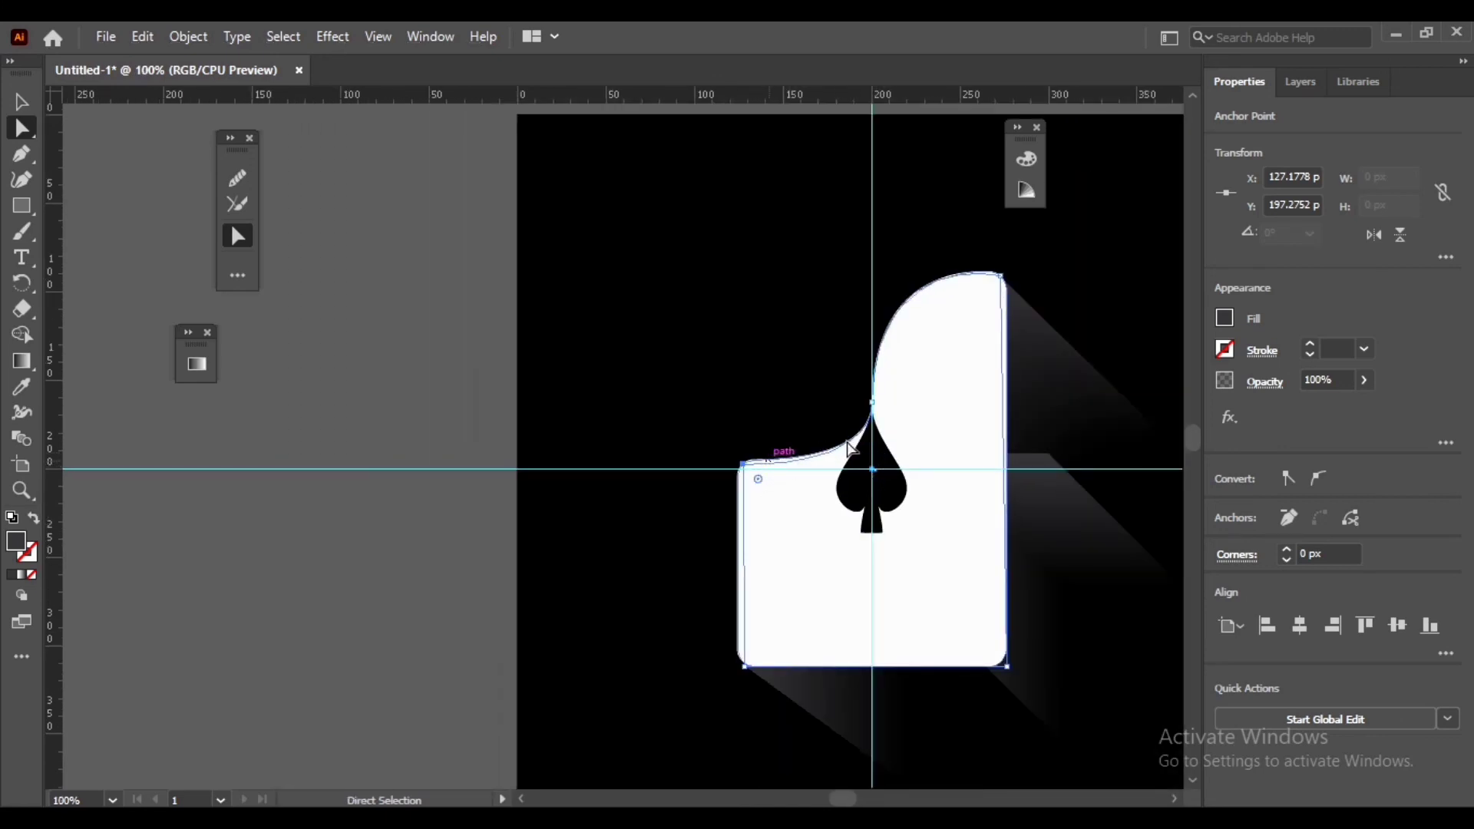
scroll(927, 430, down, 1)
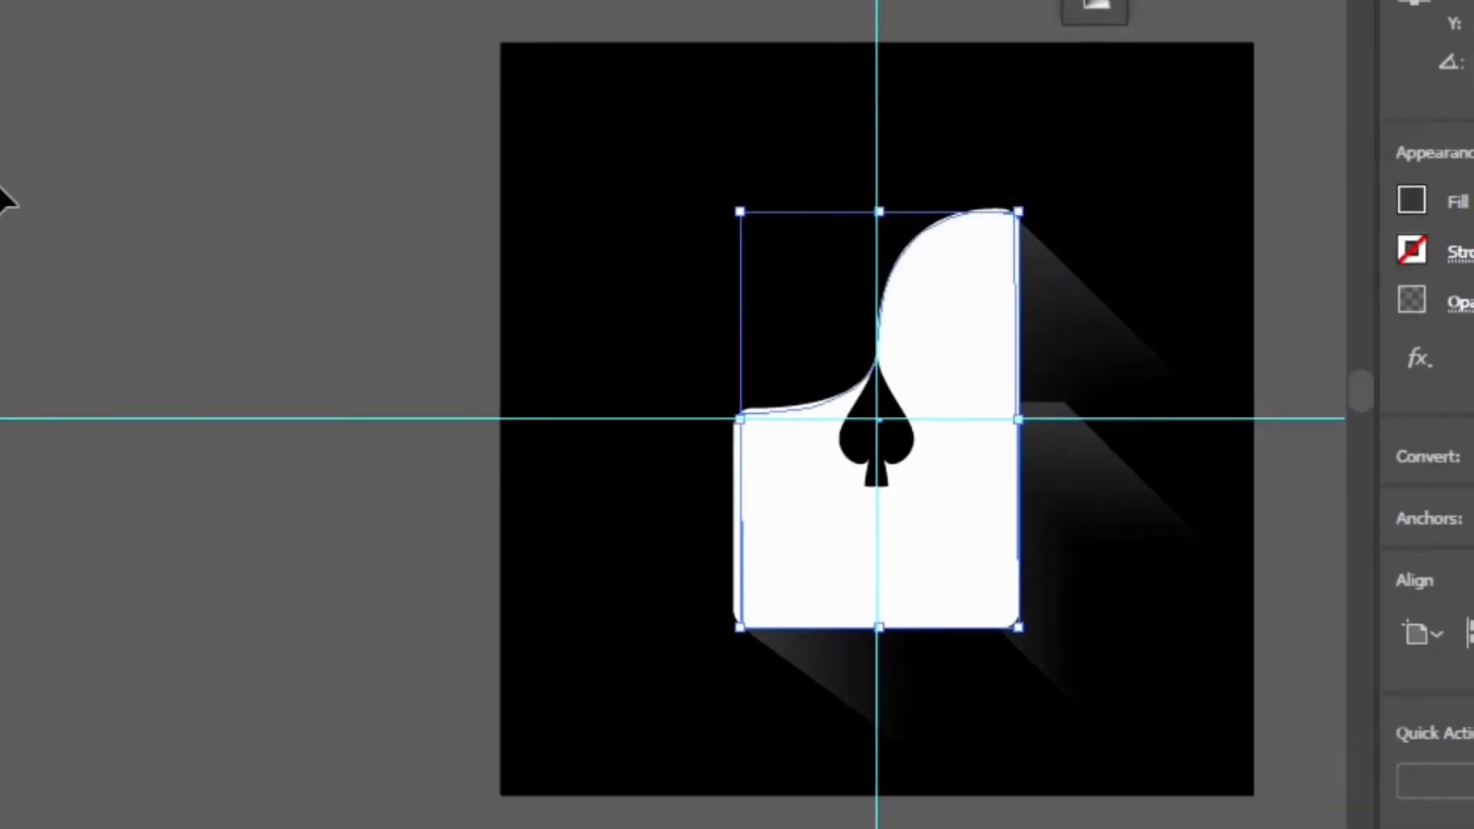
Step: Deselect the card and hide the guides
click(119, 285)
right_click(778, 200)
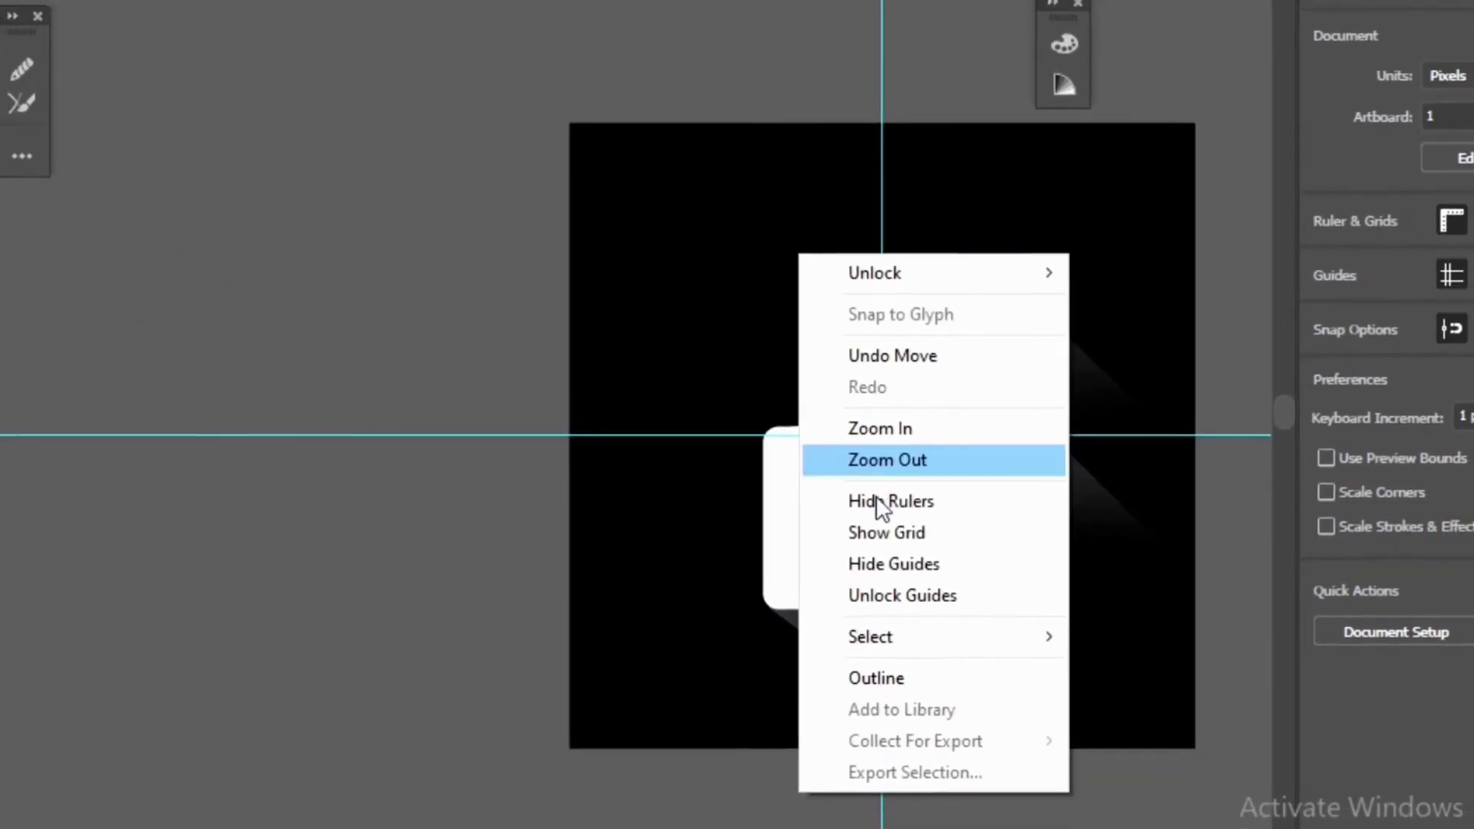
click(902, 565)
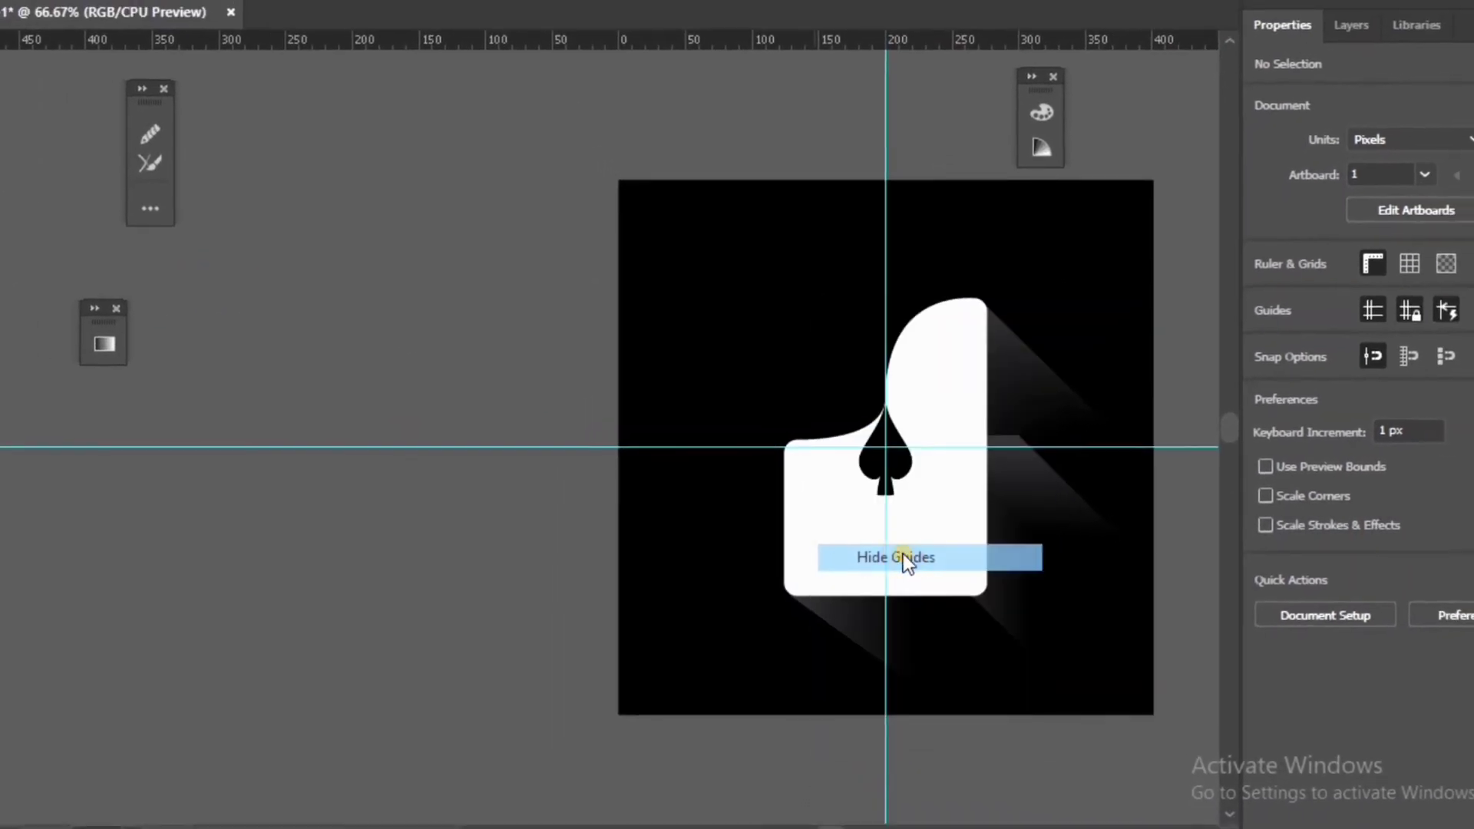